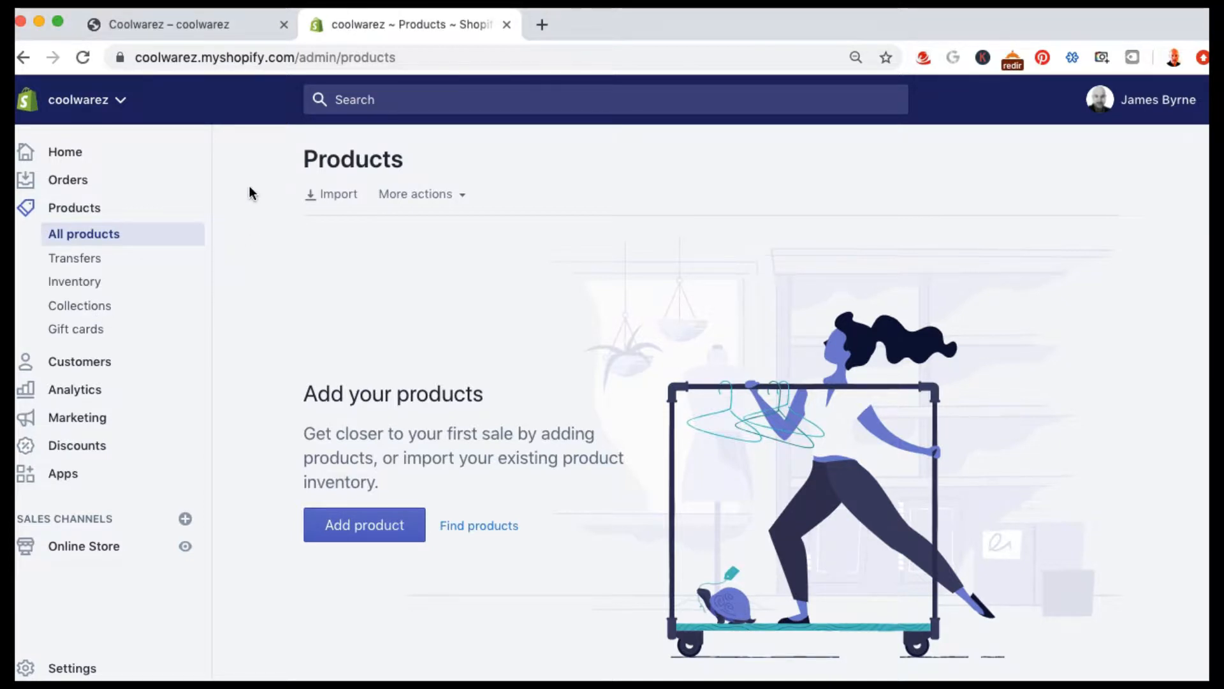
- Start a new product collection and set its collection type to Manual
click(75, 311)
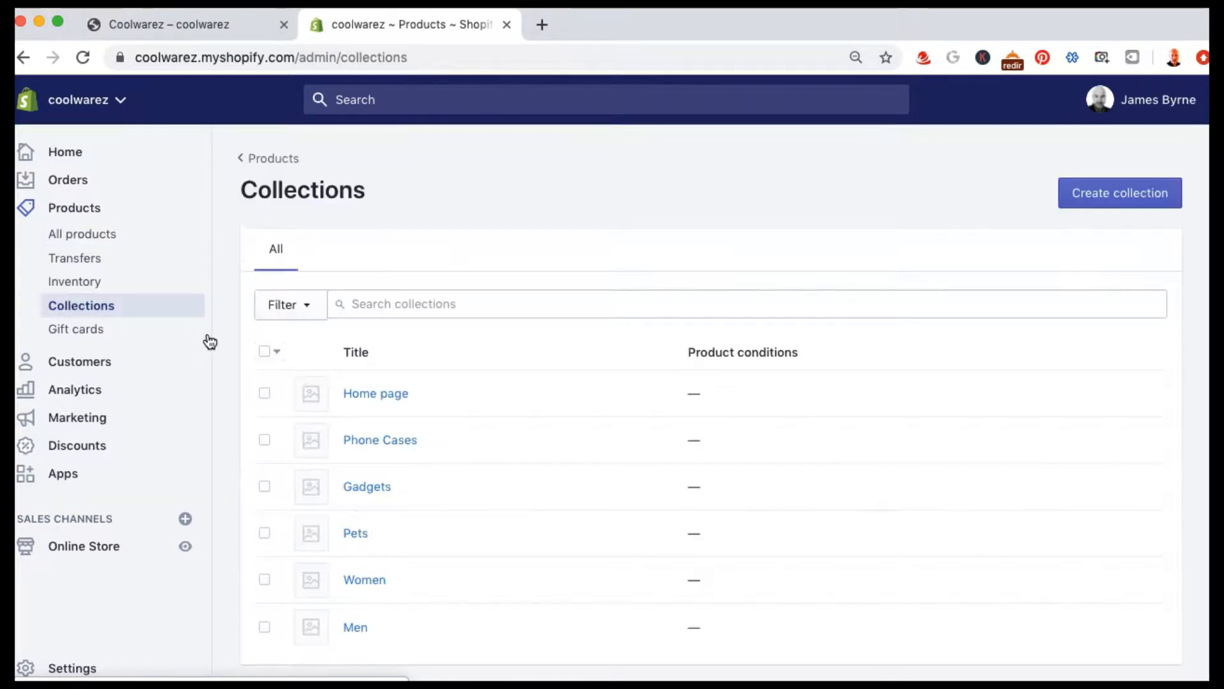
click(1105, 202)
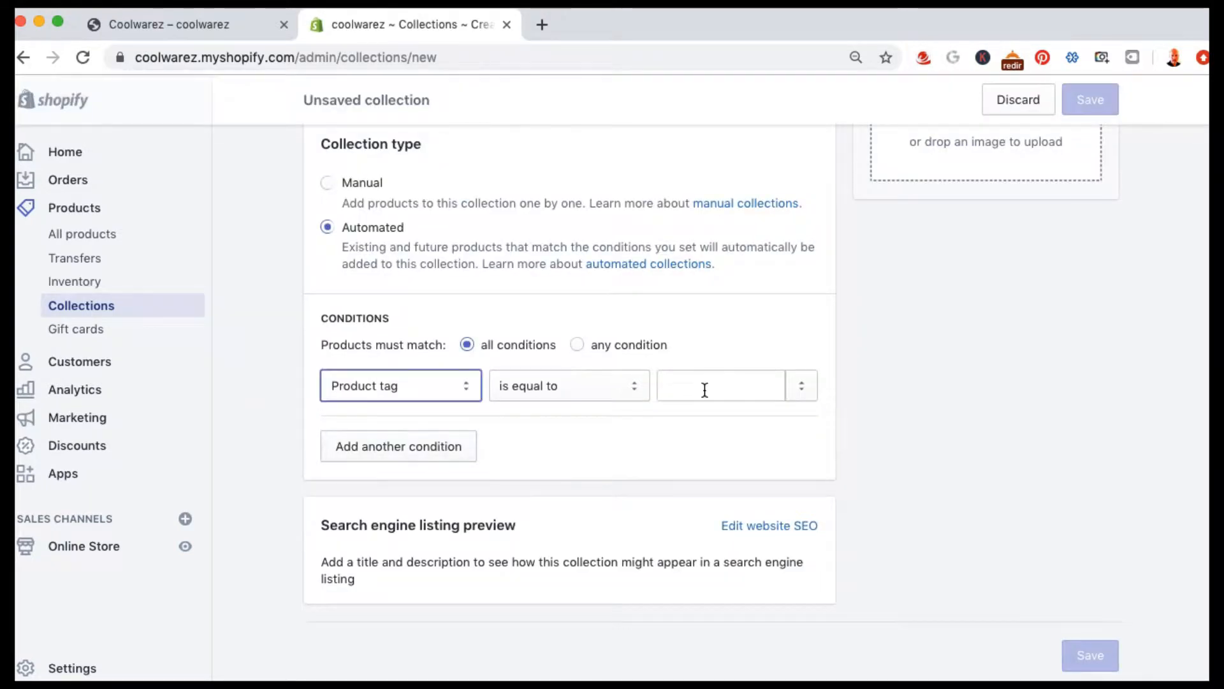
click(327, 183)
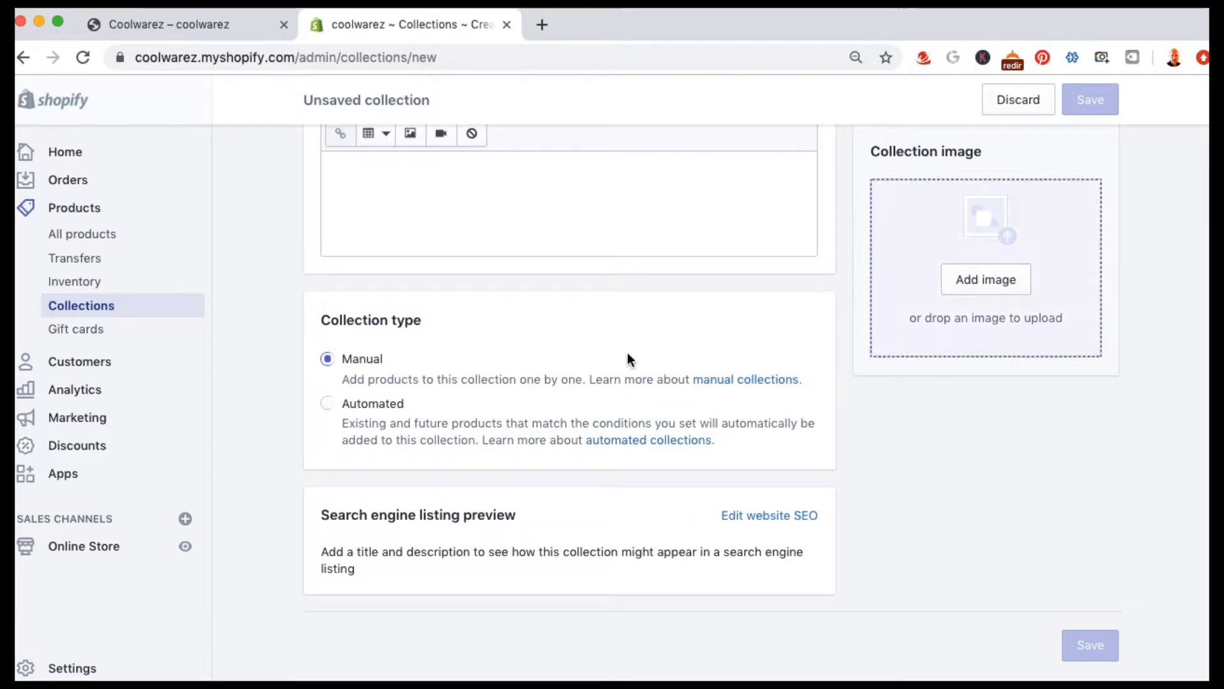
- Title the new collection "Beauty"
scroll(578, 345, up, 5)
click(355, 282)
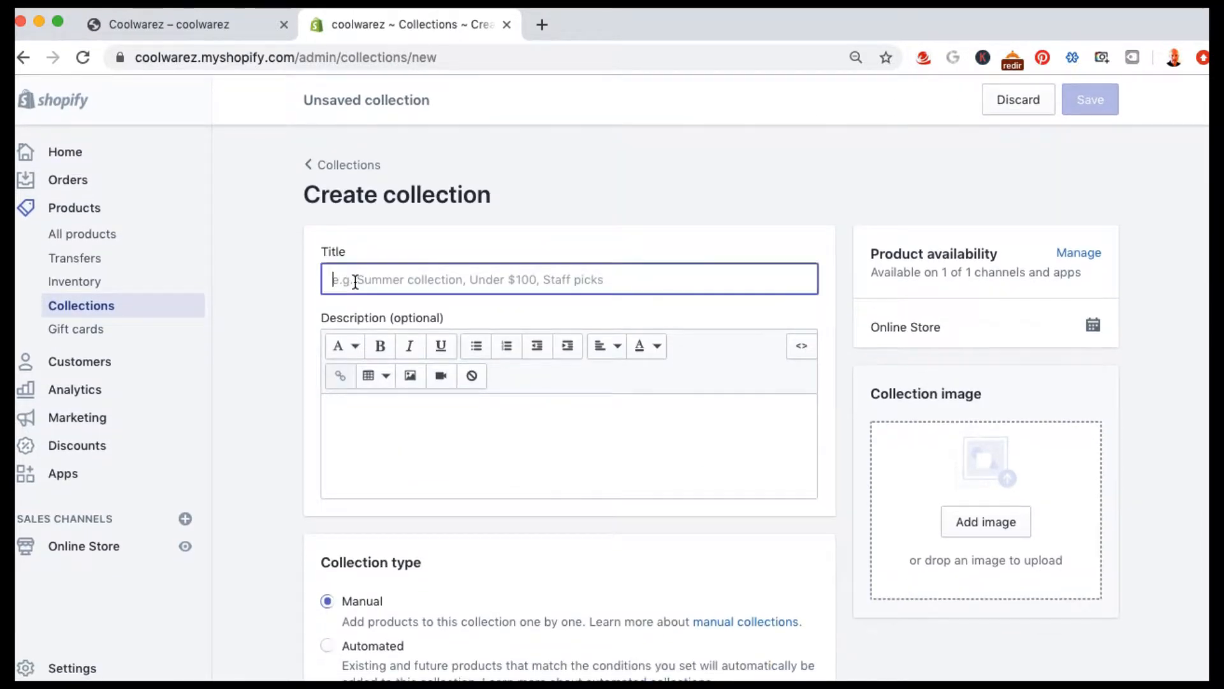
text(Beauyuty)
key(BackSpace)
key(BackSpace)
key(BackSpace)
key(BackSpace)
text(ty)
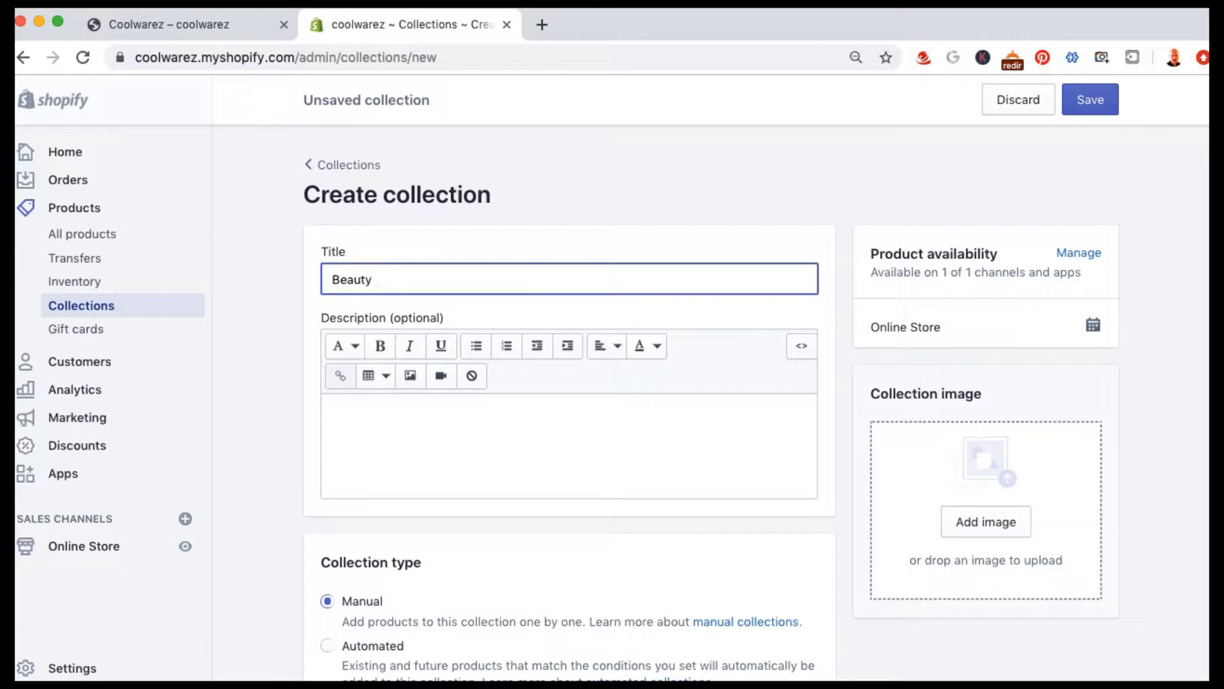
- Enter the collection description "This is my beauty collection." and make the whole sentence bold
click(375, 435)
text(Th)
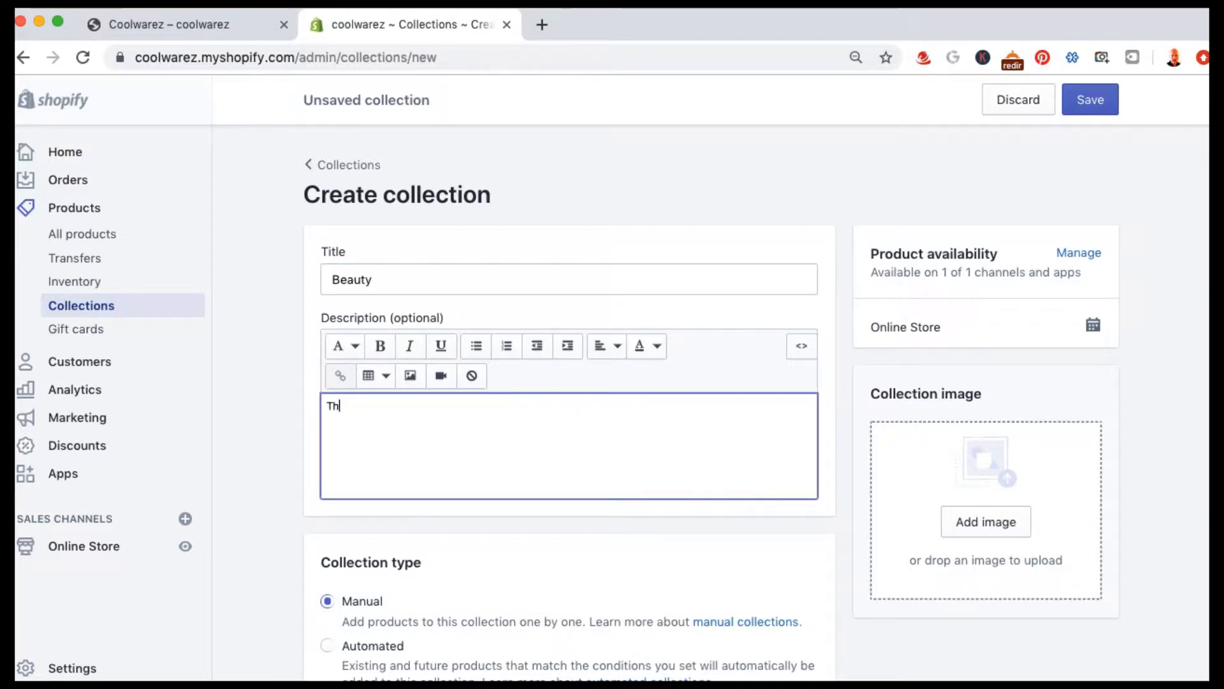
text(is is my beauty coll)
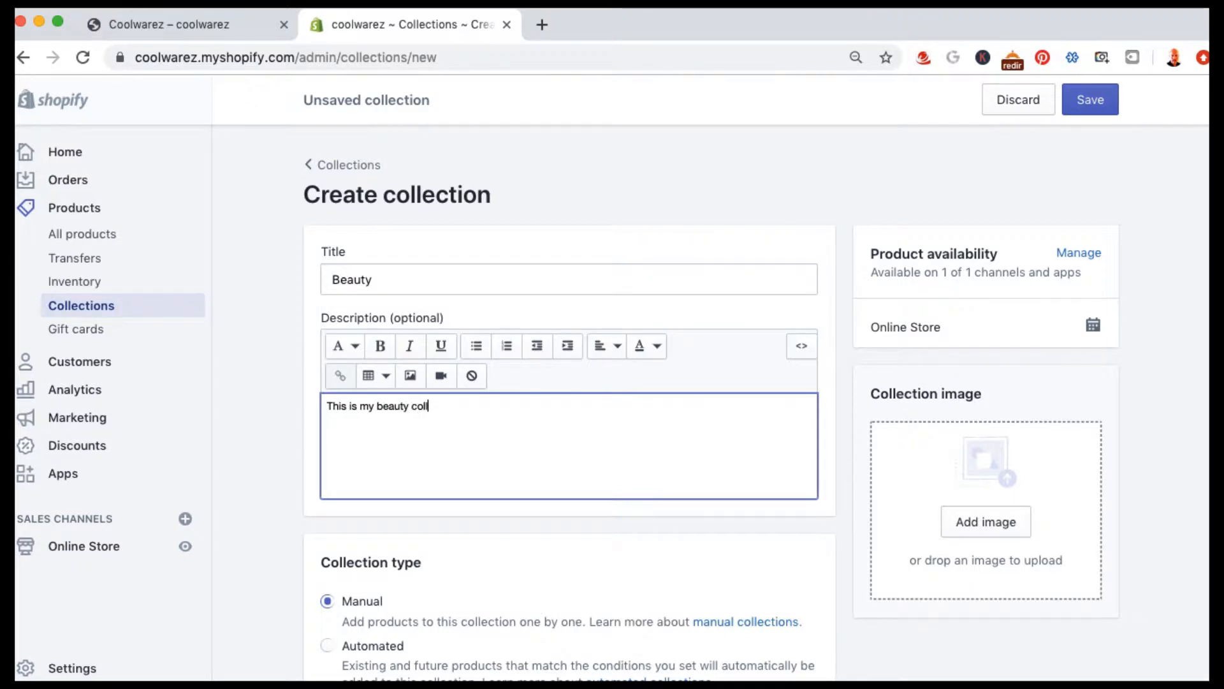
text(ection.)
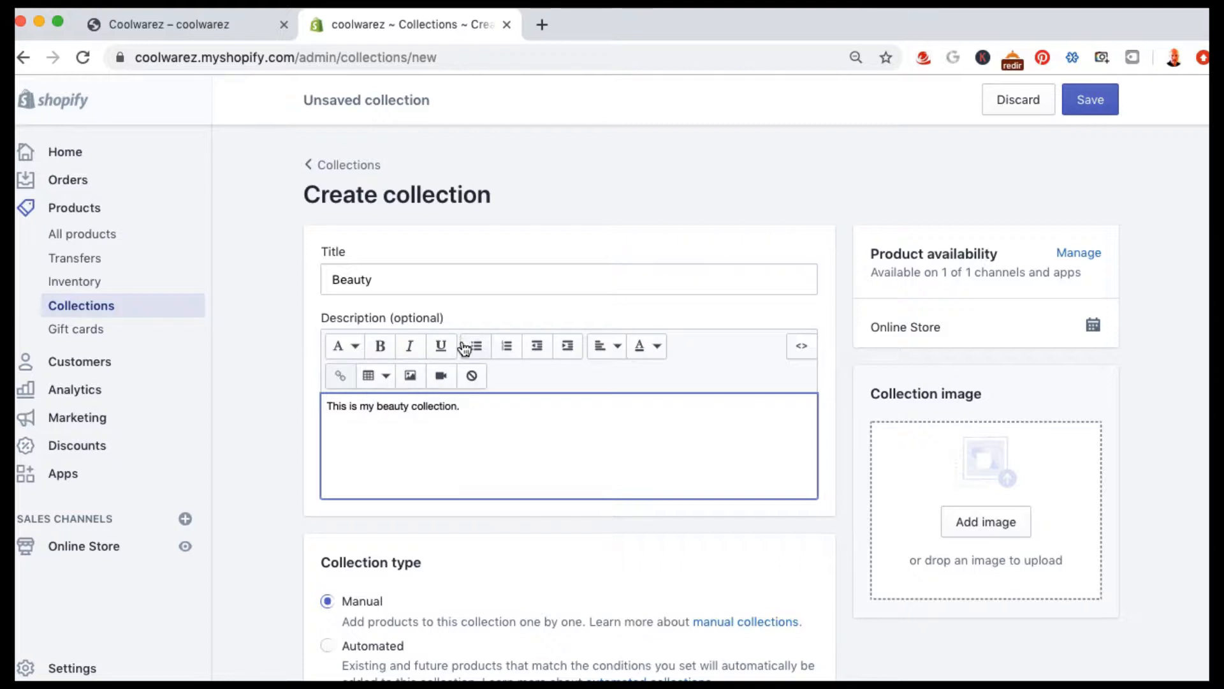
click(327, 405)
drag(470, 405, 265, 404)
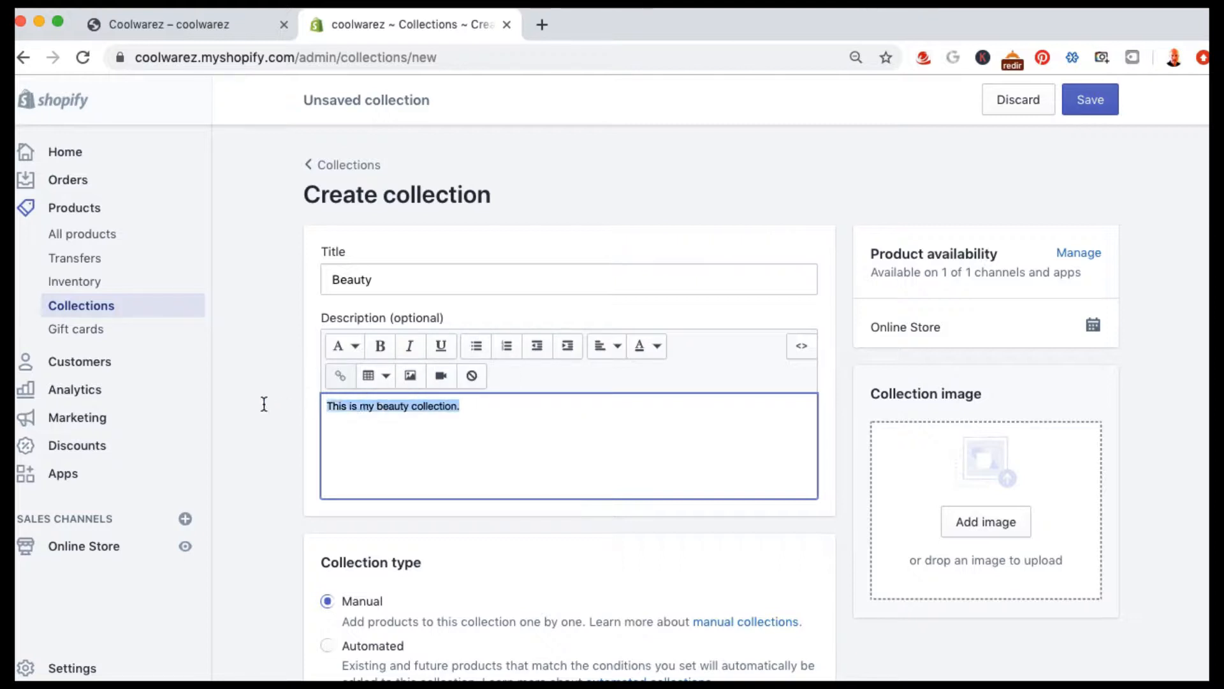
click(381, 345)
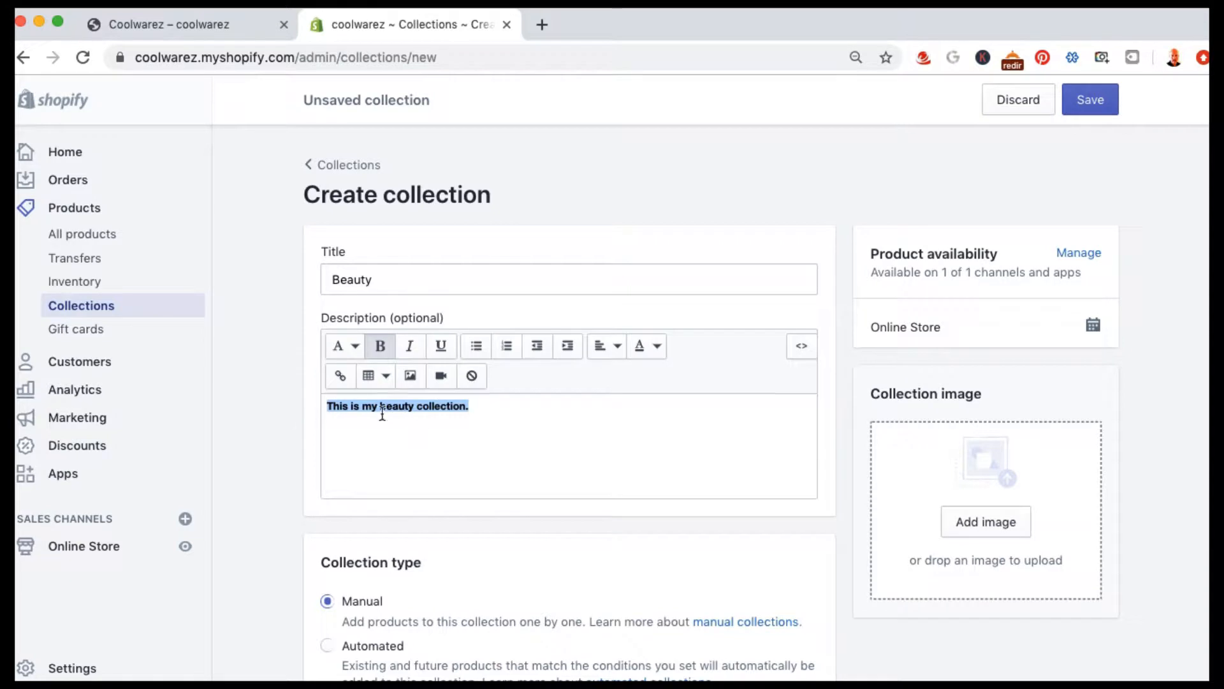
click(416, 408)
double_click(413, 407)
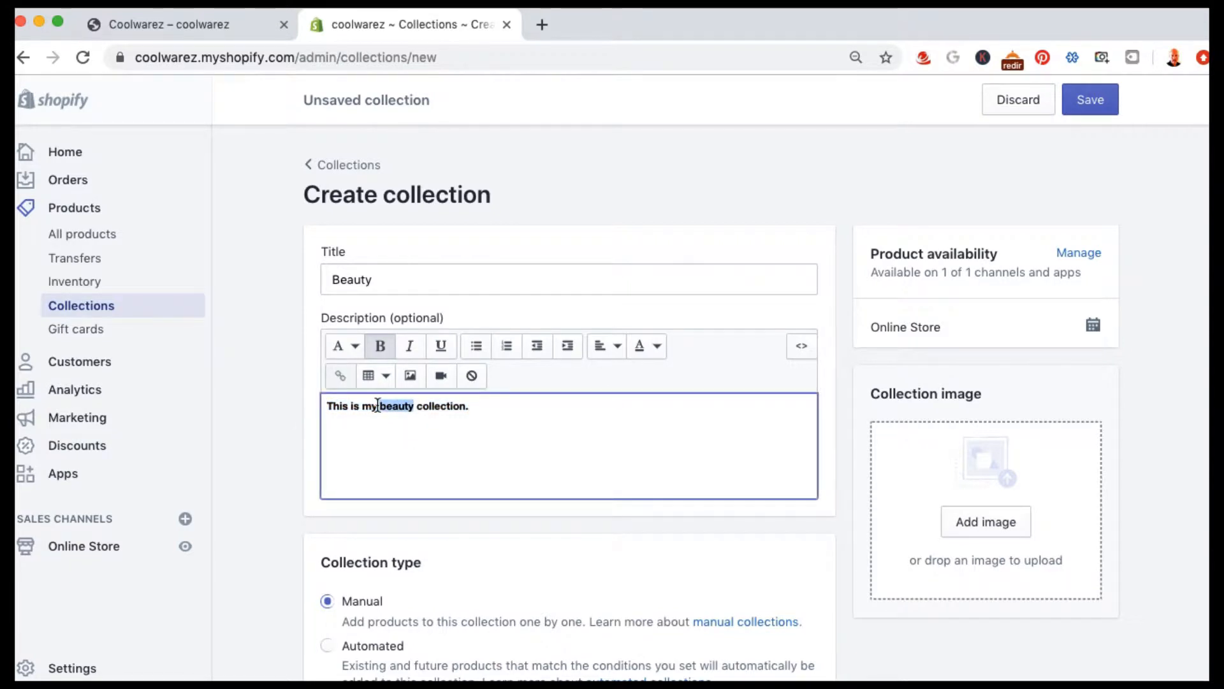
click(340, 375)
click(412, 343)
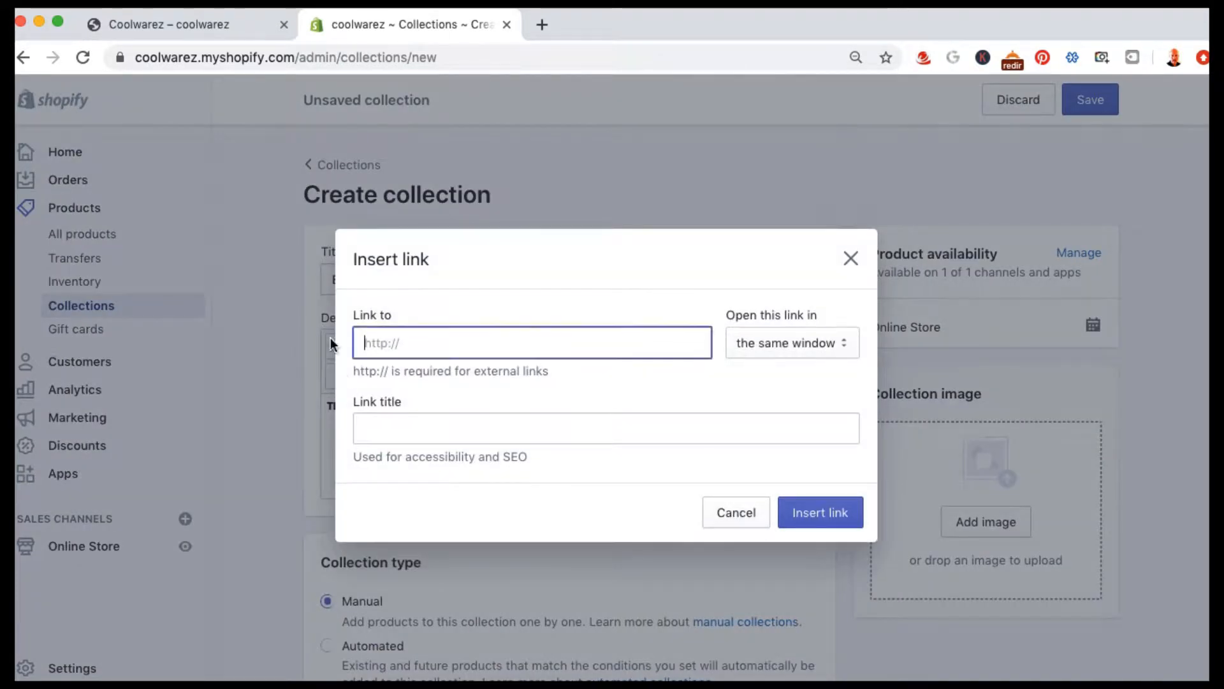
click(801, 338)
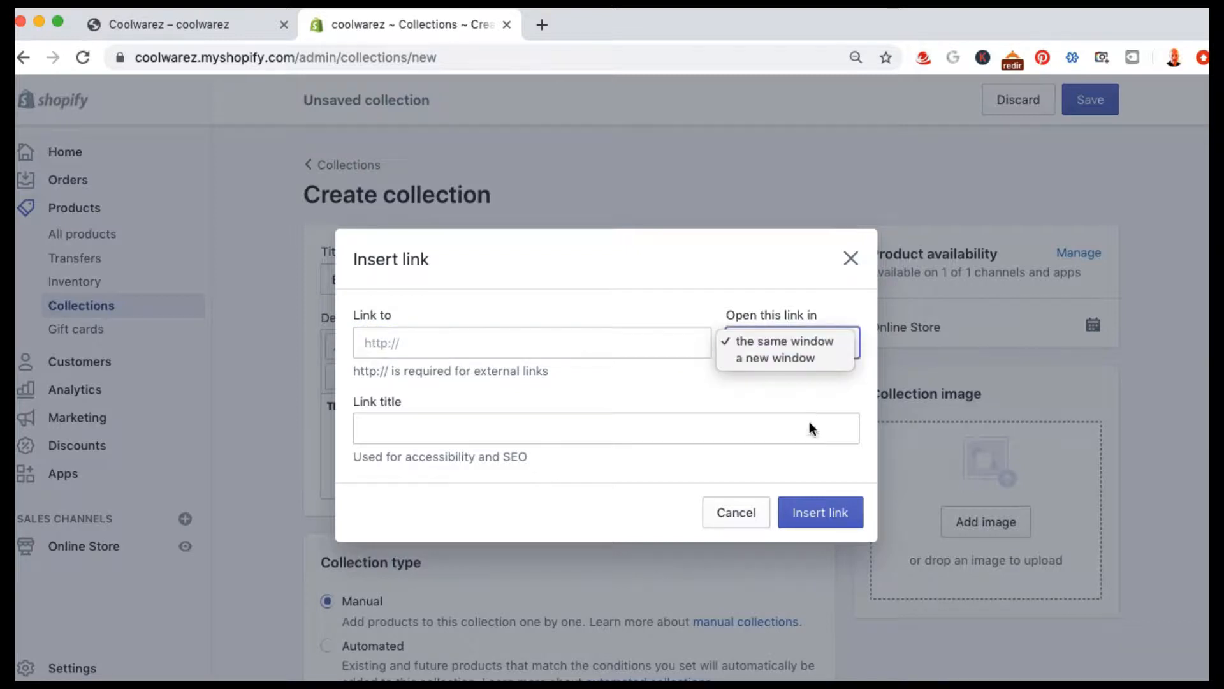
click(574, 291)
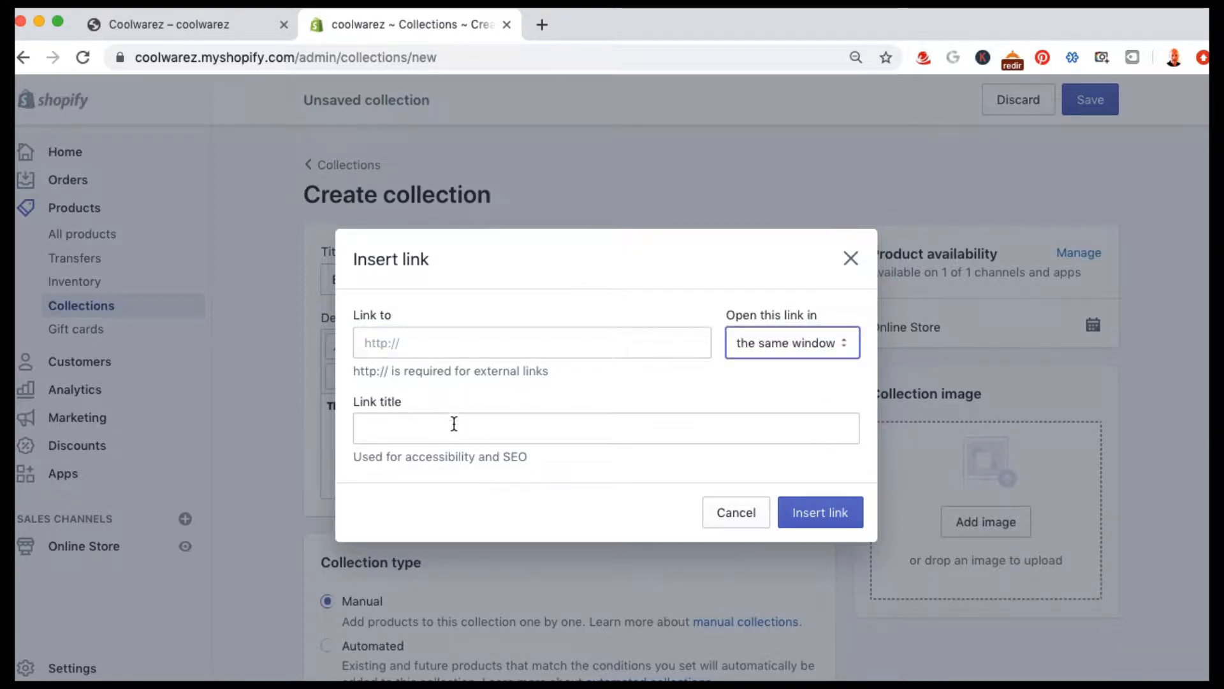
click(714, 513)
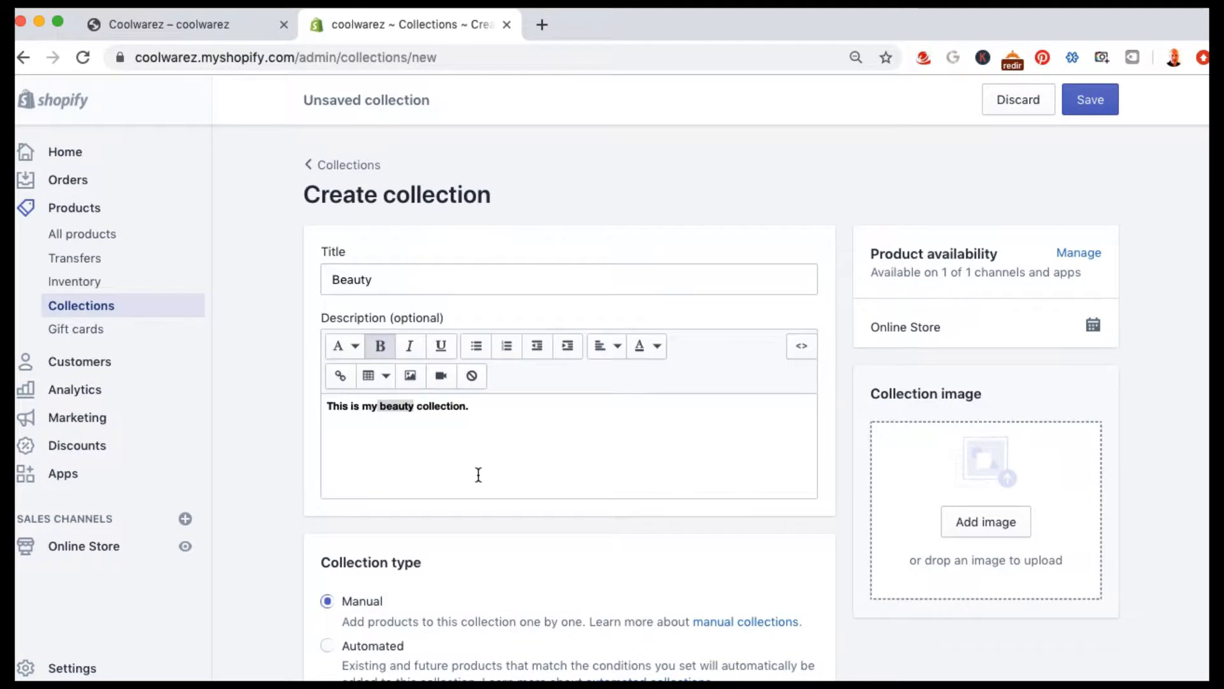
click(471, 449)
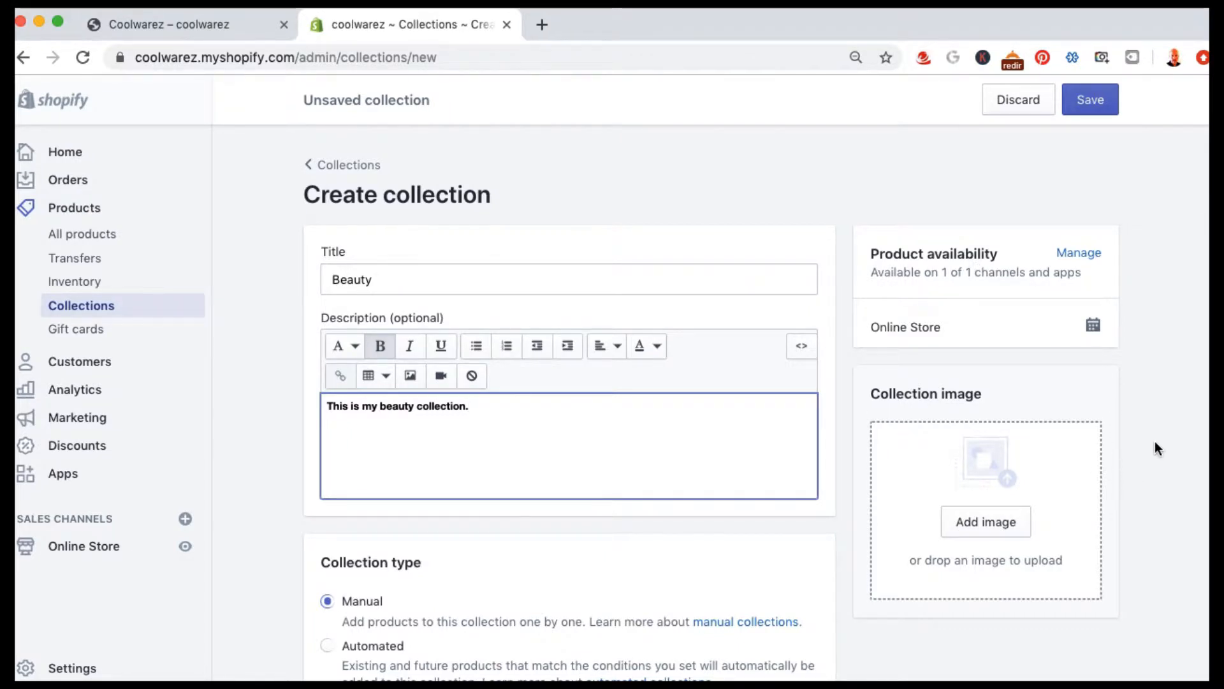
scroll(1154, 443, down, 2)
click(987, 394)
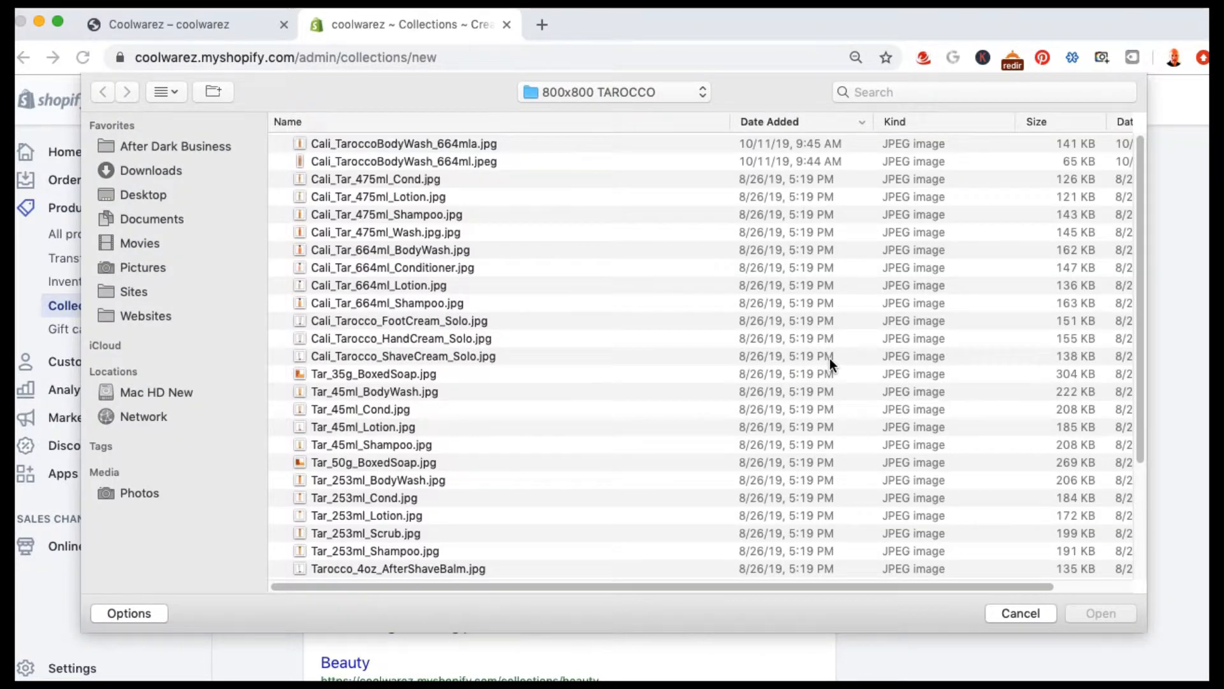
click(1002, 610)
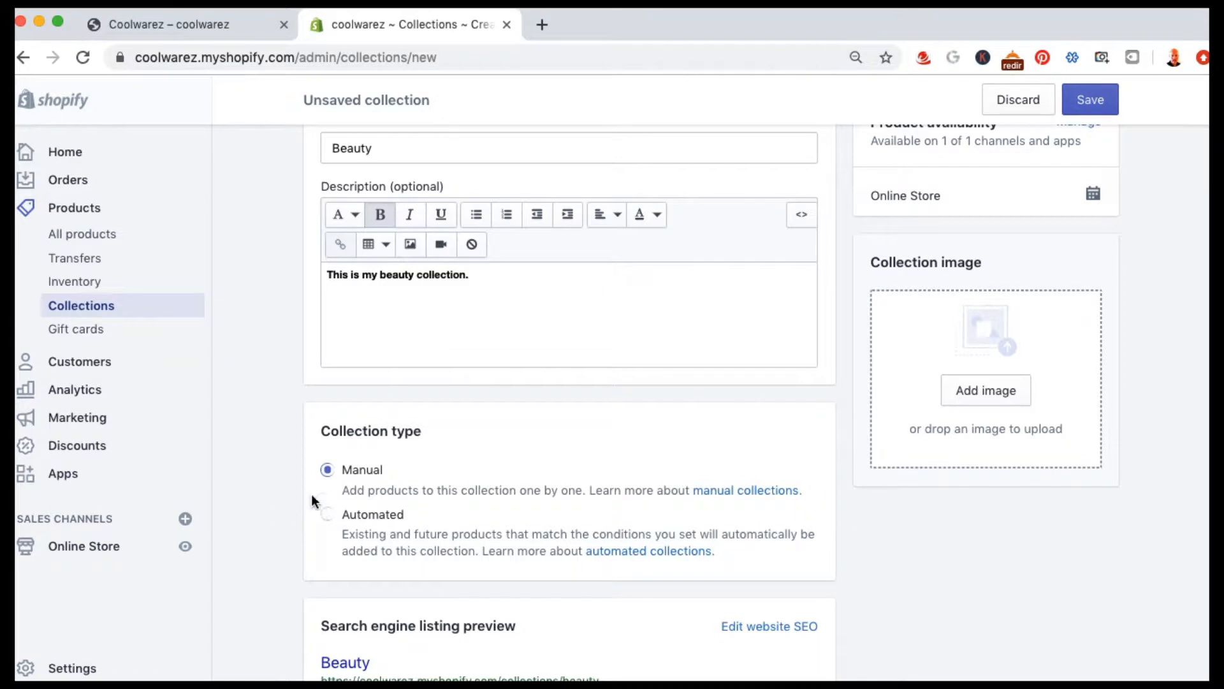
- Try the Automated collection type with the condition that the product tag is equal to "beauty"
scroll(411, 461, down, 2)
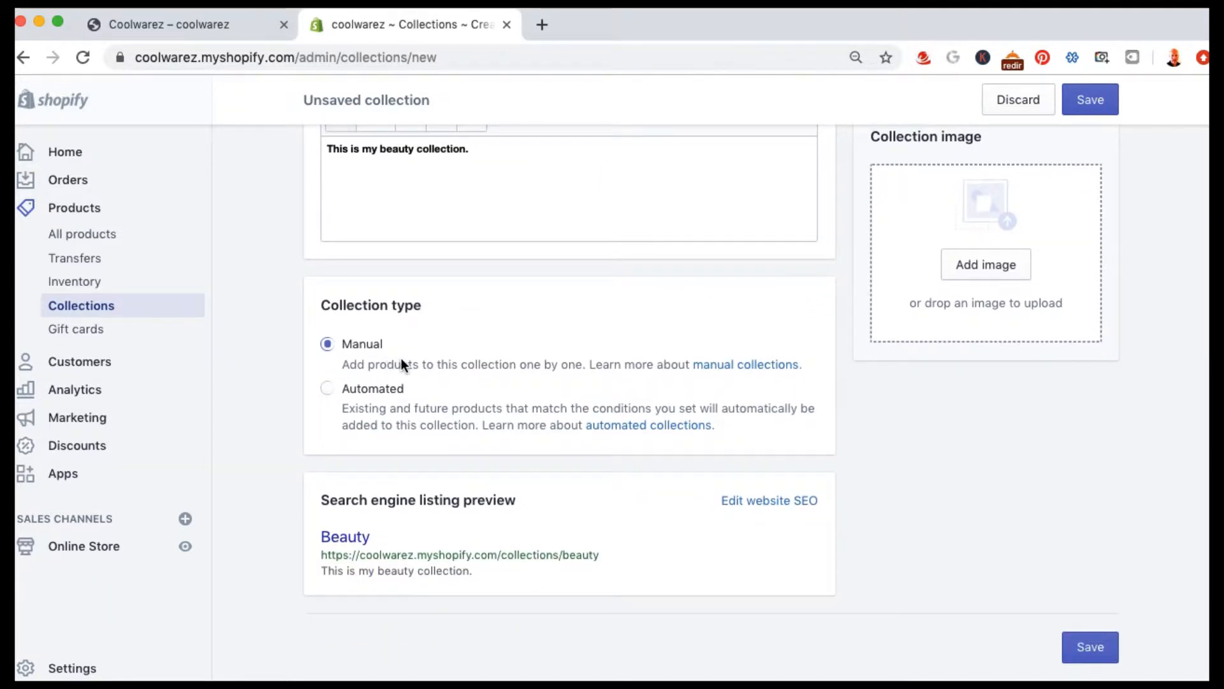
click(326, 390)
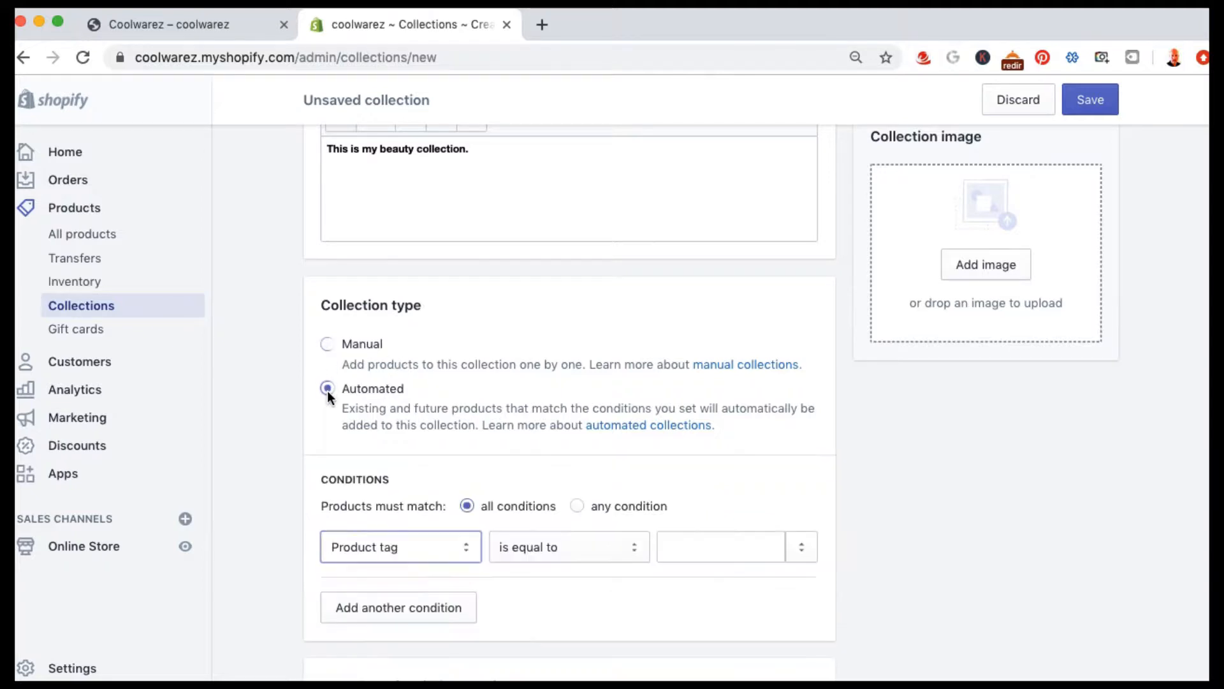
scroll(254, 465, down, 3)
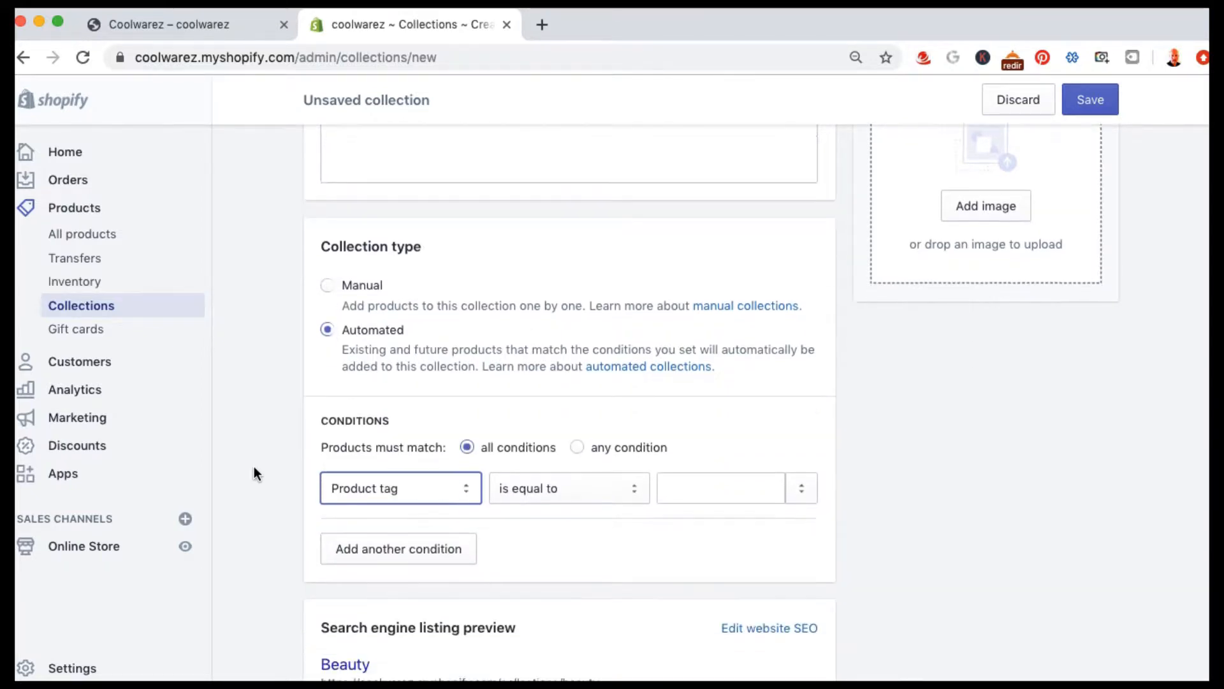
click(362, 357)
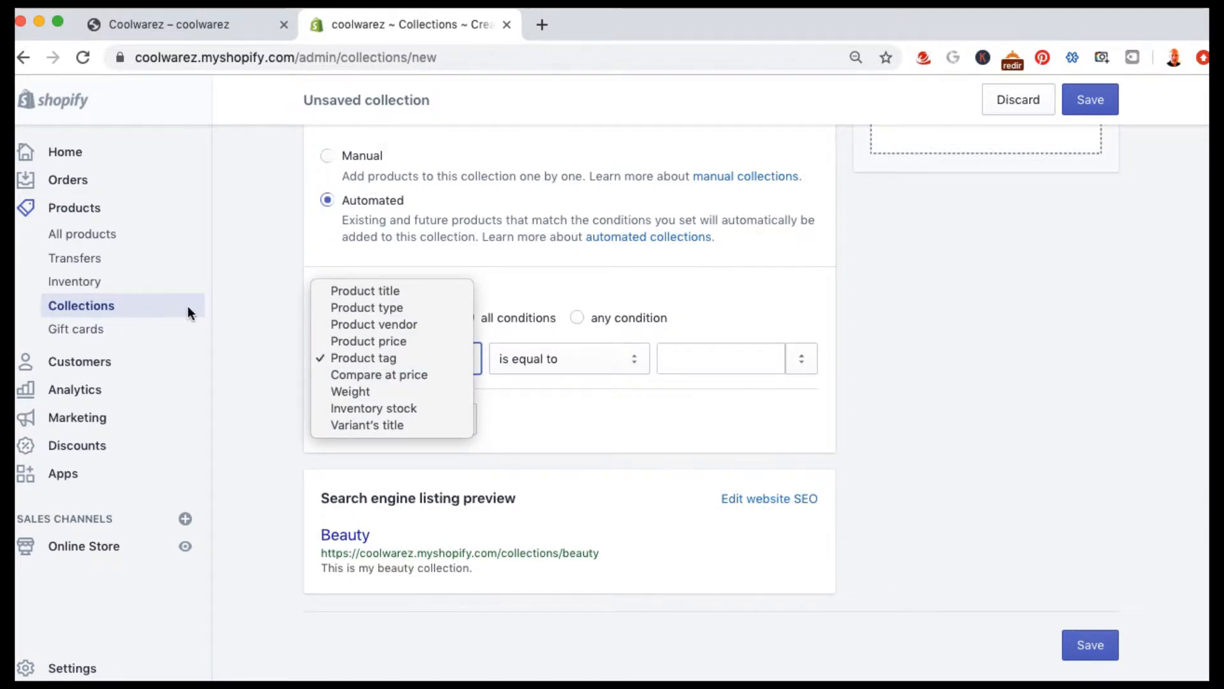
click(526, 350)
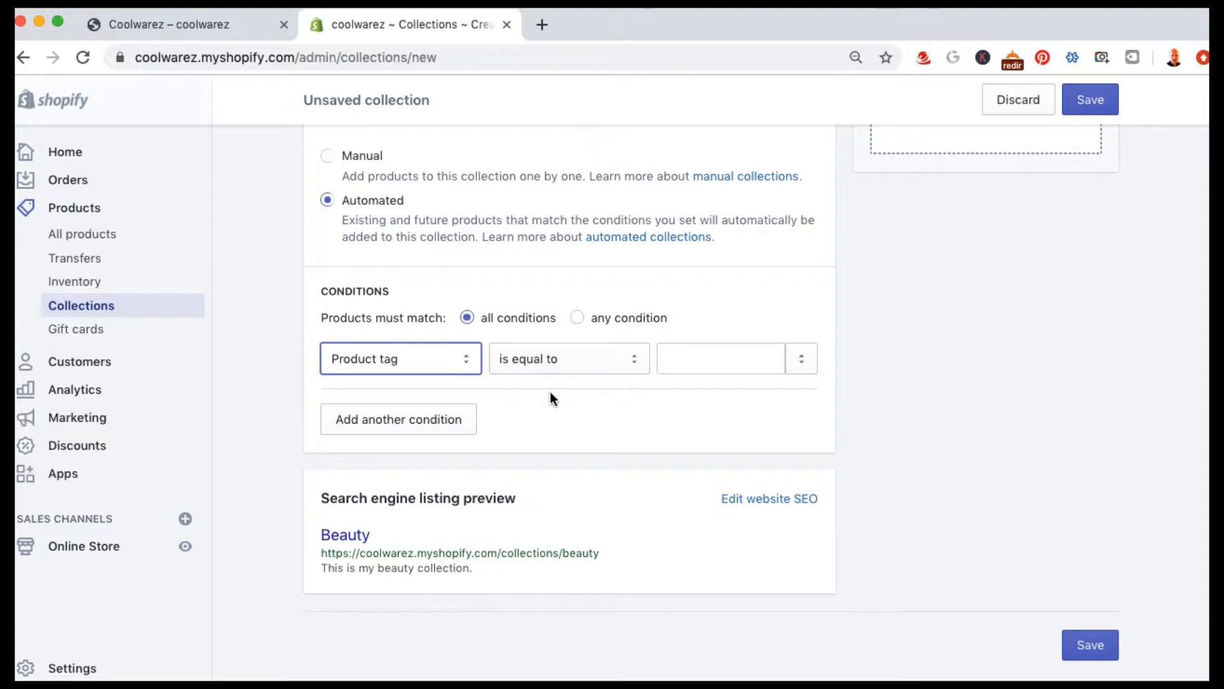
click(681, 362)
text(beauty)
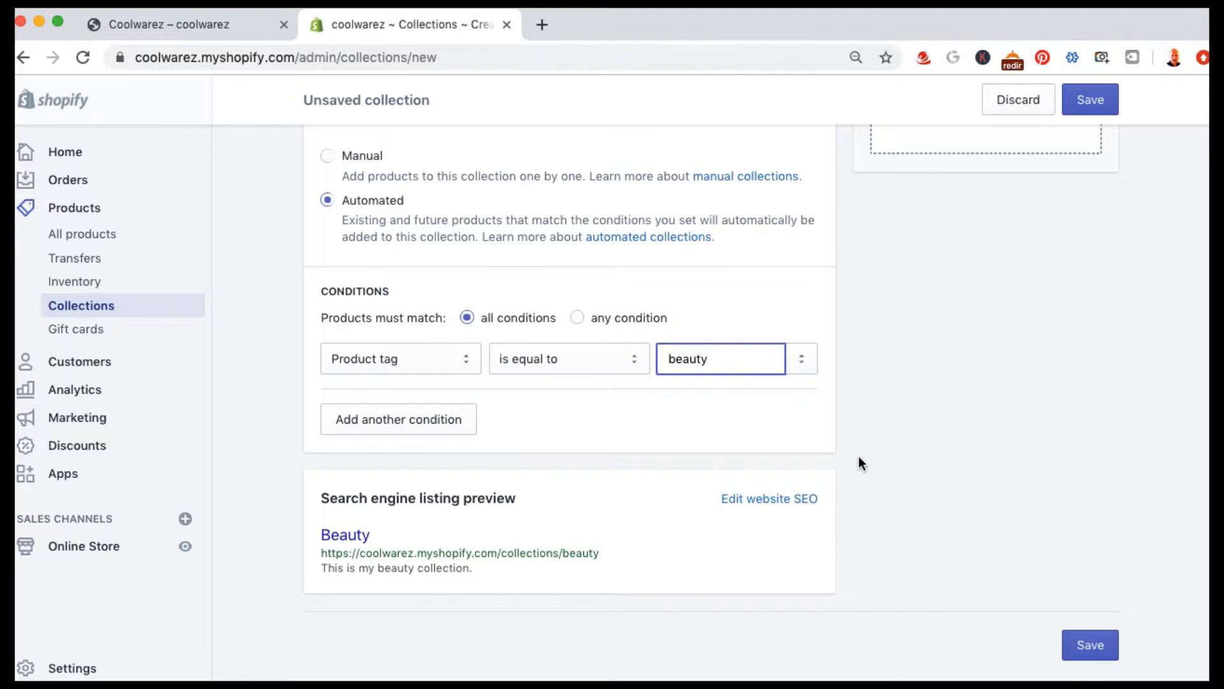
double_click(713, 359)
click(716, 366)
- Set the collection type to Manual and save the Beauty collection
click(327, 155)
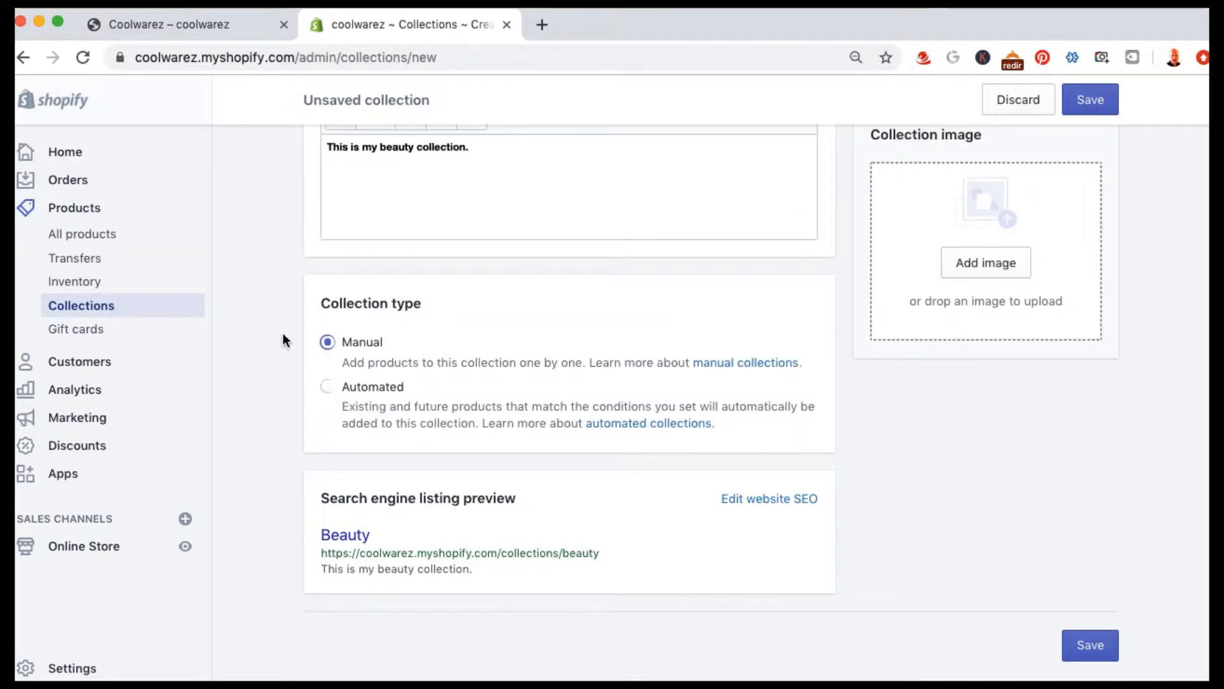
click(1103, 100)
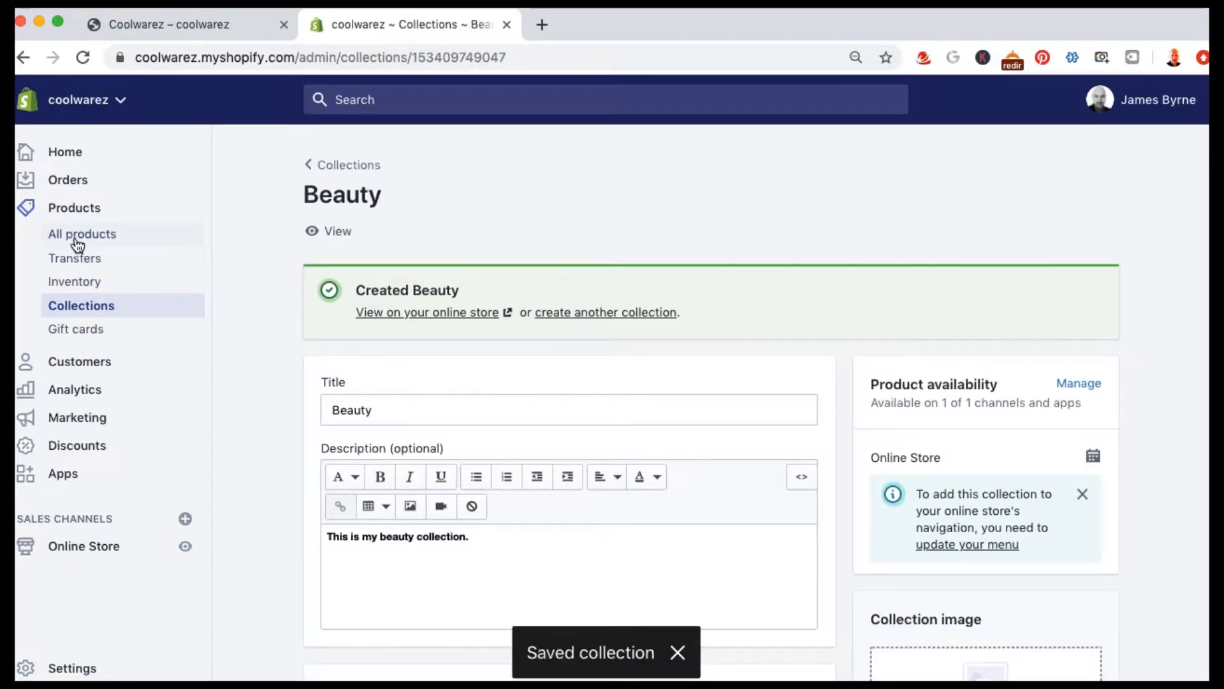
- Start adding a new product and title it "Shampoo"
click(77, 245)
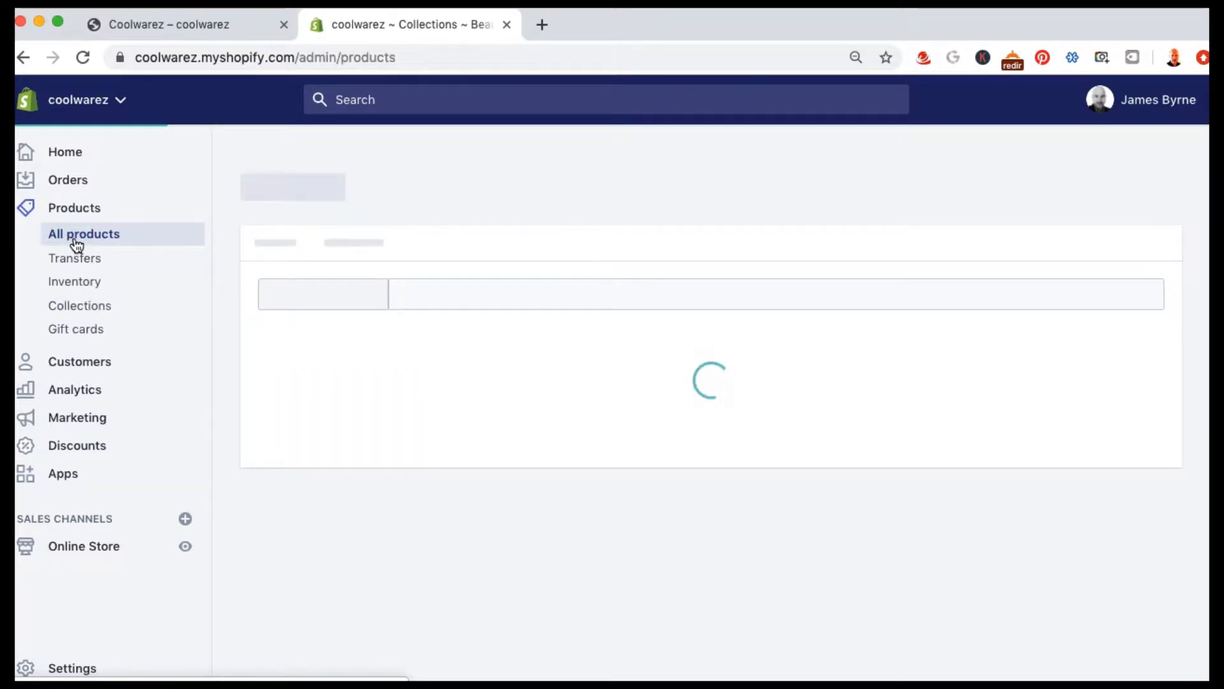
click(385, 524)
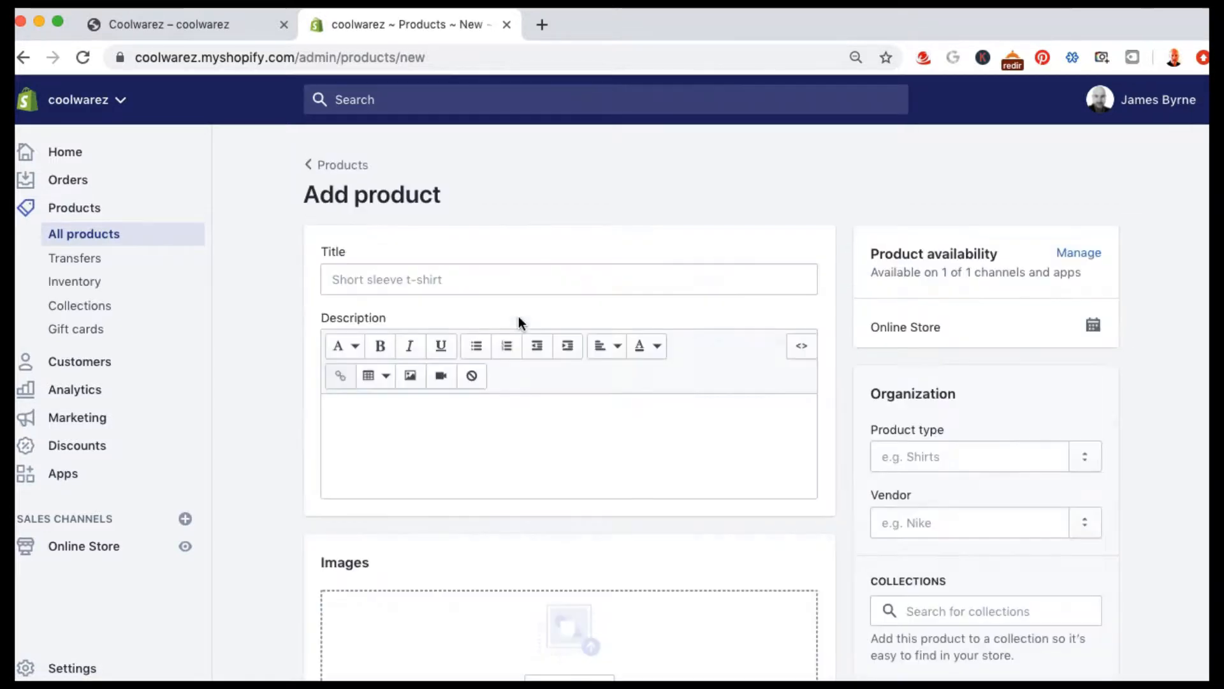
click(361, 279)
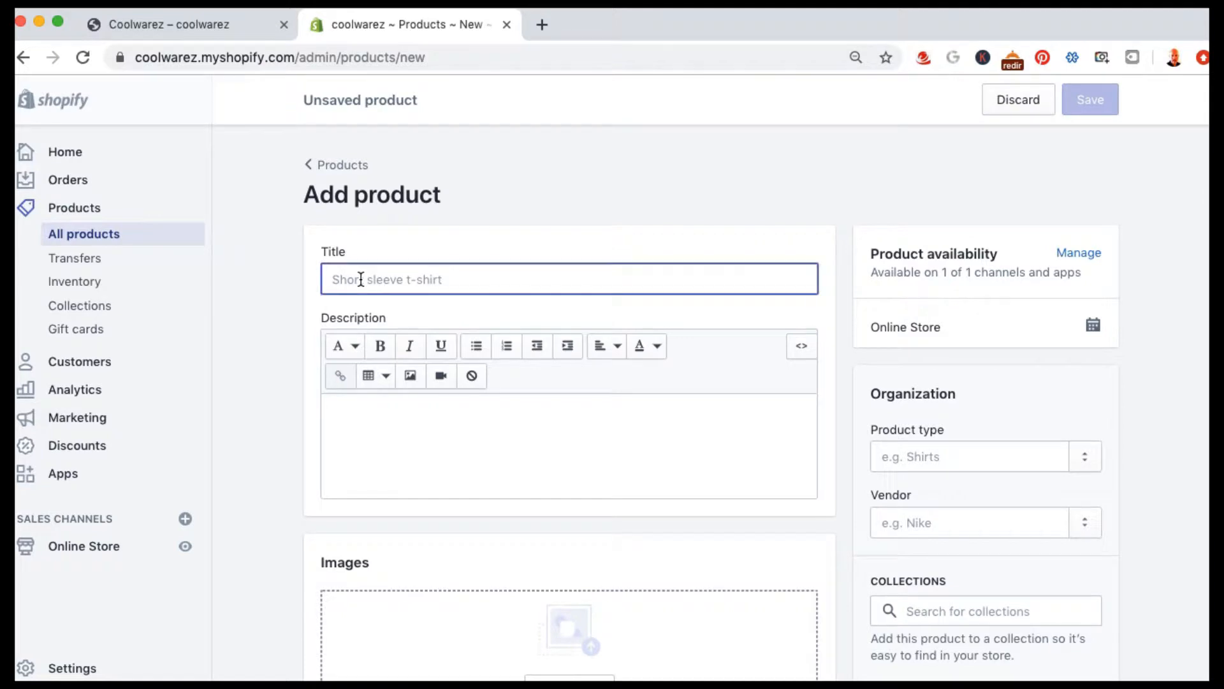
text(Shampoo)
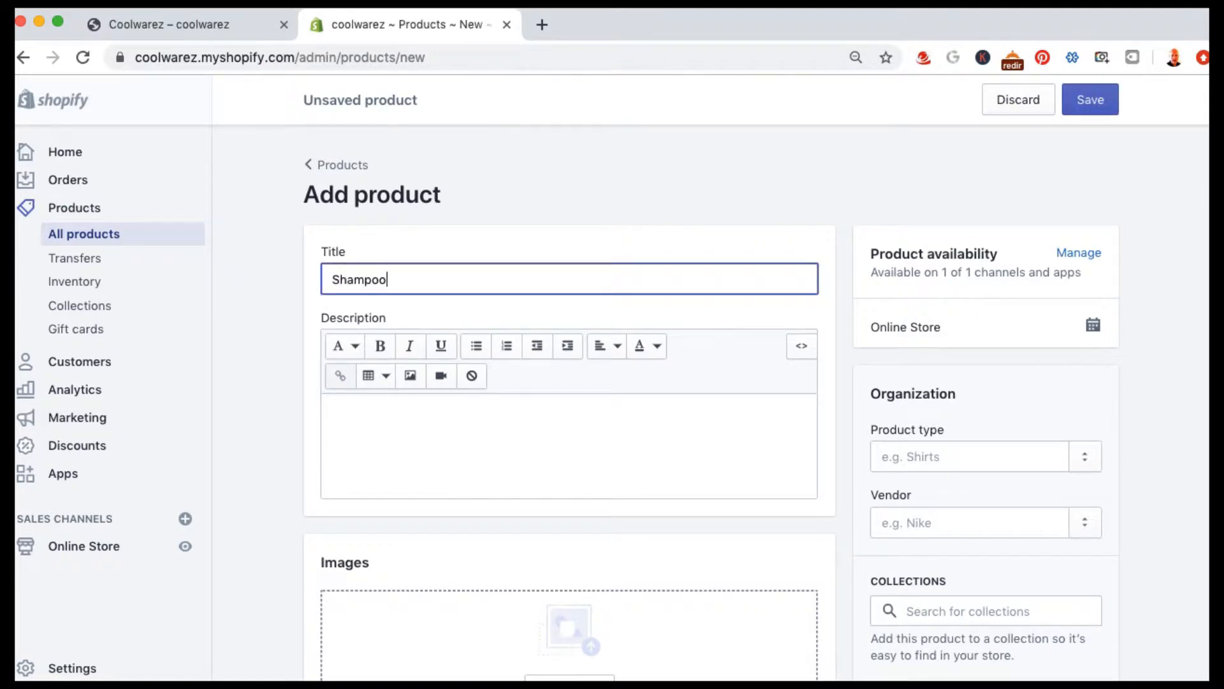
- Enter "This my great shampoo." as the opening line of the product description
click(468, 424)
text(This )
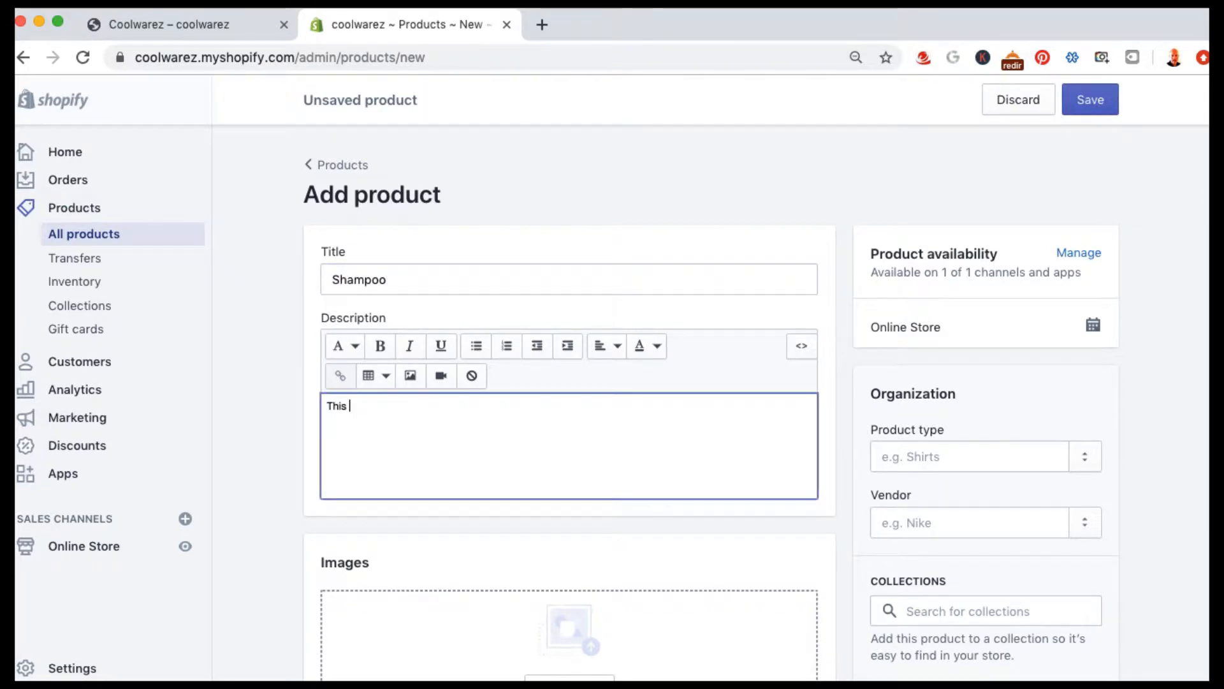
text(my gre)
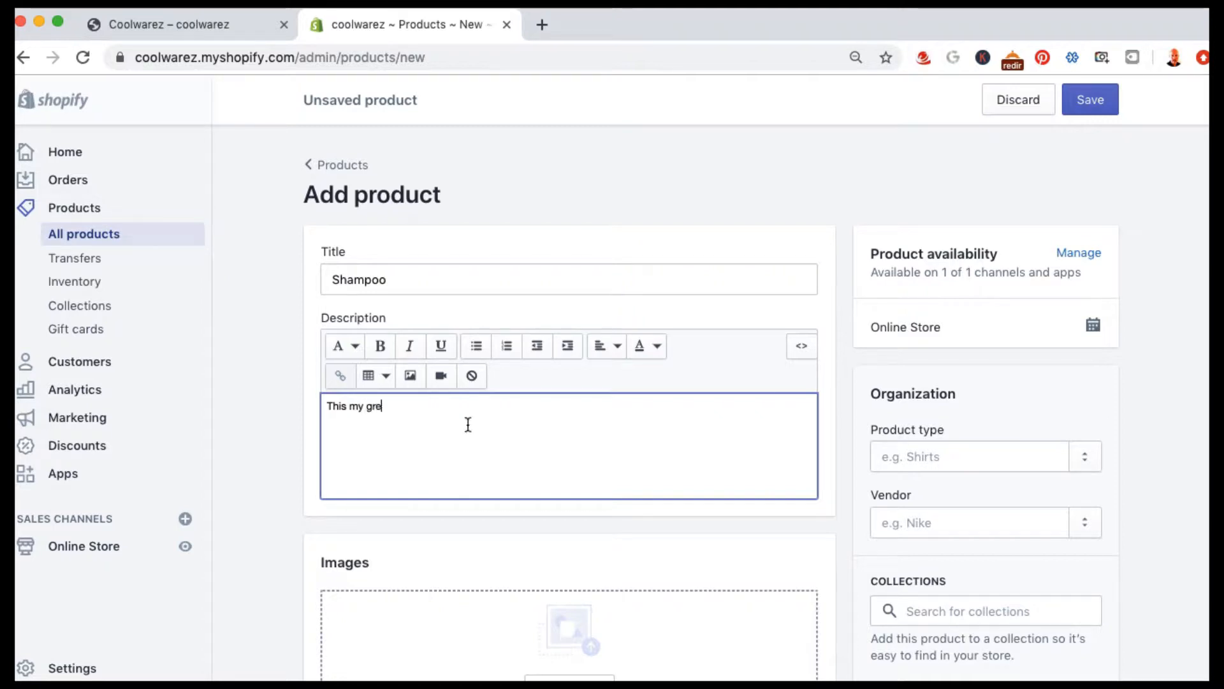
text(at shamppp)
key(BackSpace)
key(BackSpace)
text(oo.)
- Add a bold "Features:" line below the description's opening sentence and start a bulleted list under it
key(Return)
text(Features)
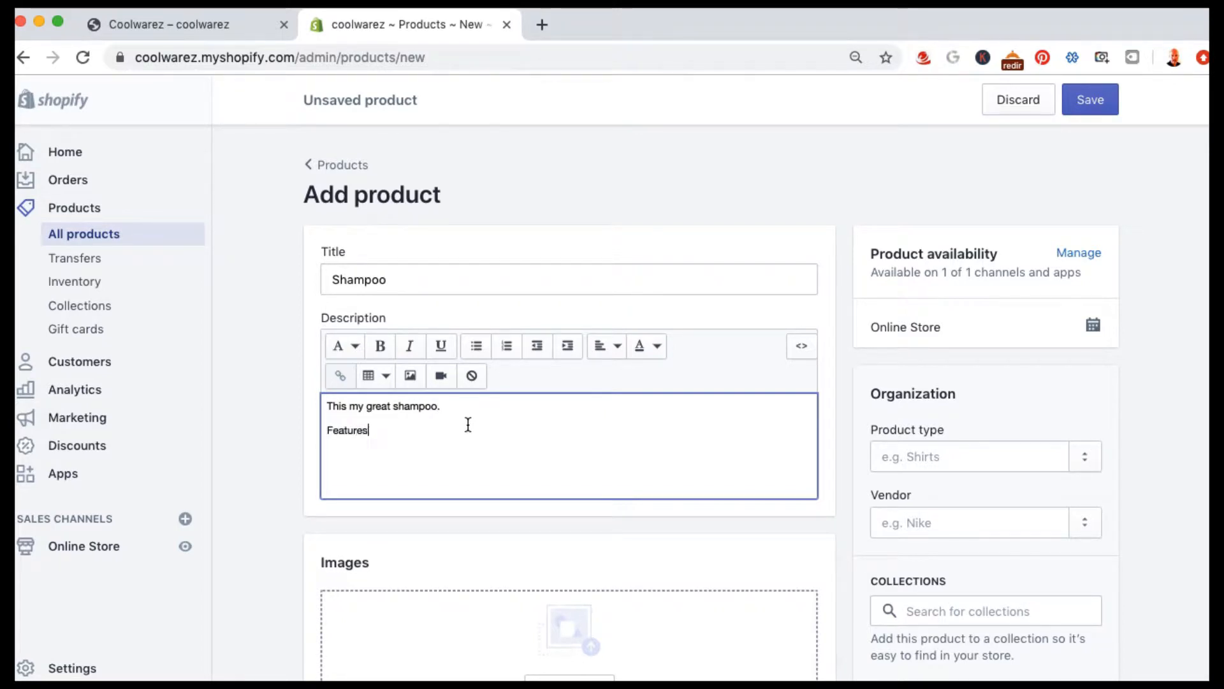
text(:)
drag(404, 429, 327, 431)
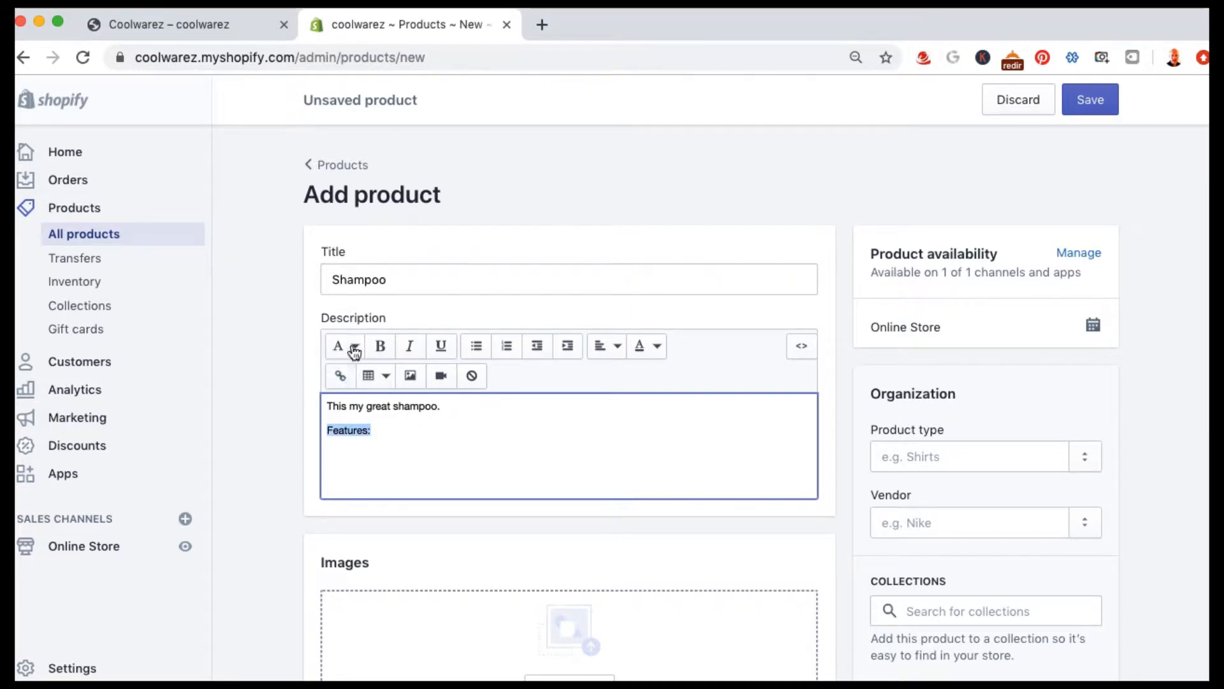
click(379, 348)
click(388, 430)
key(Return)
click(476, 345)
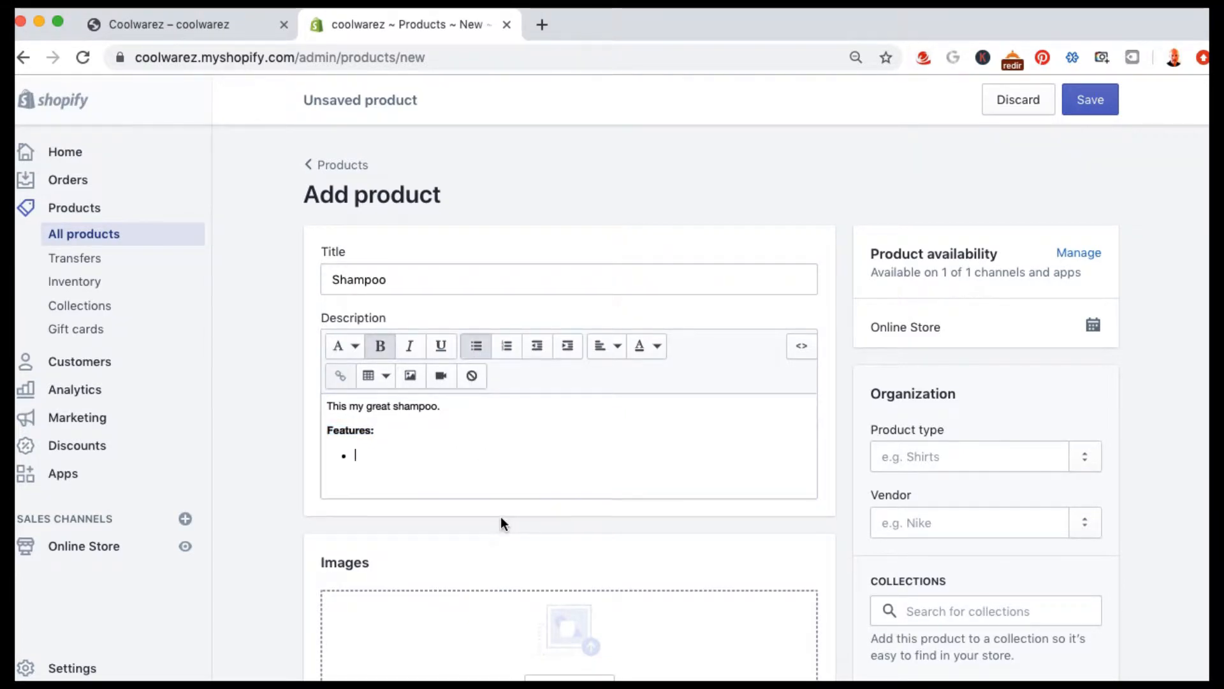
- Fill the bulleted list with the non-bold items "Smells Good", "Soft" and "etc.", and end the list with an empty line below
text(Smells Good)
drag(461, 465, 322, 454)
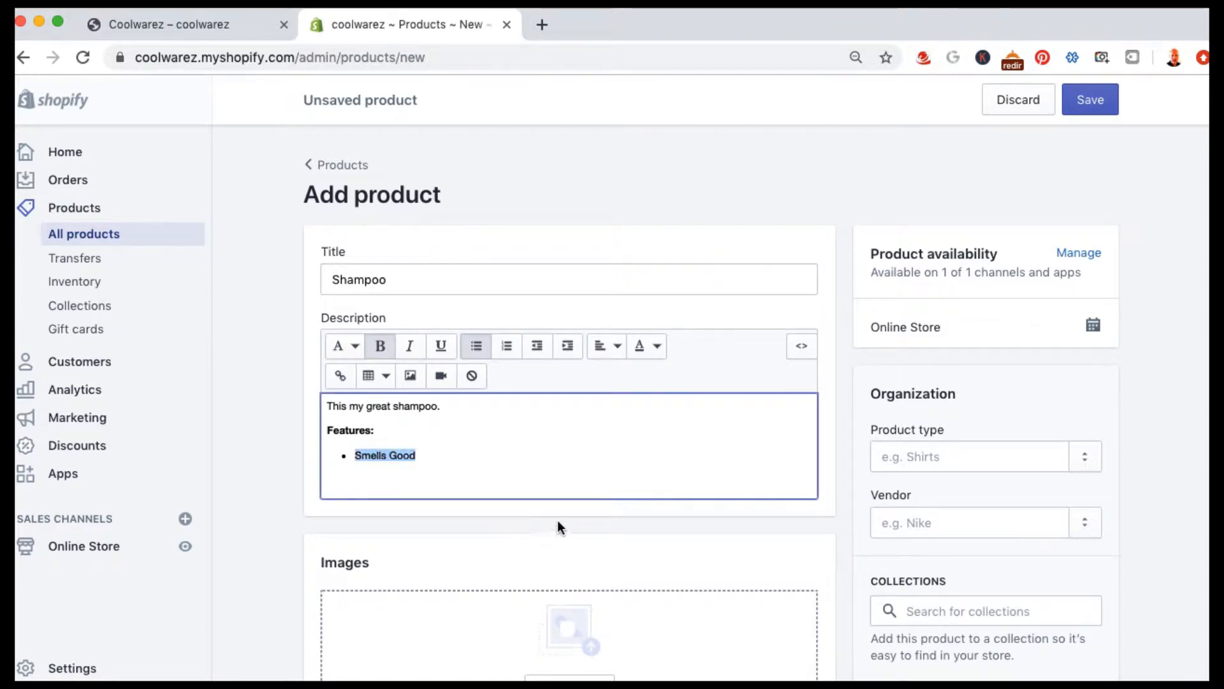
click(427, 453)
key(Return)
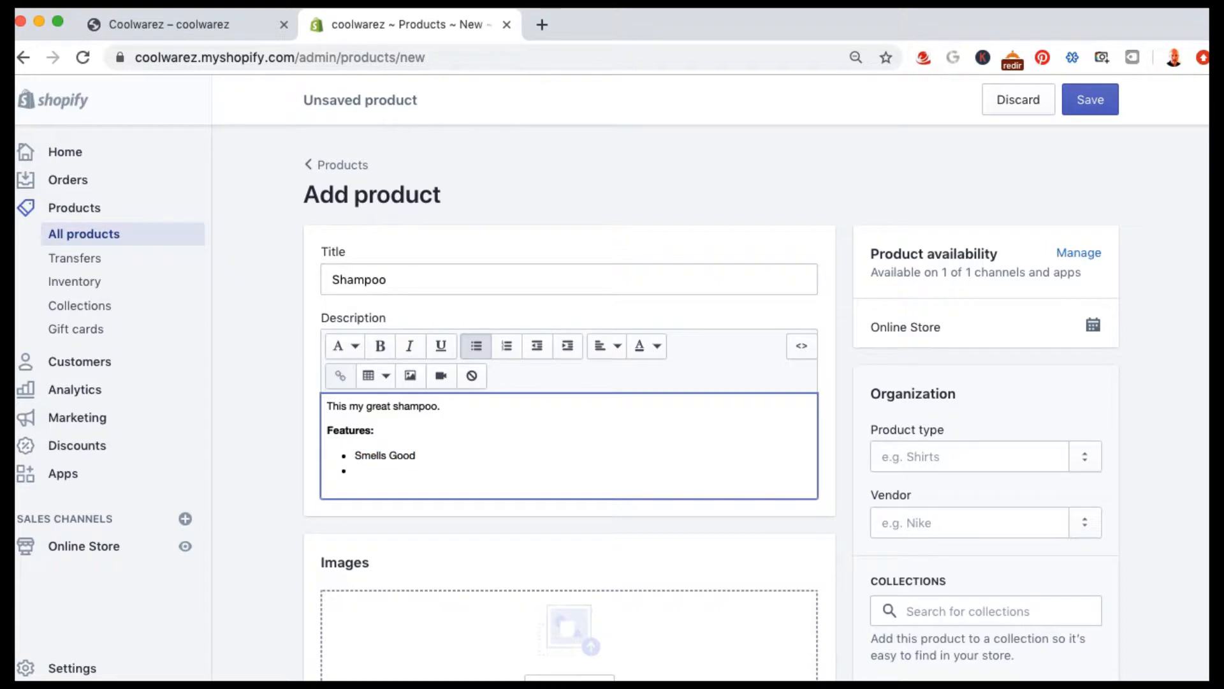
text(Soft)
key(Return)
text(etc.)
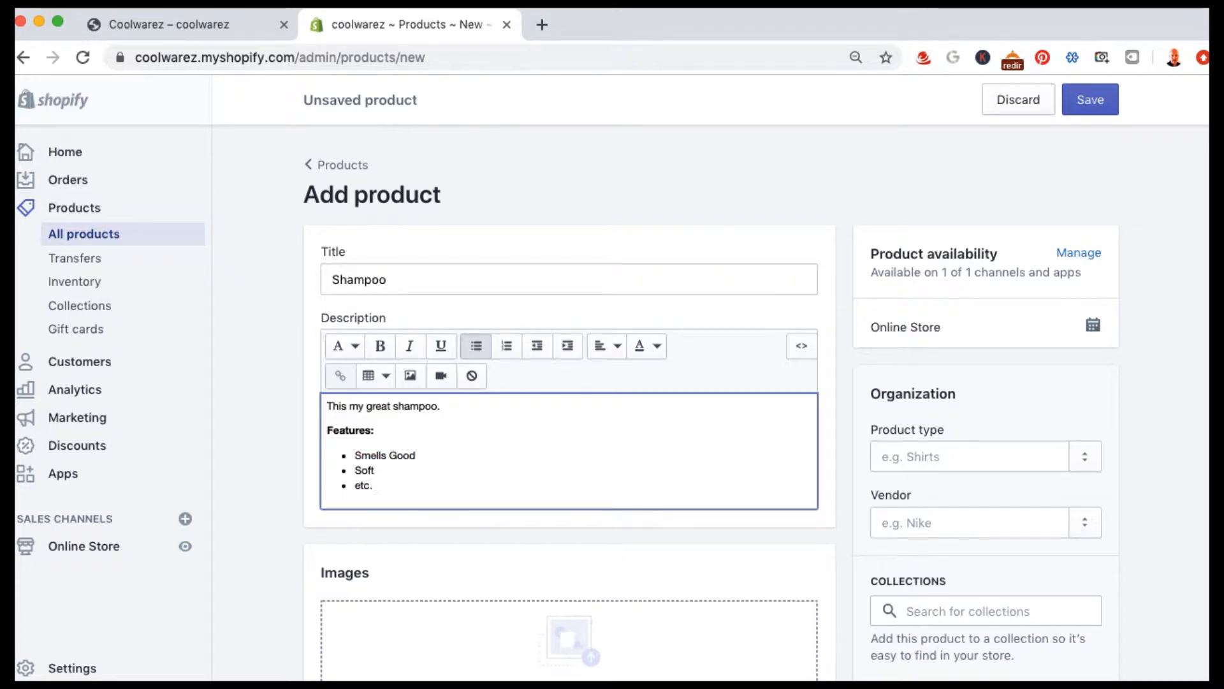
key(Return)
key(Return)
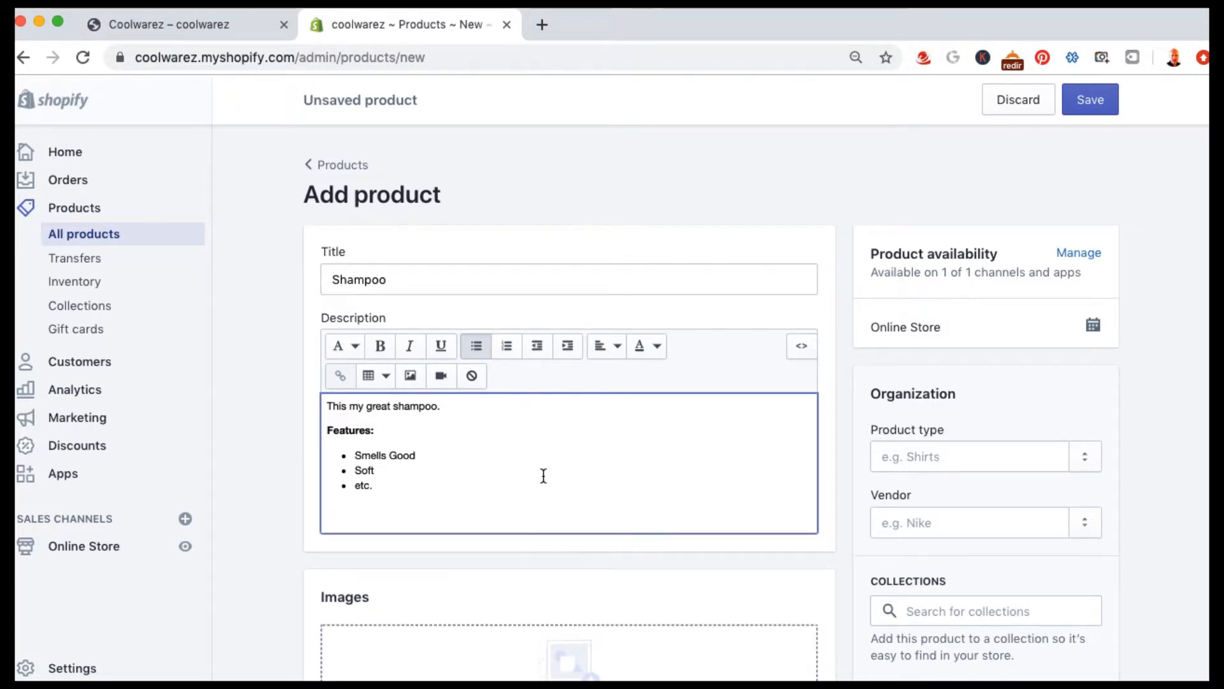
- Upload Cali_Tar_664ml_Shampoo.jpg and insert it into the product description below the bulleted list
click(410, 380)
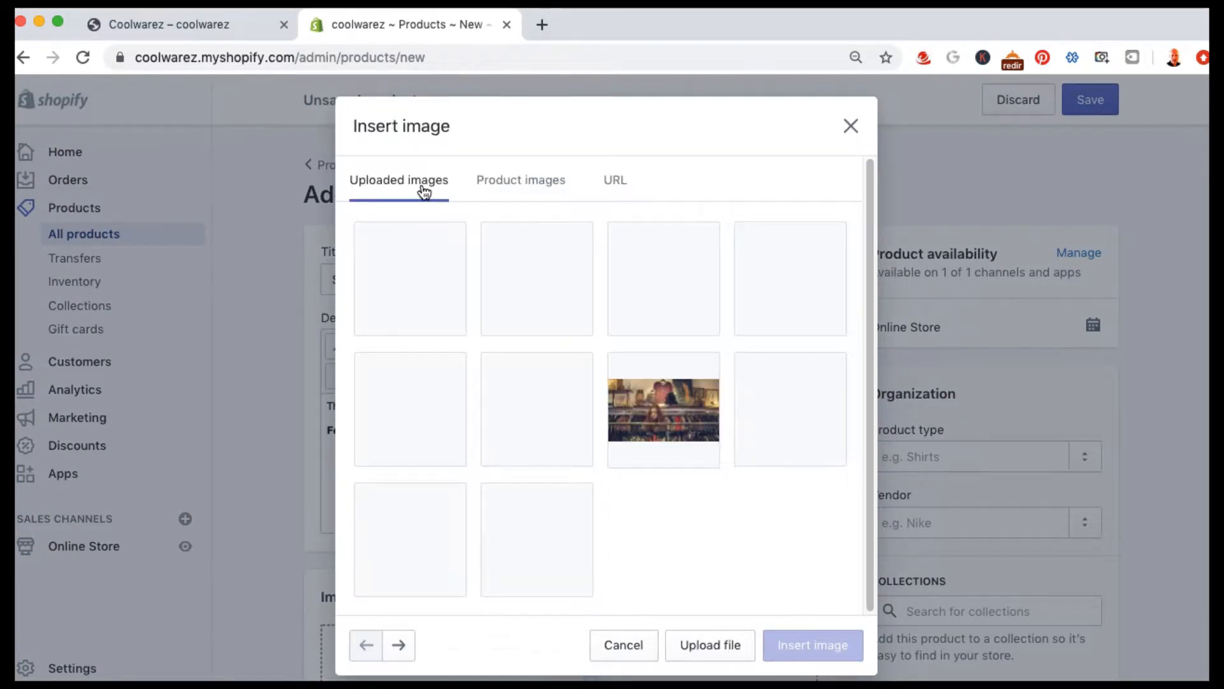
click(710, 646)
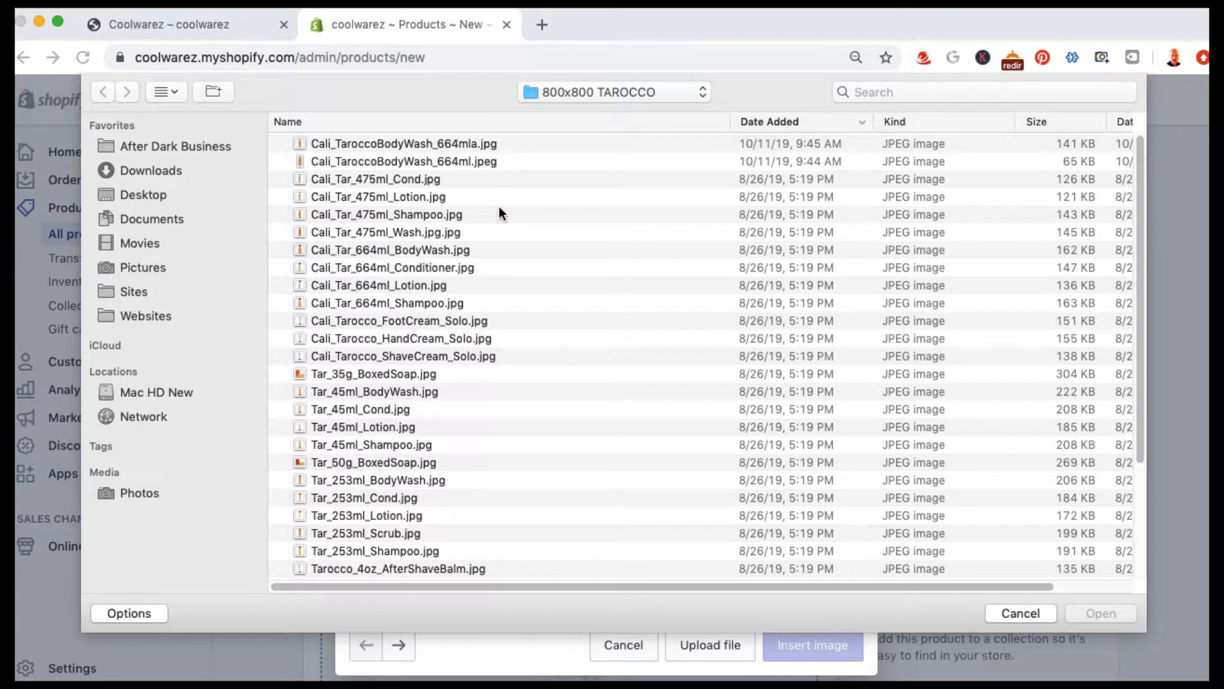
click(365, 177)
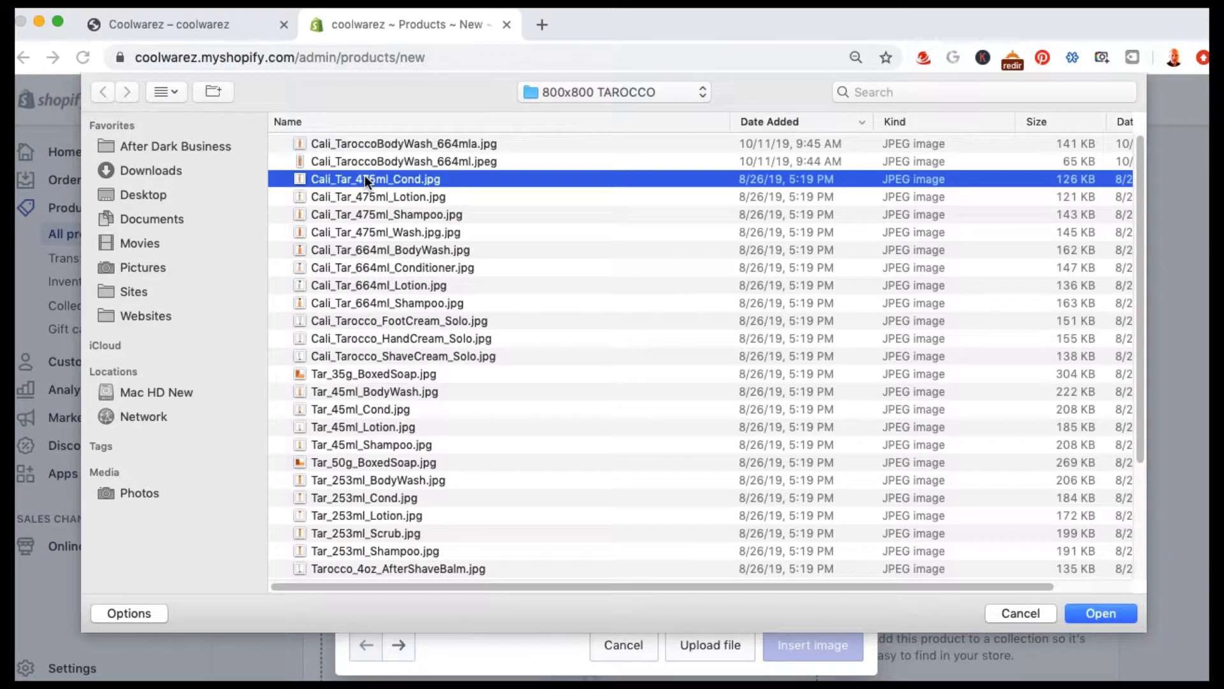
click(361, 303)
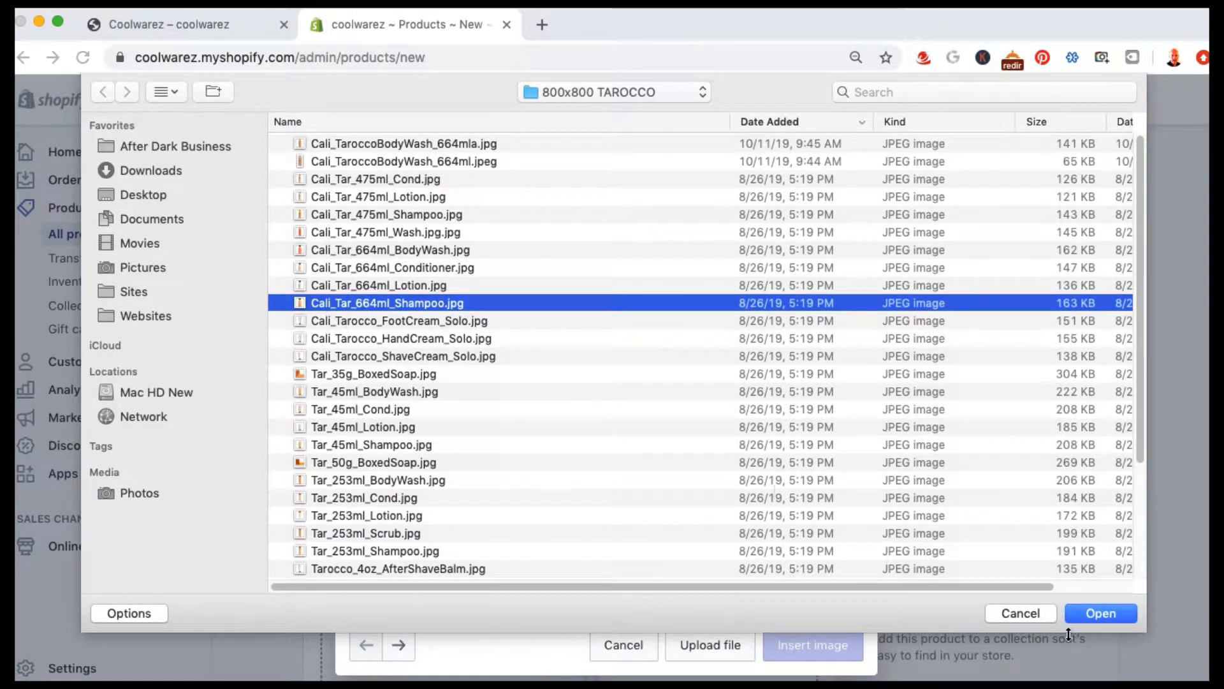
click(1099, 611)
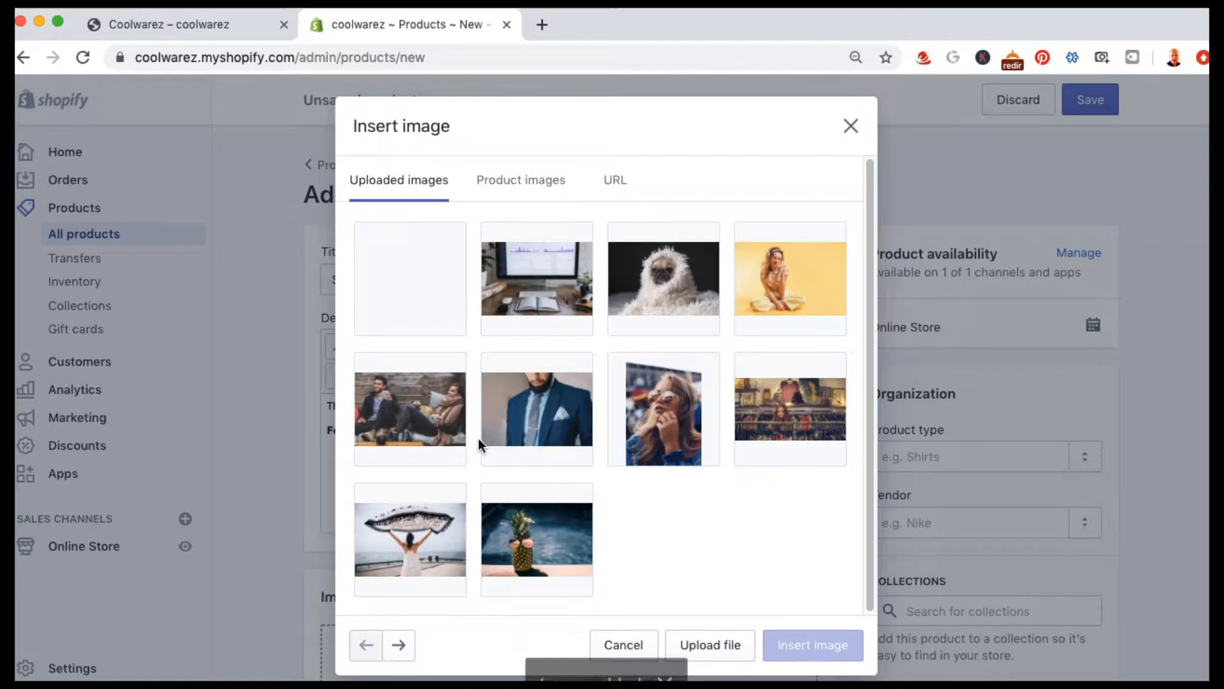
click(374, 245)
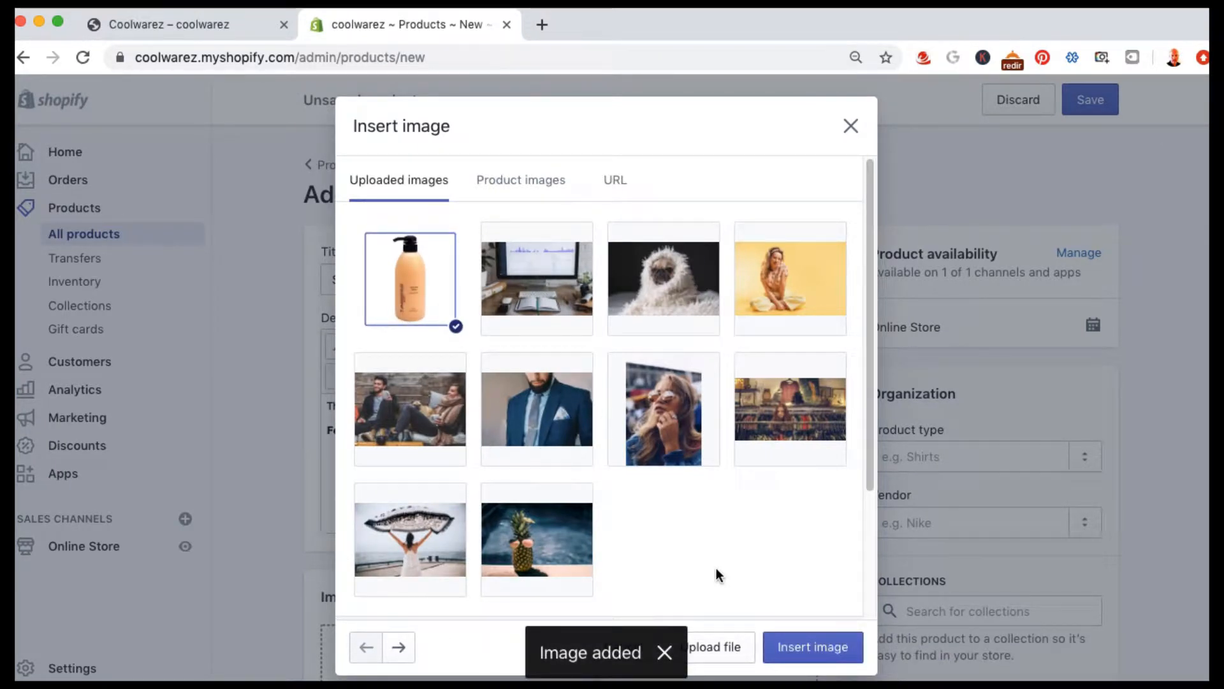
click(810, 650)
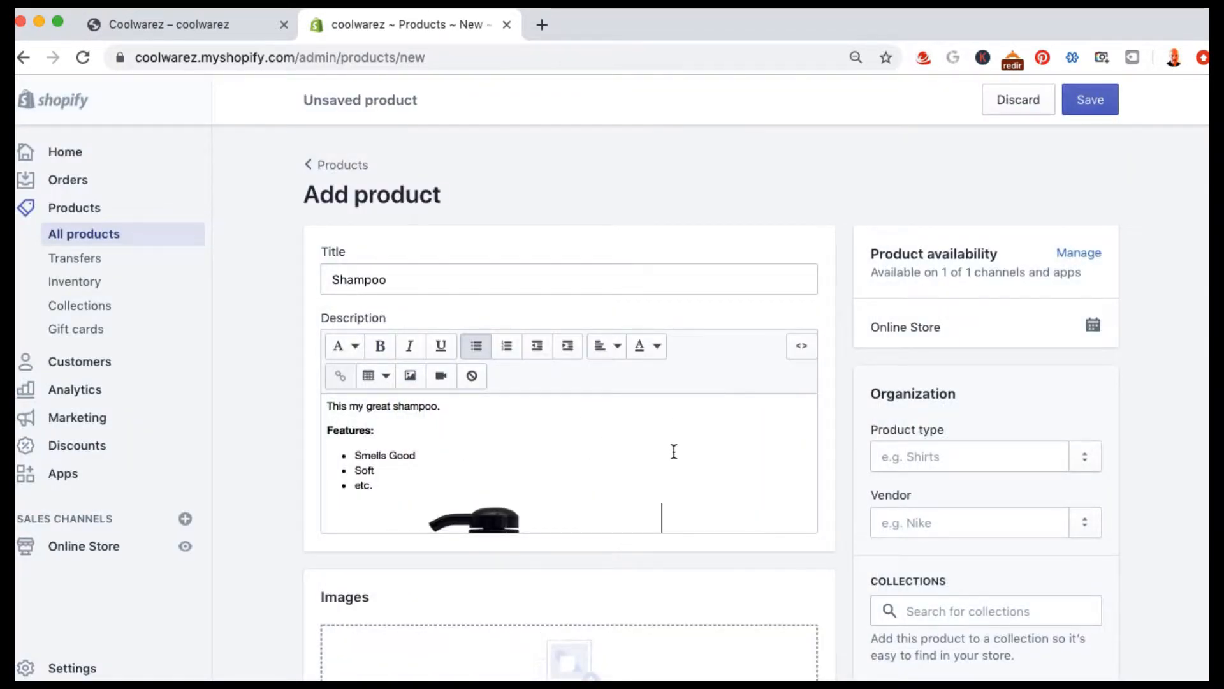
- Give the shampoo bottle image in the description the alt text "Shampoo Tarocco"
scroll(674, 451, down, 3)
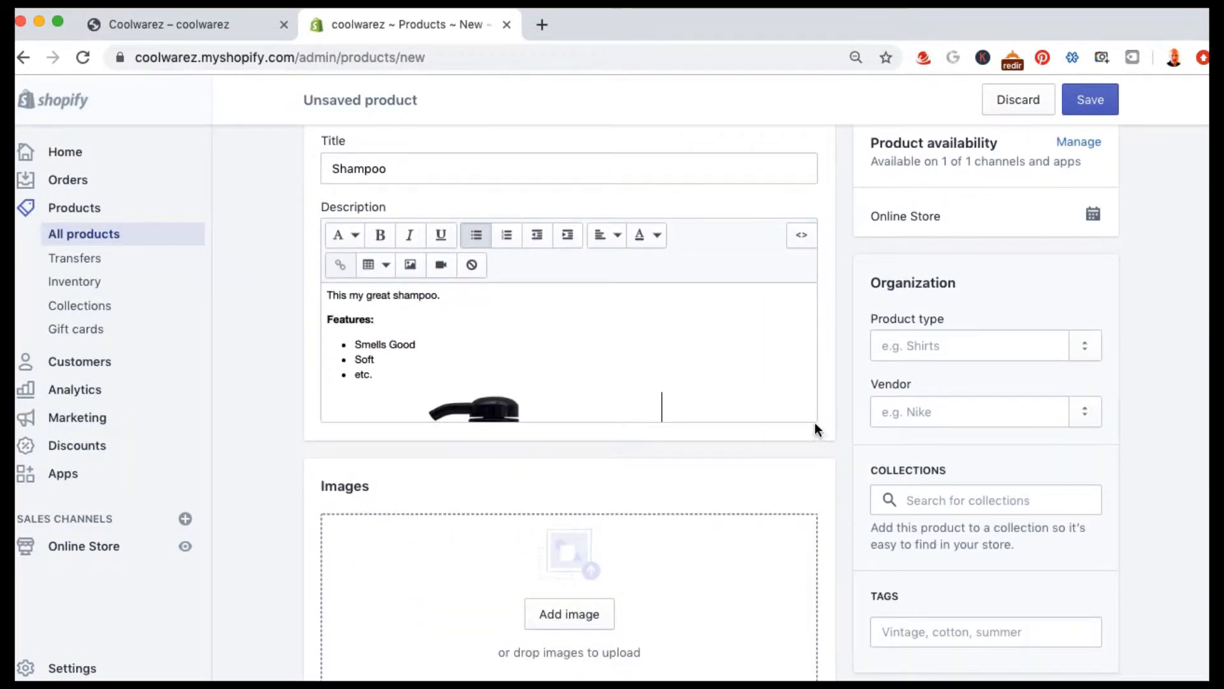
click(506, 418)
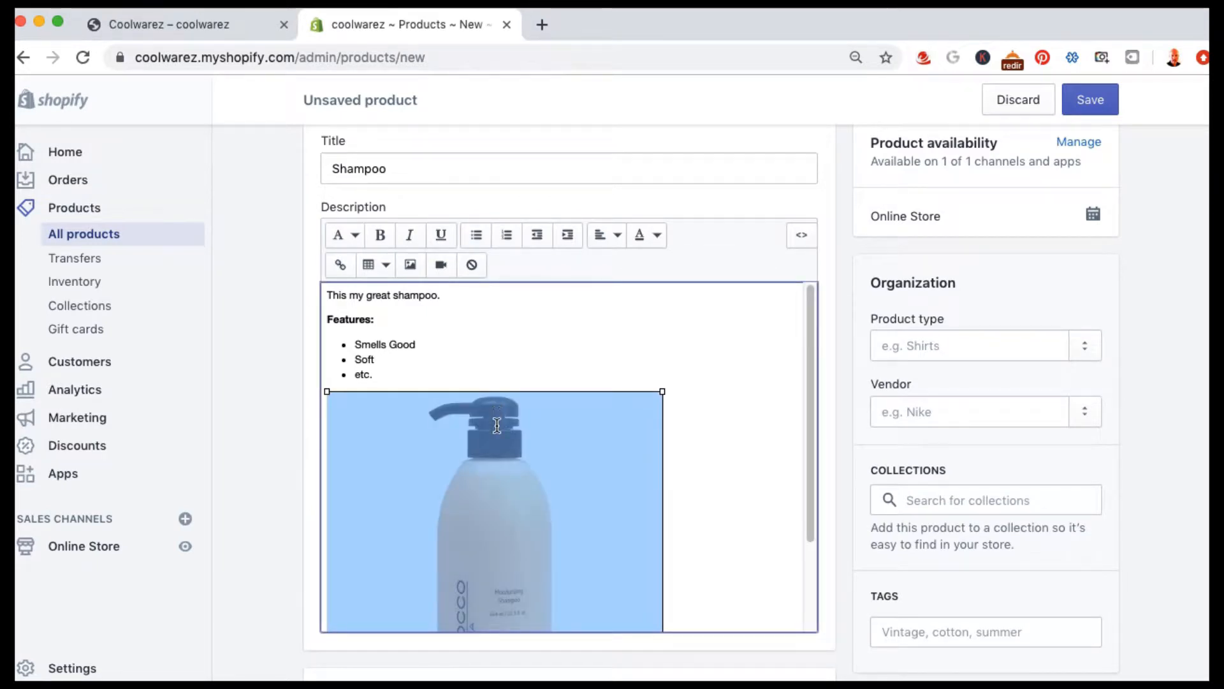
double_click(530, 454)
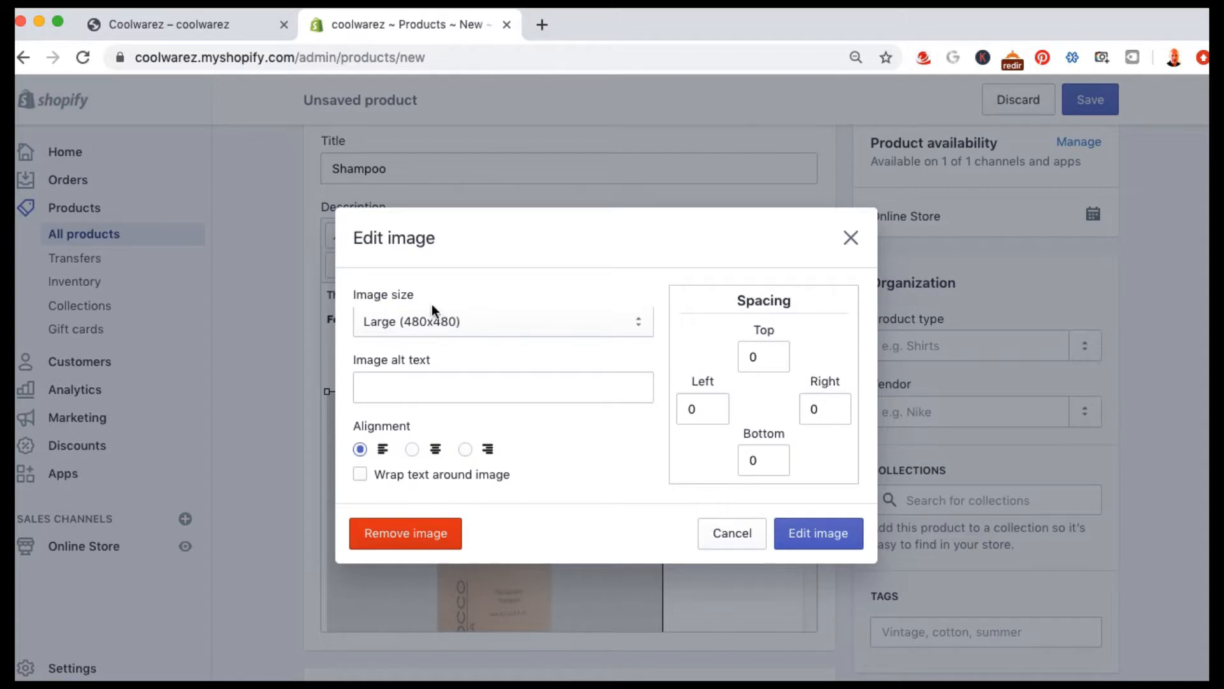
click(393, 378)
drag(445, 355, 343, 356)
click(408, 386)
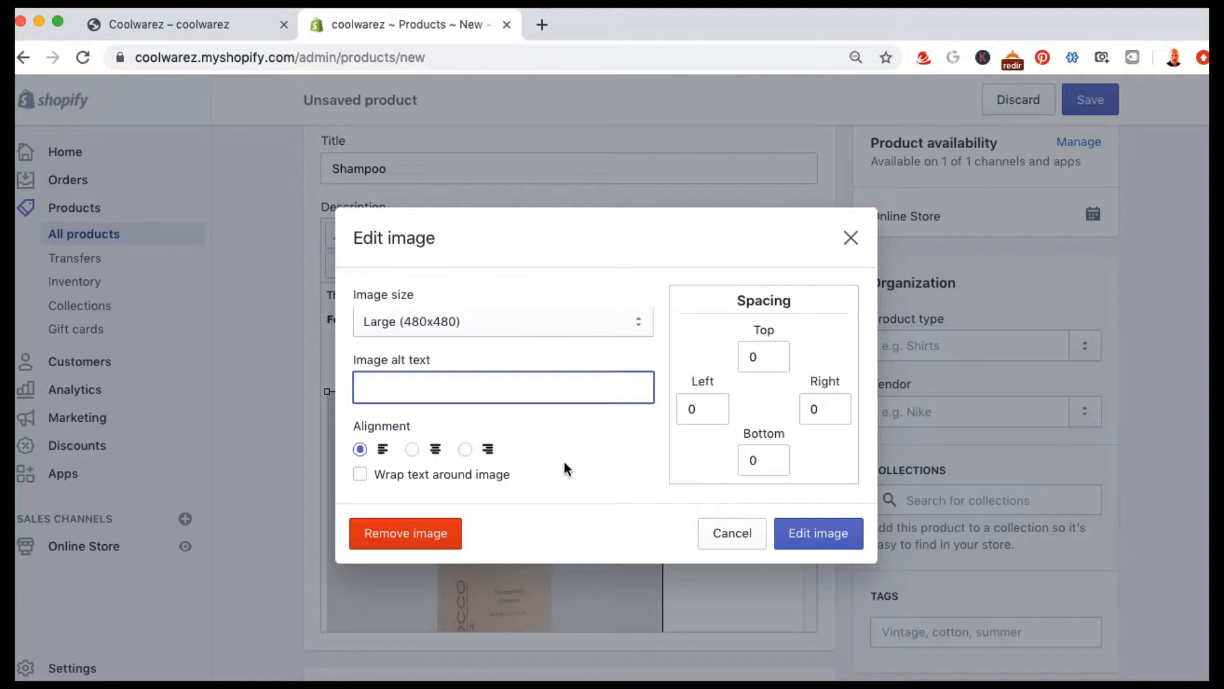
text(Shampoo Tarocco)
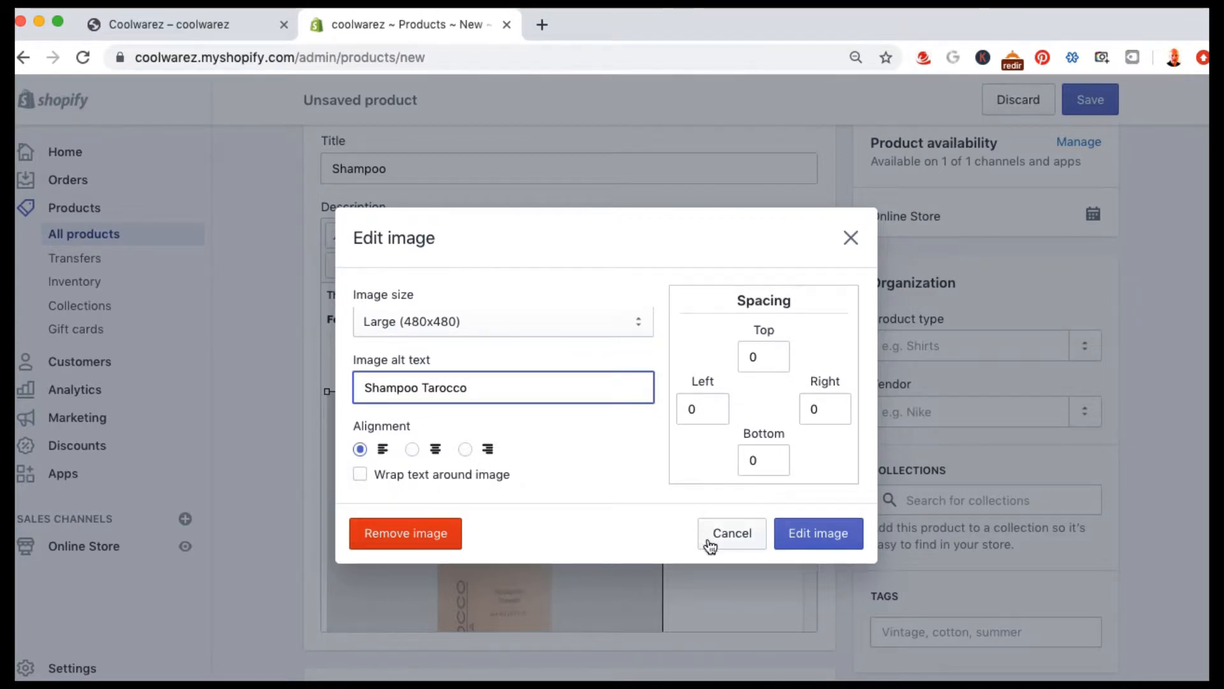
click(802, 530)
- Set the description image's size to Medium (240x240)
click(491, 442)
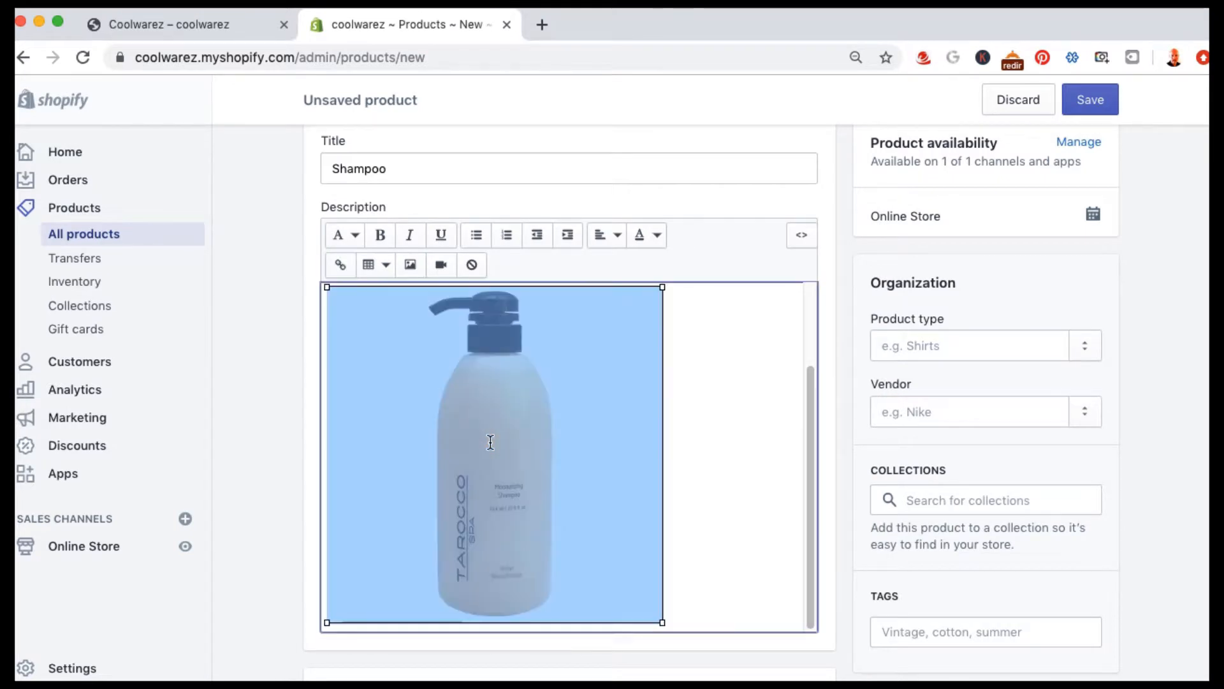
click(490, 442)
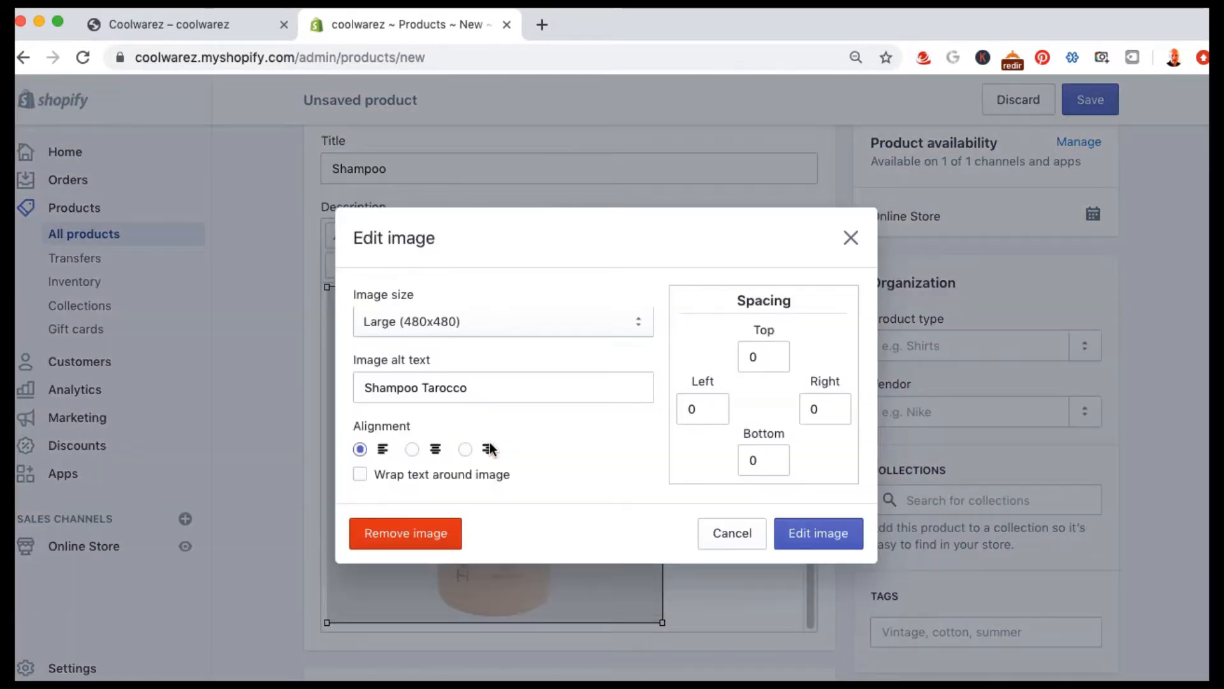
click(453, 328)
click(437, 300)
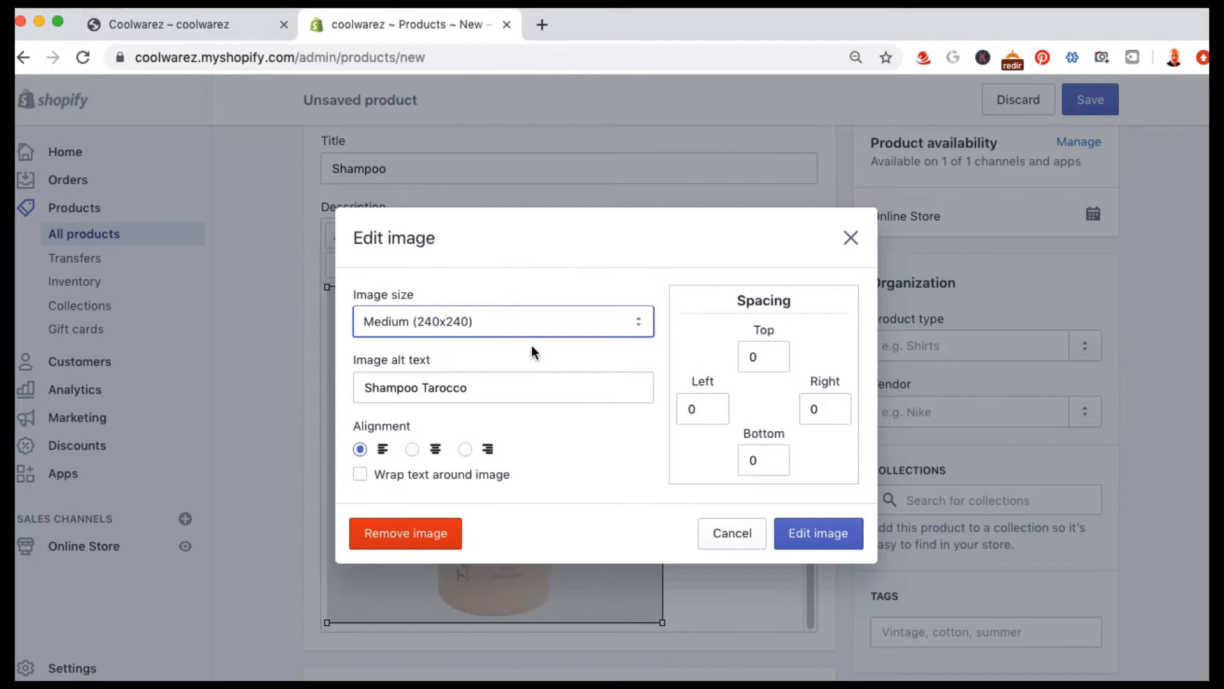
click(819, 536)
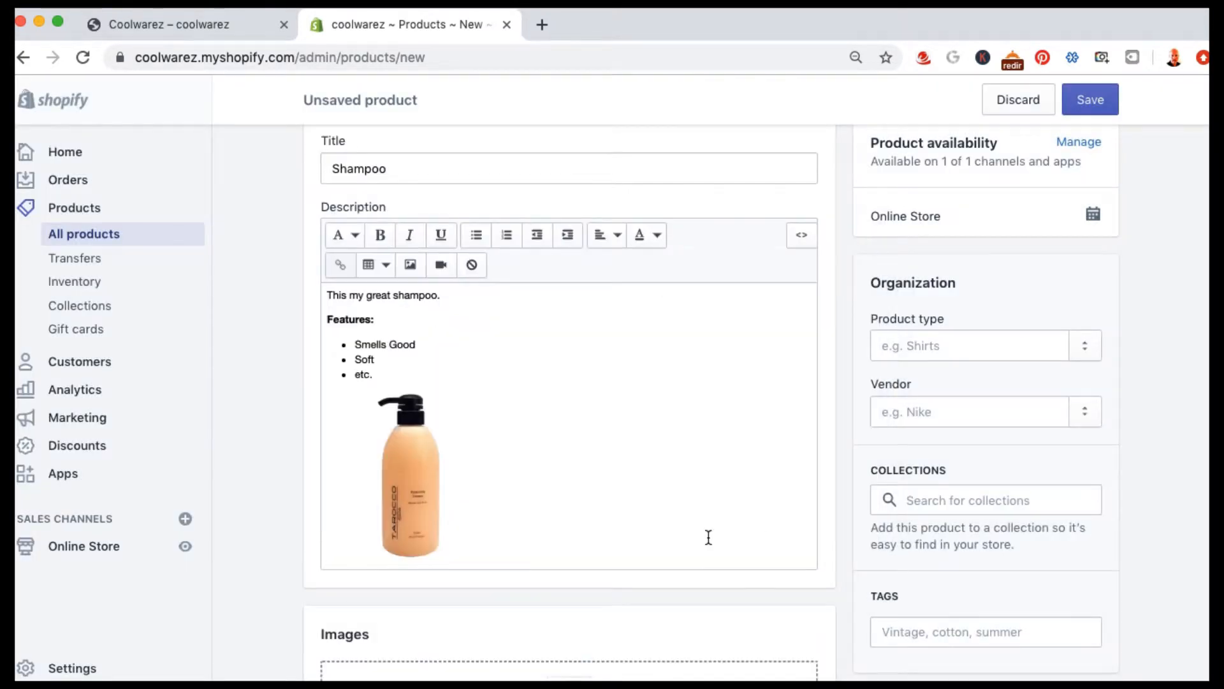
- Change the size of the bottle image in the description to 1024x1024
click(414, 474)
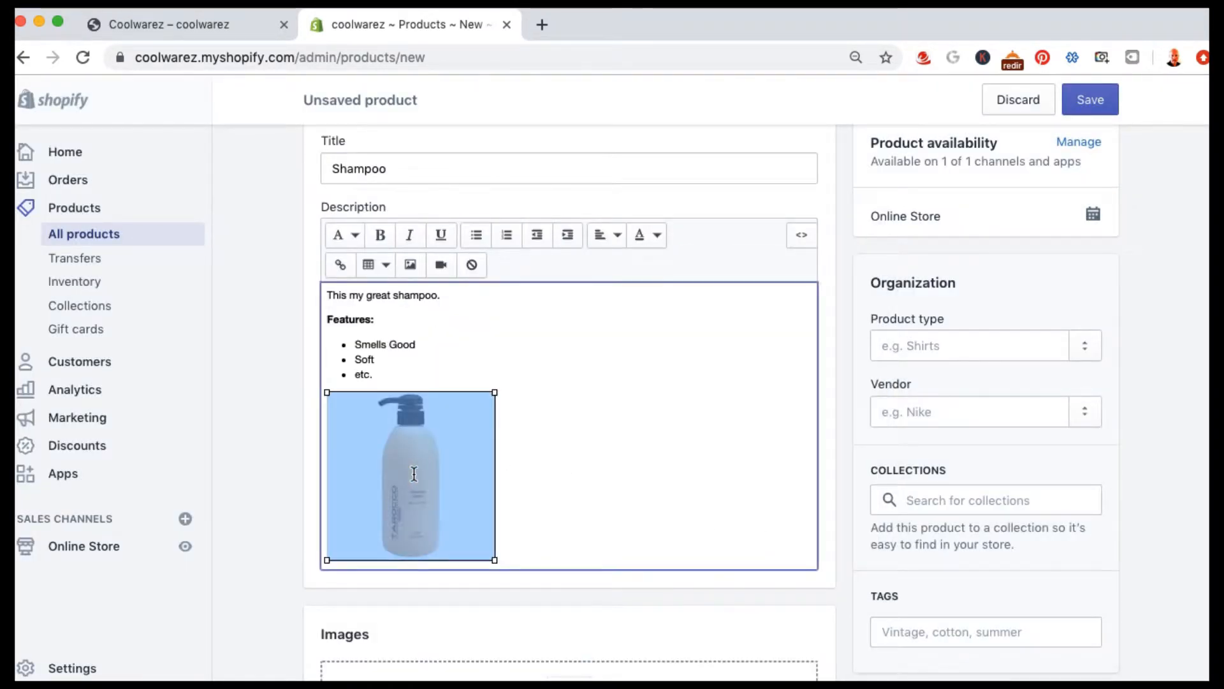
double_click(413, 474)
click(473, 322)
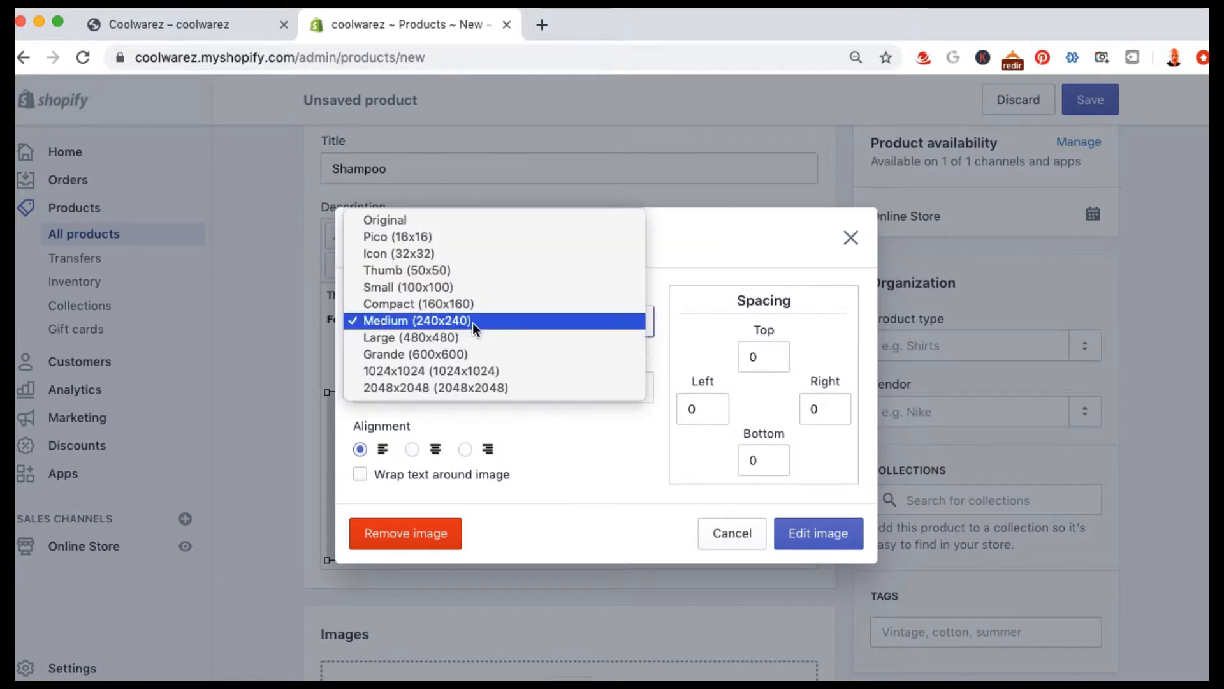
click(469, 371)
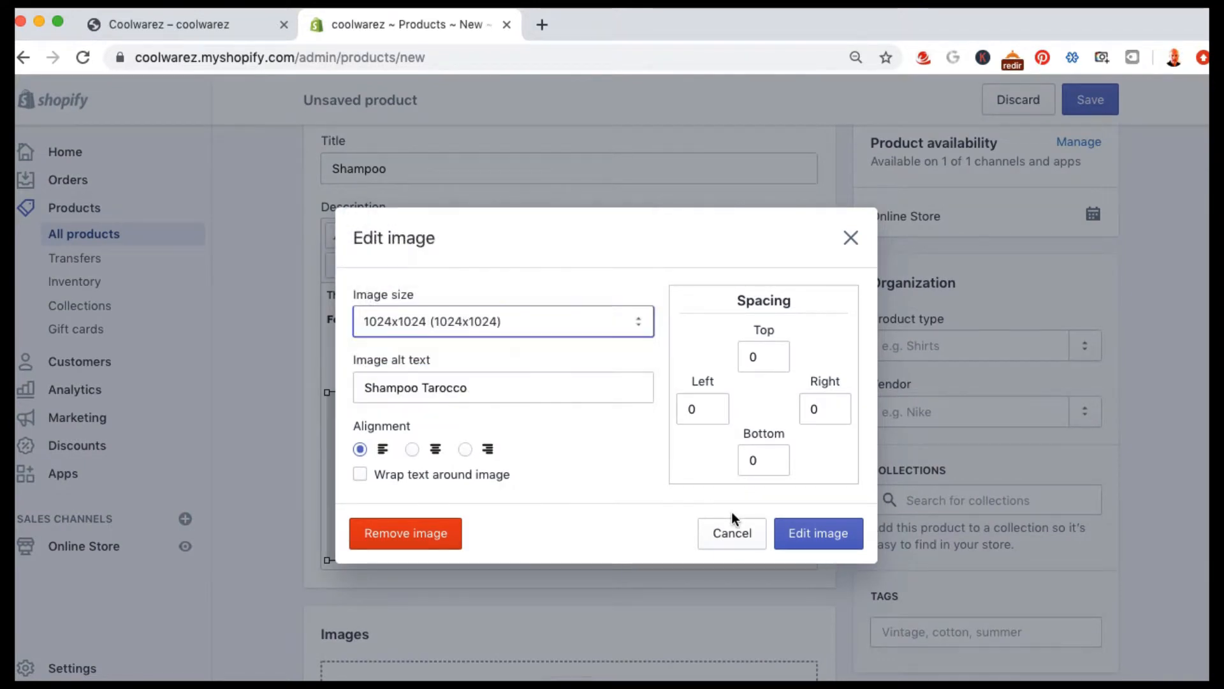
click(792, 533)
- Set the size of the bottle image in the description to Large (480x480)
click(647, 472)
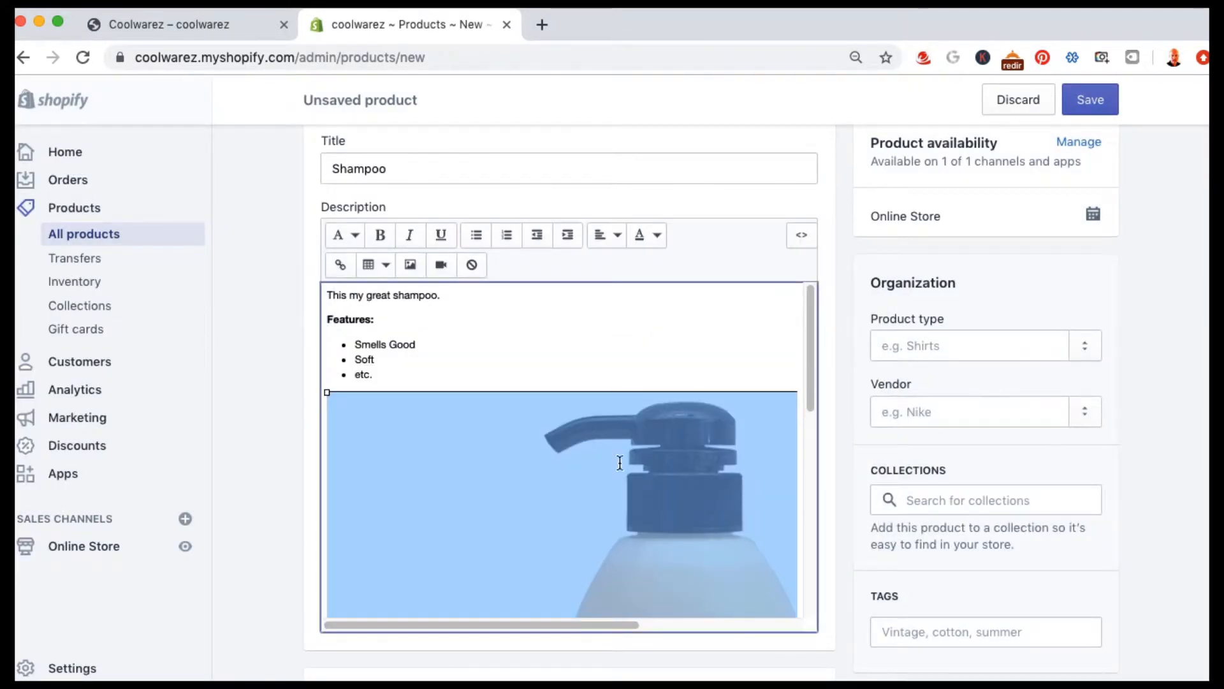
double_click(695, 481)
click(454, 314)
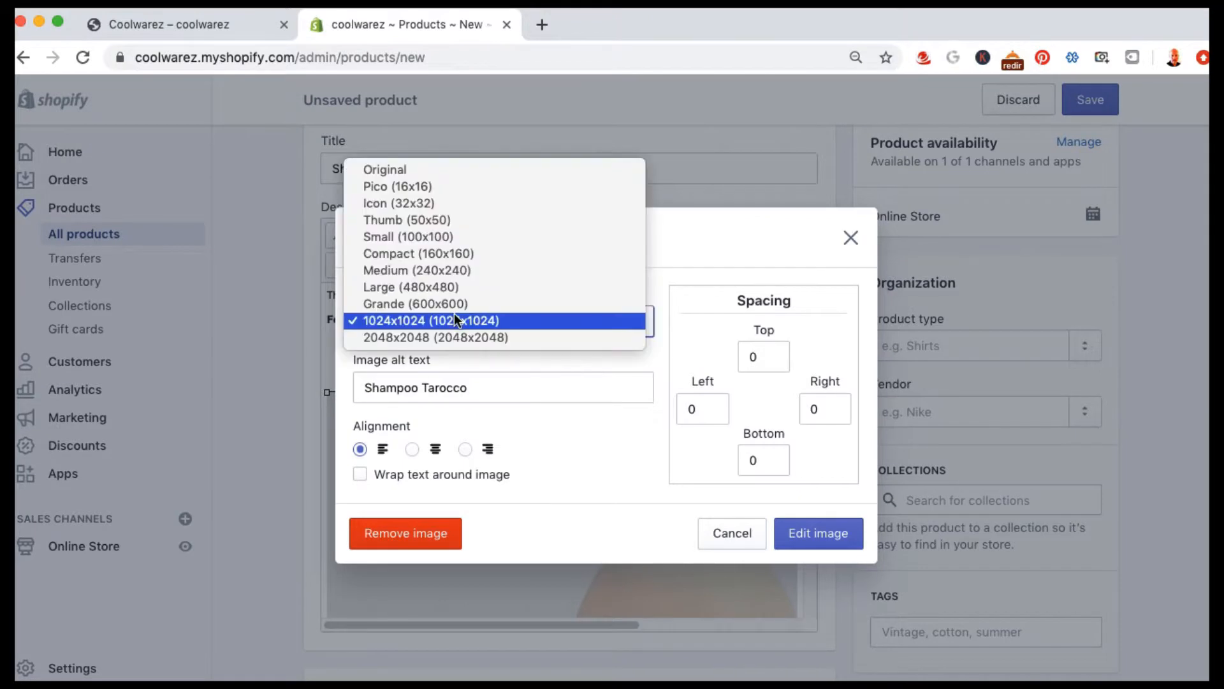
click(431, 271)
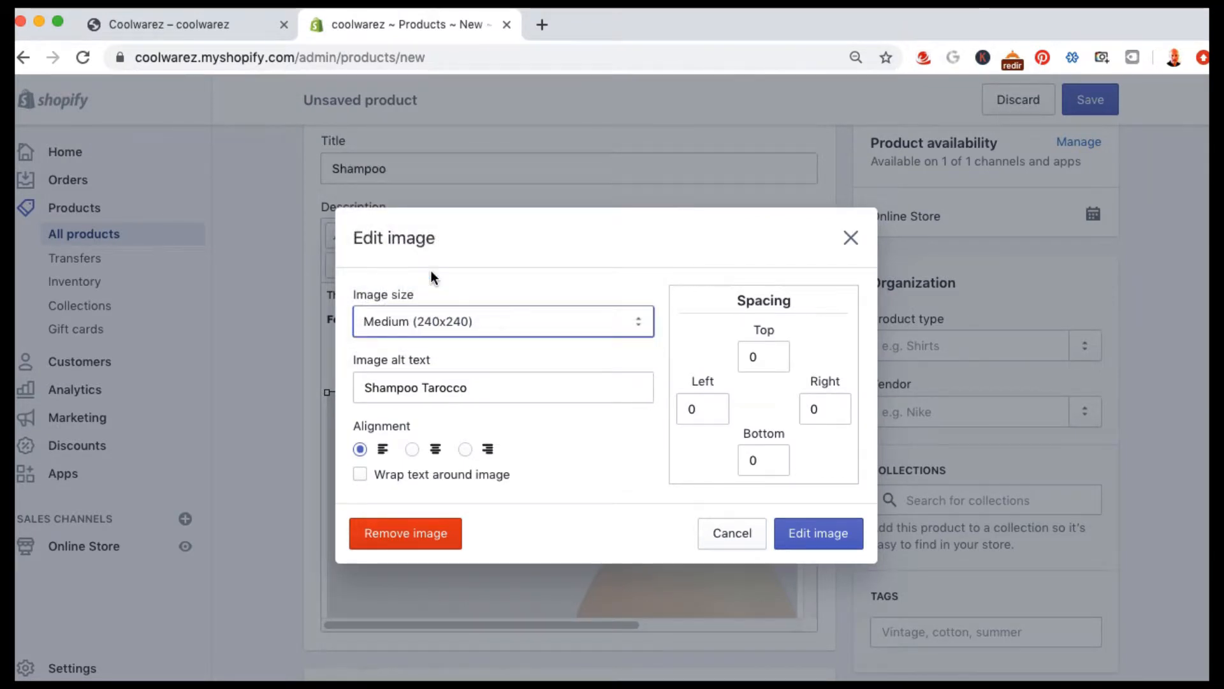
click(454, 315)
click(451, 339)
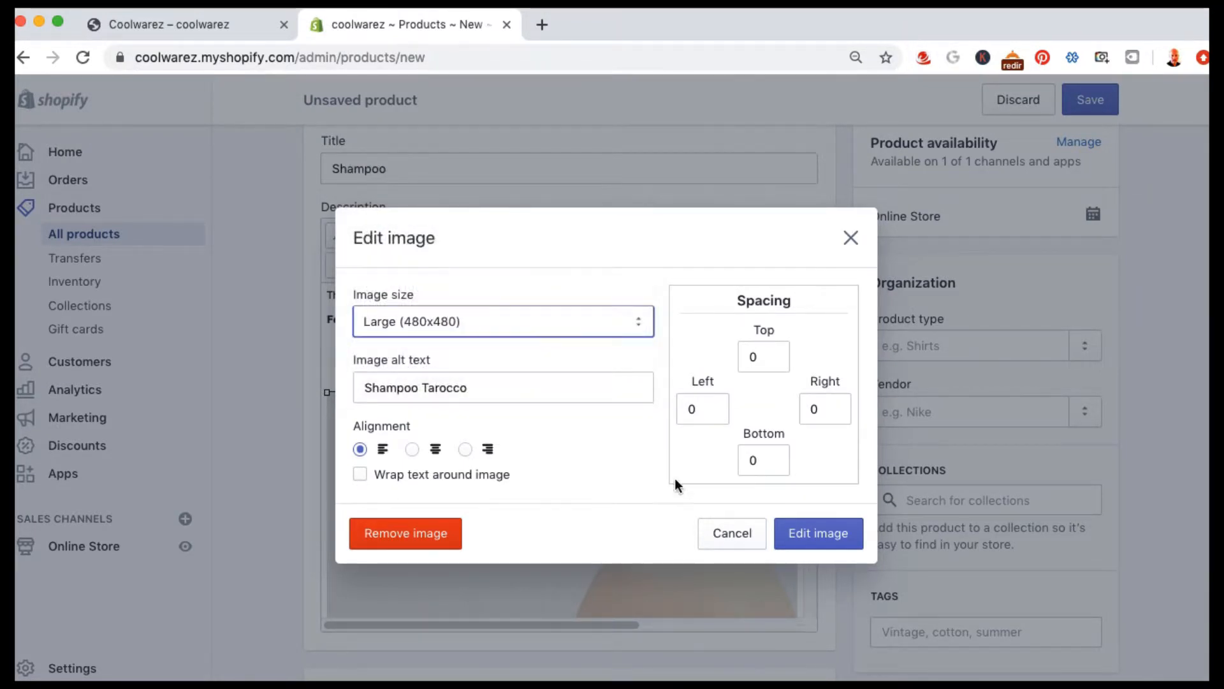
click(813, 542)
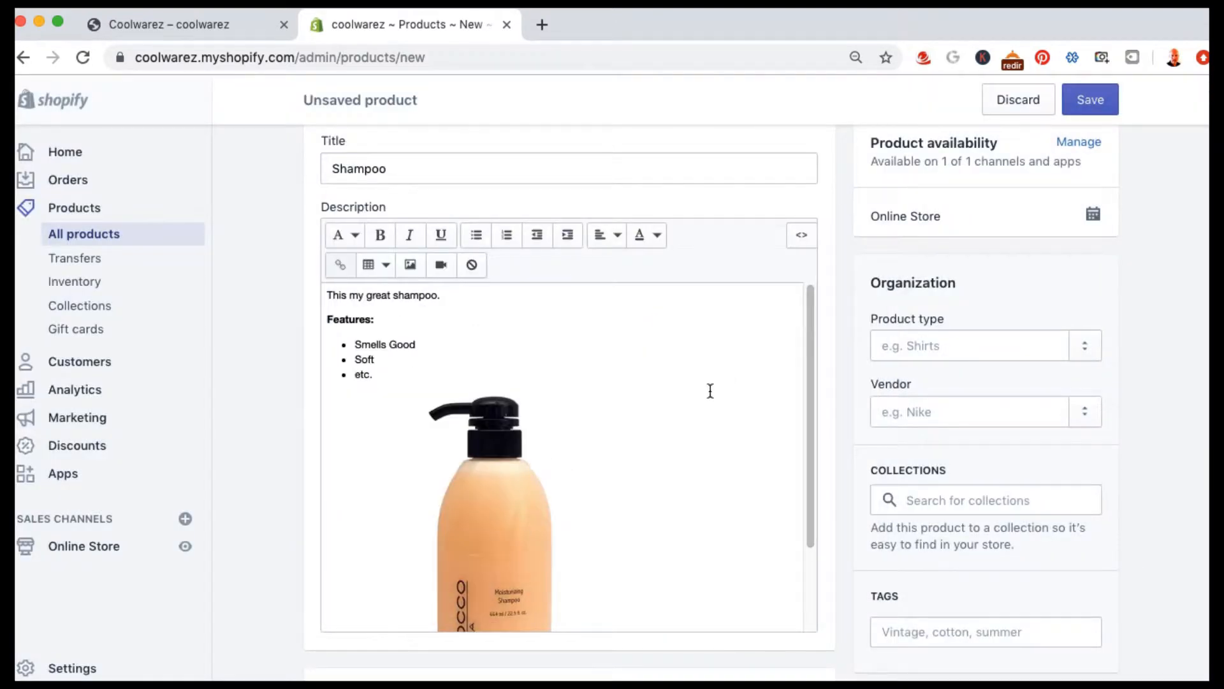
- Add an empty line between the bulleted list and the bottle image, and save the product
click(527, 352)
click(478, 376)
key(Return)
key(Return)
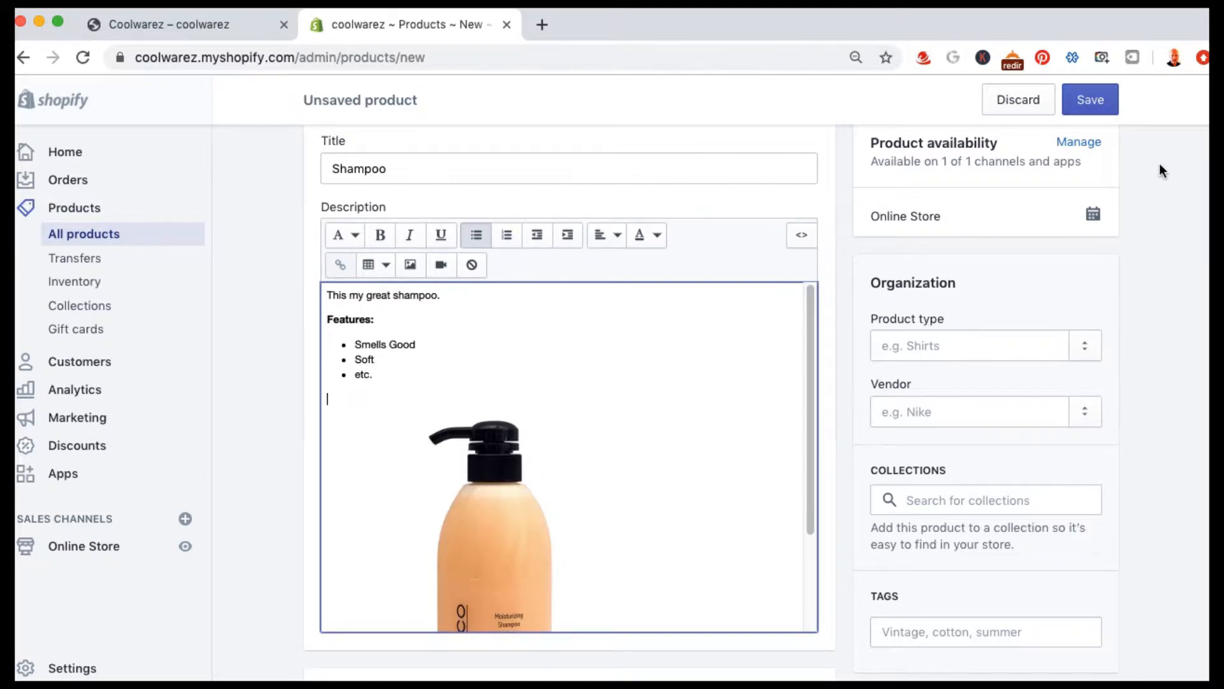
click(1092, 101)
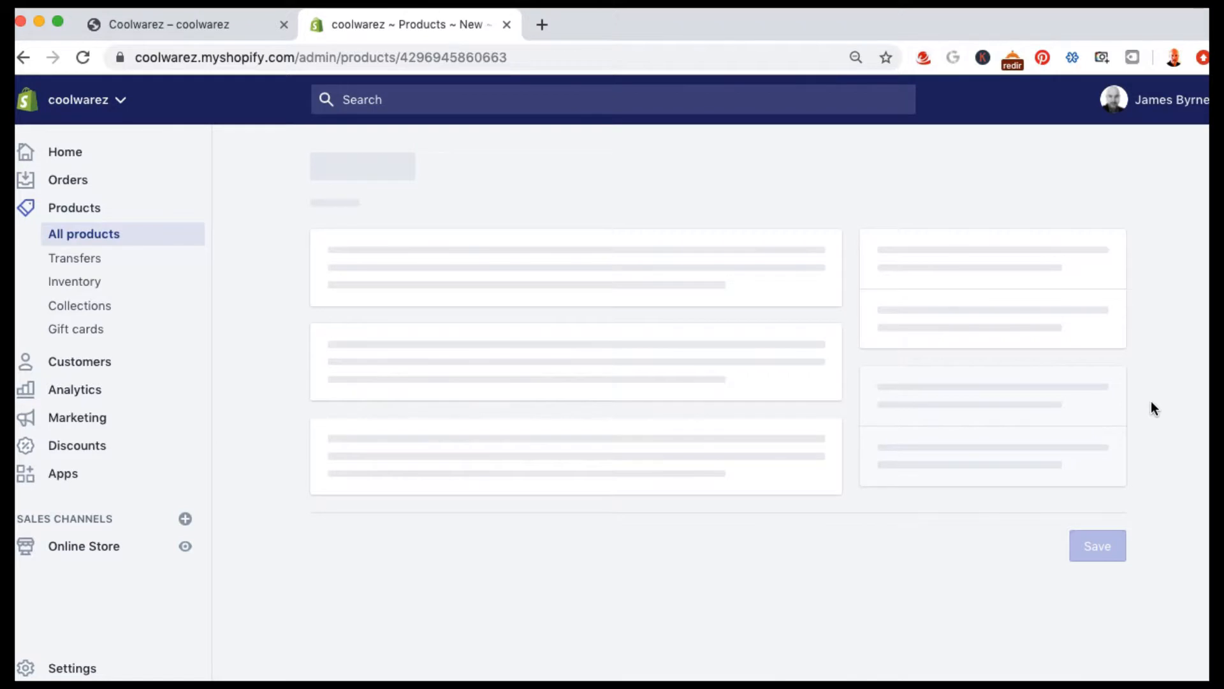
- Add "Shampoo" as a new product type and assign it to the product
scroll(1152, 401, down, 5)
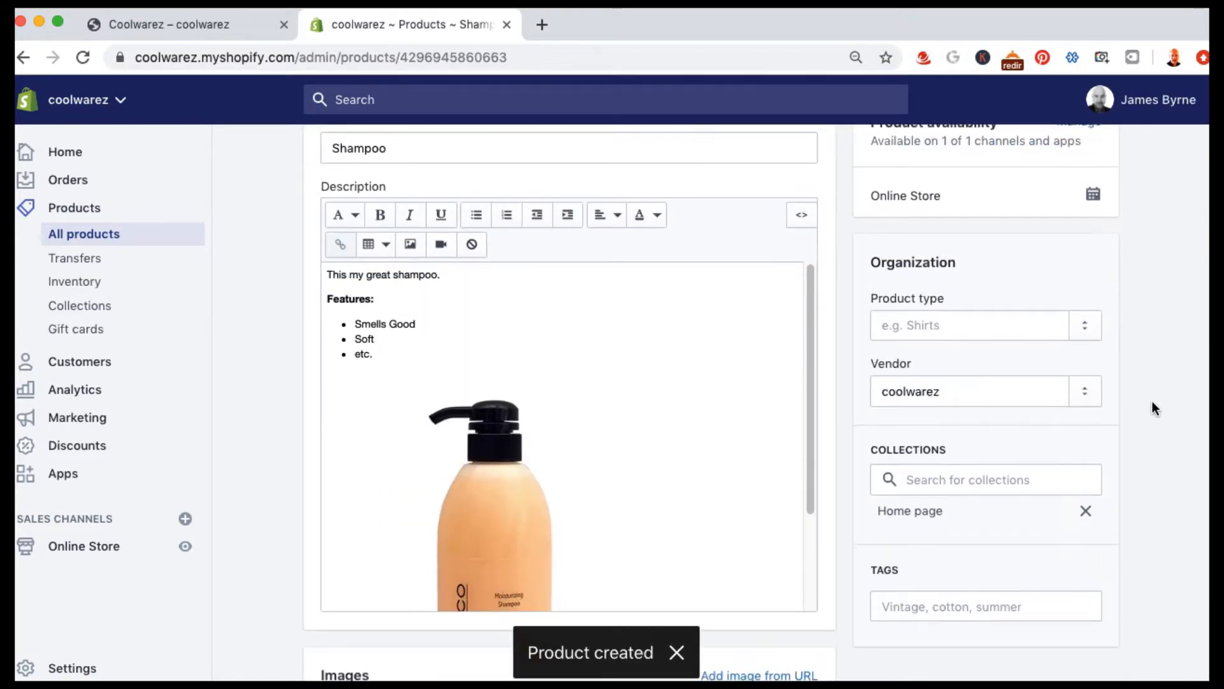
click(900, 281)
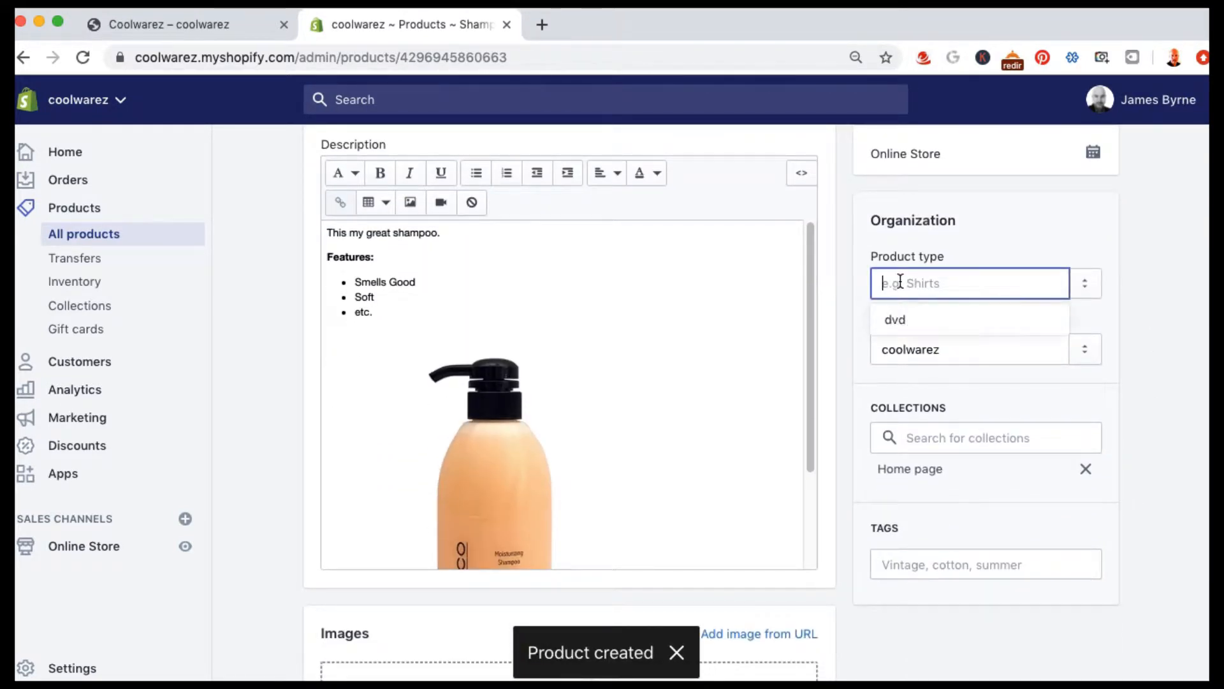
text(Shampoo)
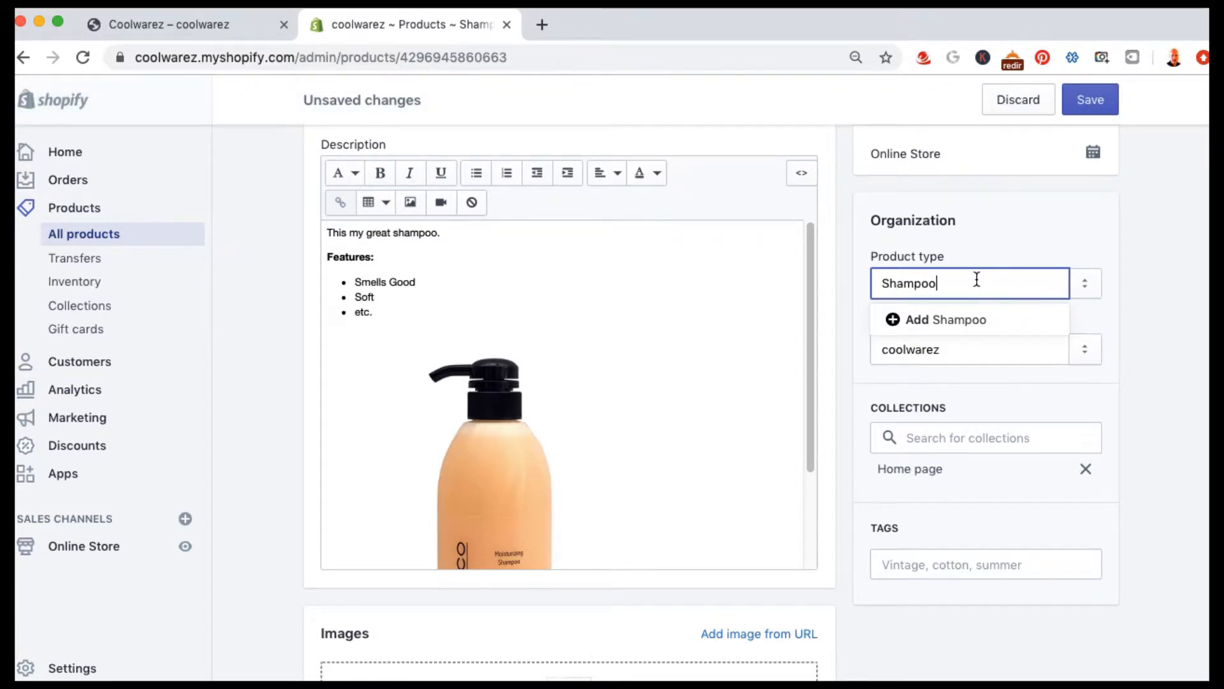
click(969, 319)
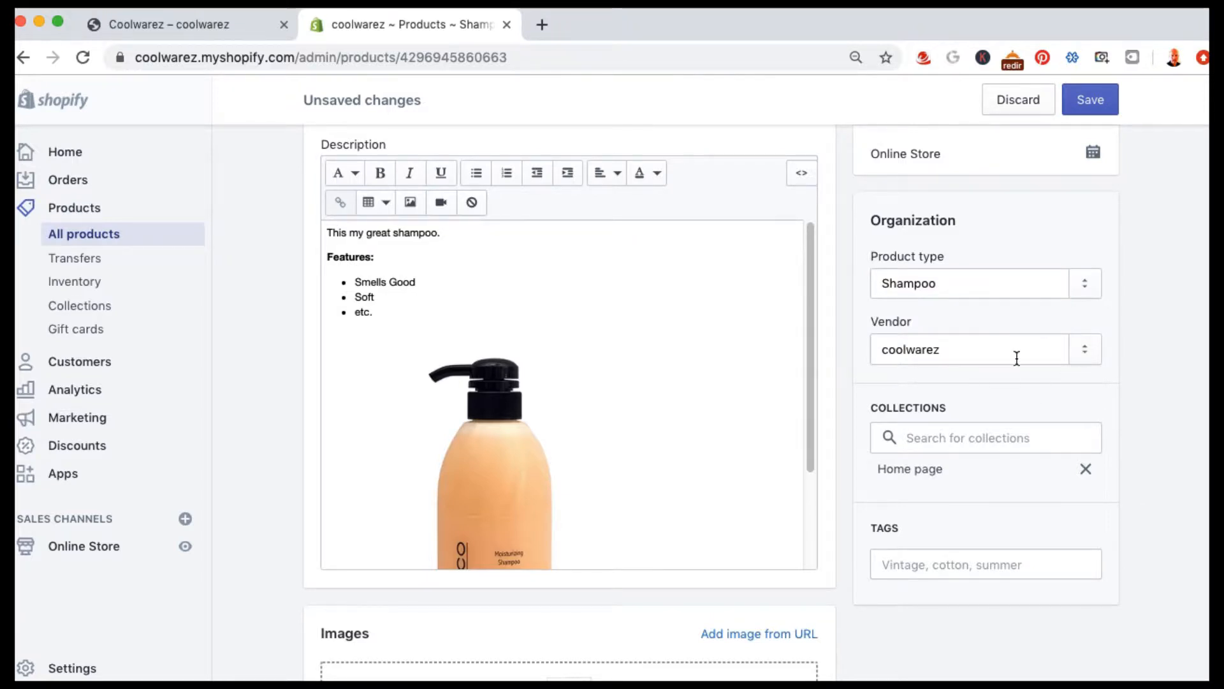
click(1085, 354)
click(1138, 321)
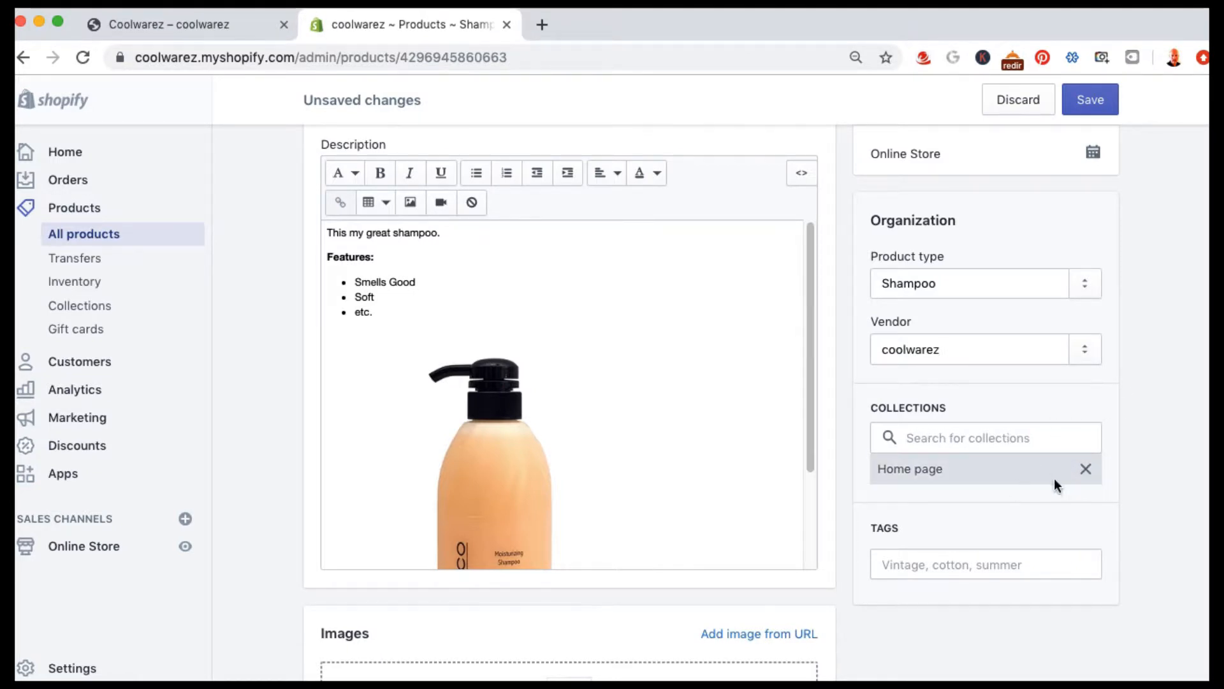
- Remove the product from the Home page collection and add it to the Beauty collection
click(1085, 469)
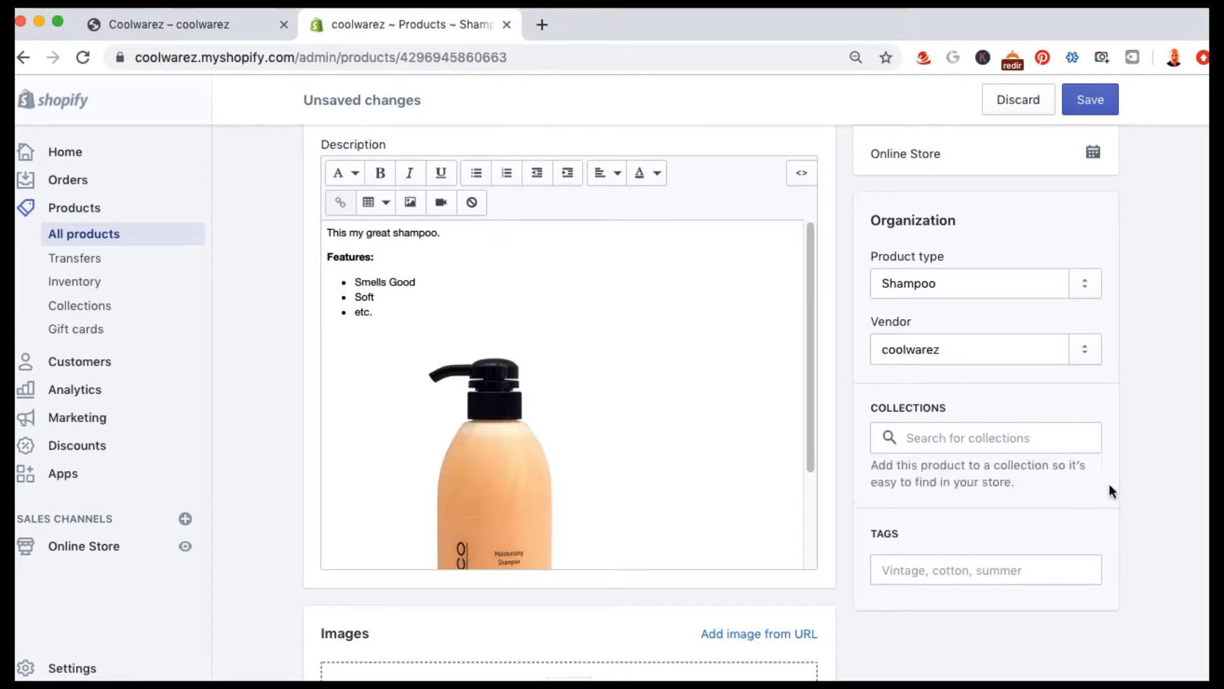
click(944, 439)
click(926, 474)
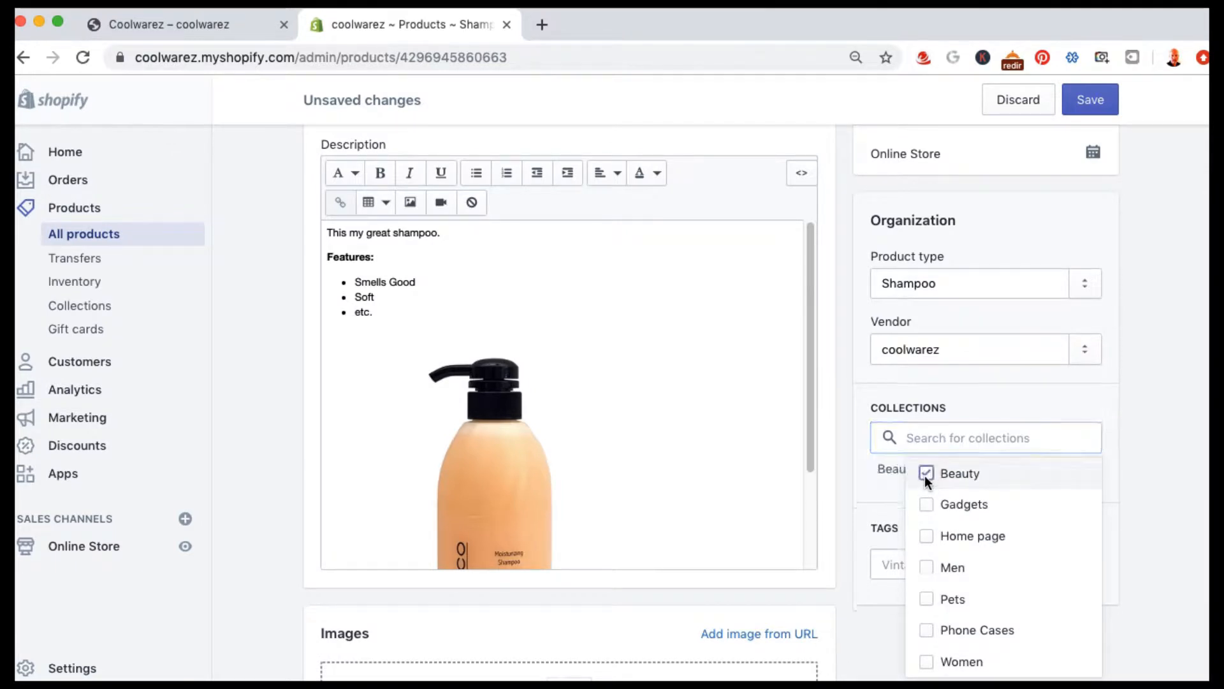
click(950, 477)
click(926, 474)
click(1152, 454)
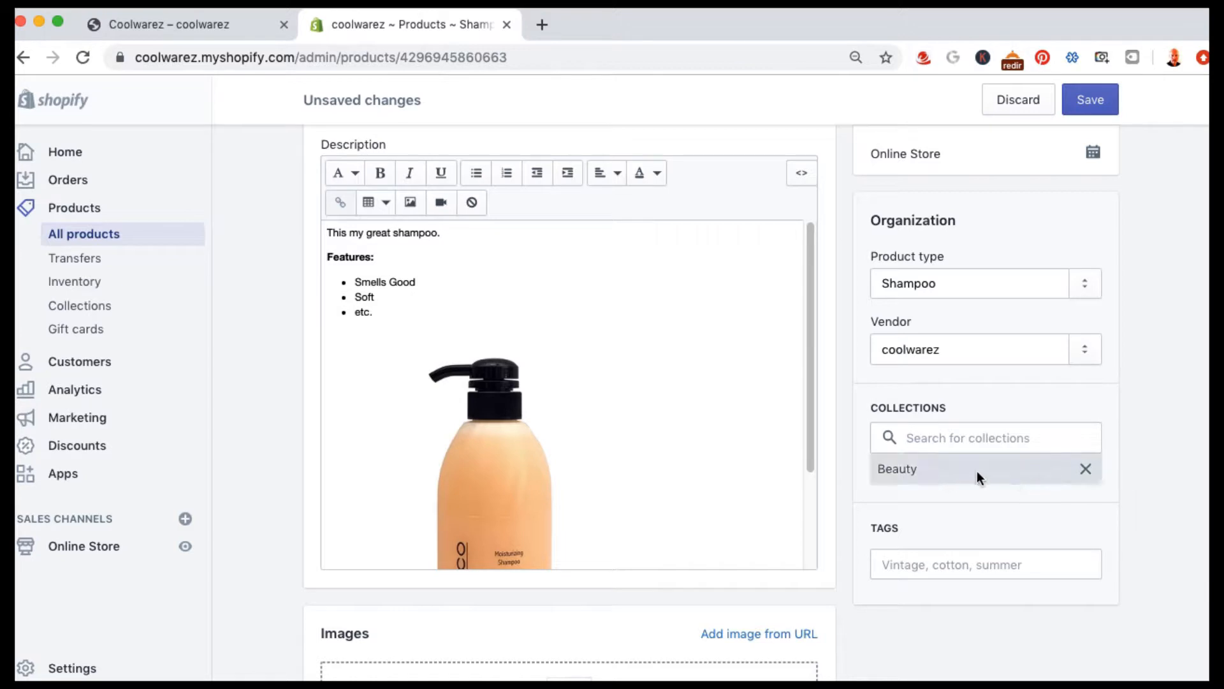
- Add the product to the Men collection as well, leaving Gadgets unselected
scroll(1000, 458, down, 3)
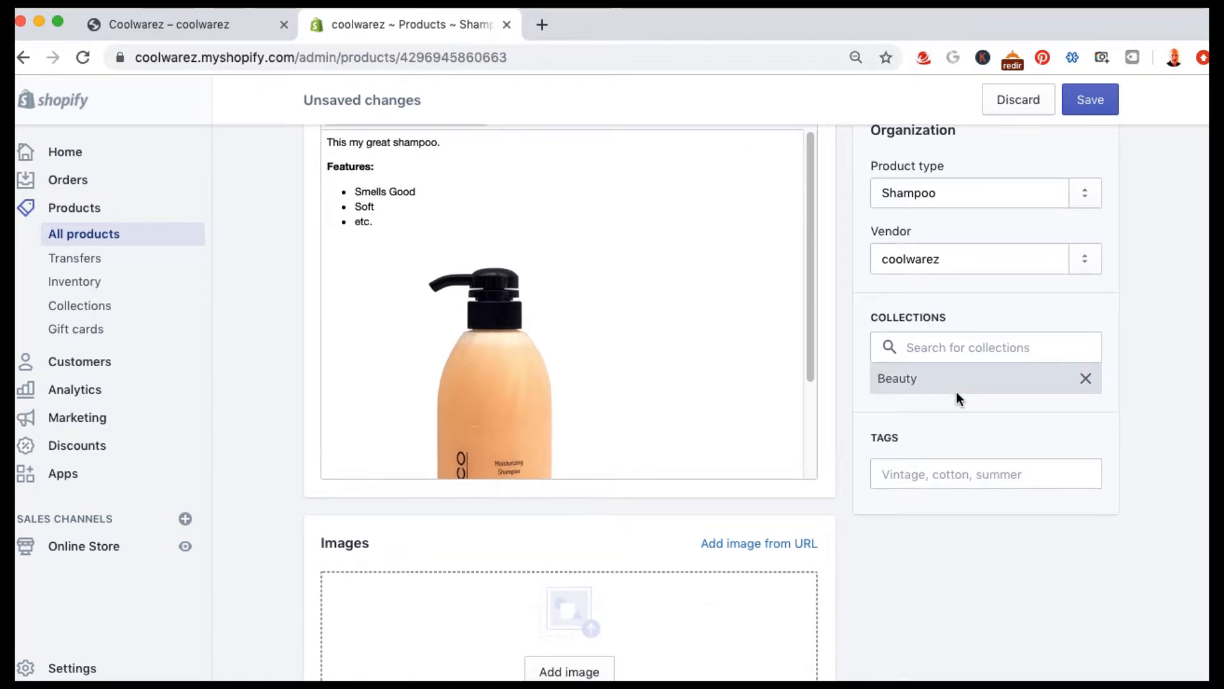
click(936, 350)
click(927, 414)
click(926, 476)
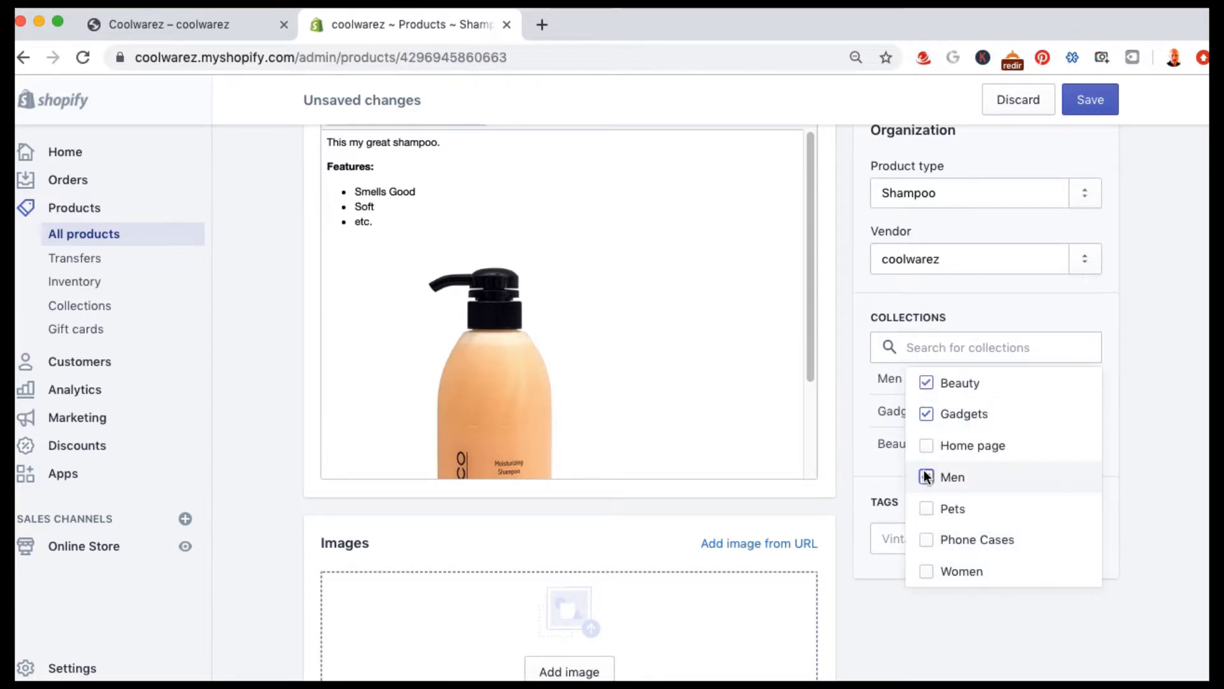
click(926, 413)
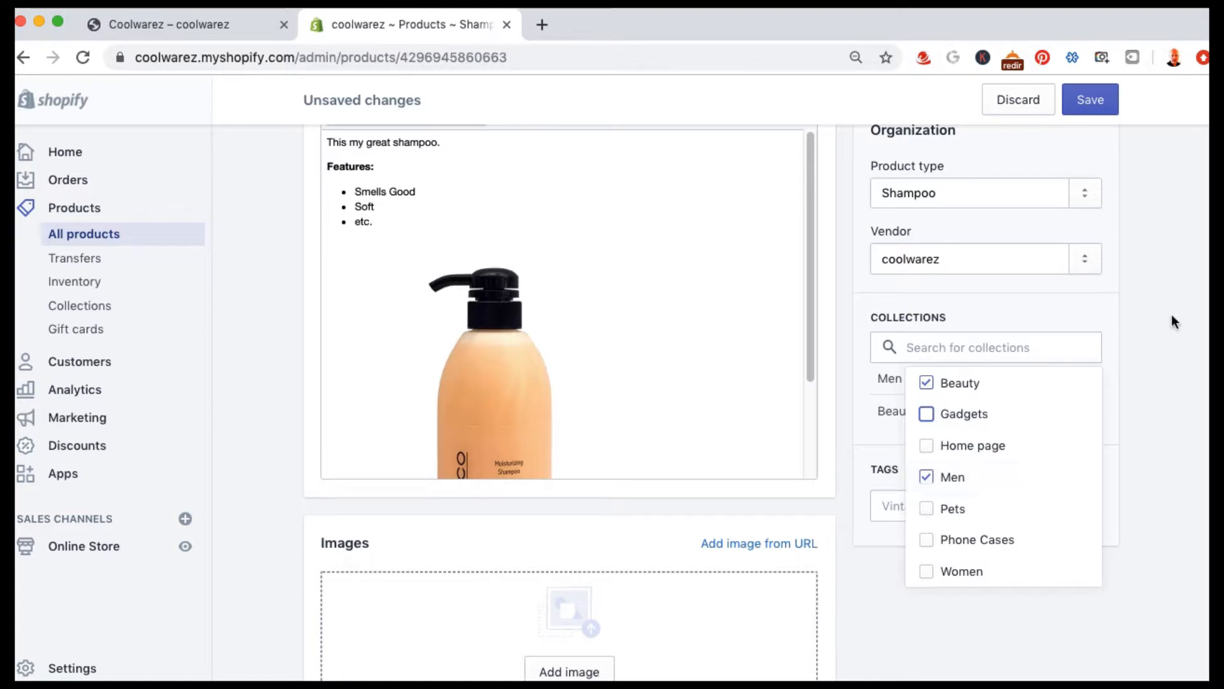
click(1165, 357)
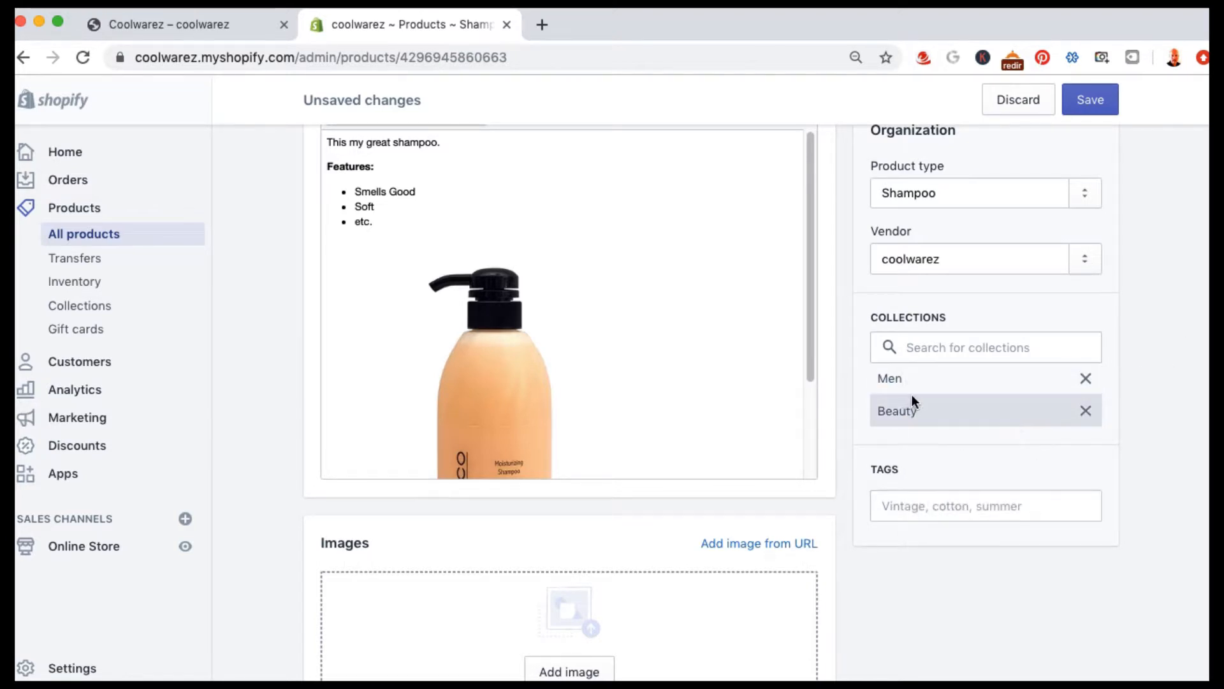
- Add the tags "shampoo", "beauty shamoo" and "mens shampoo" to the product
click(914, 510)
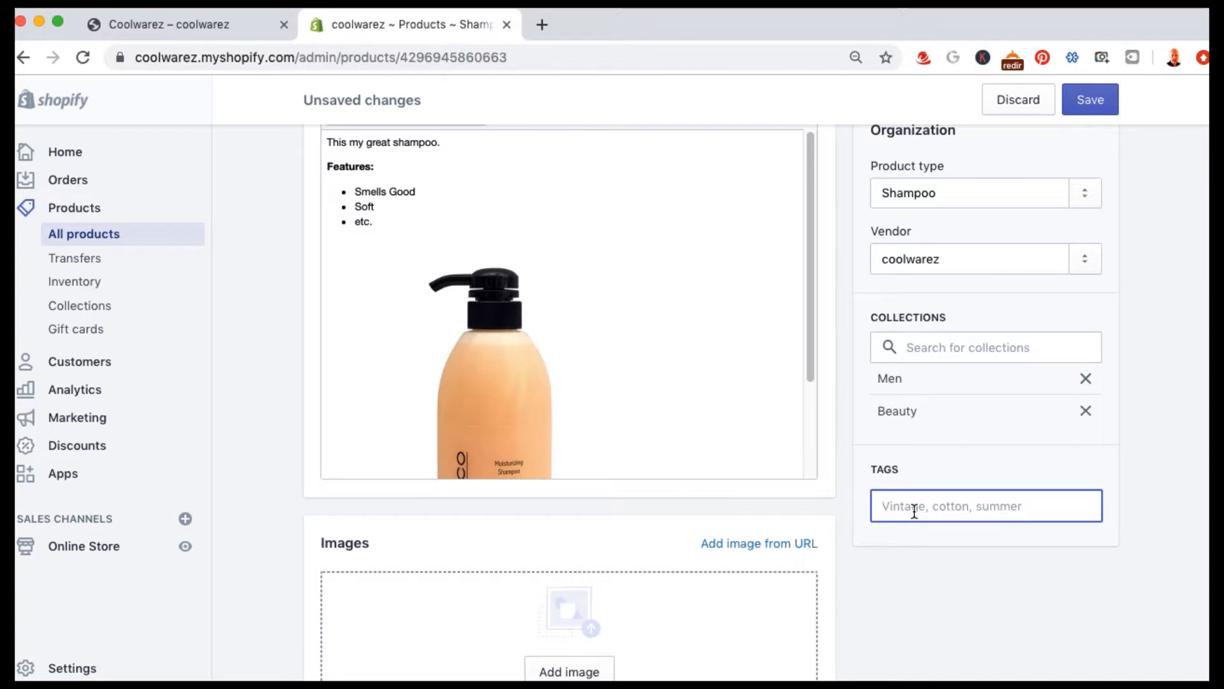
text(shampoo)
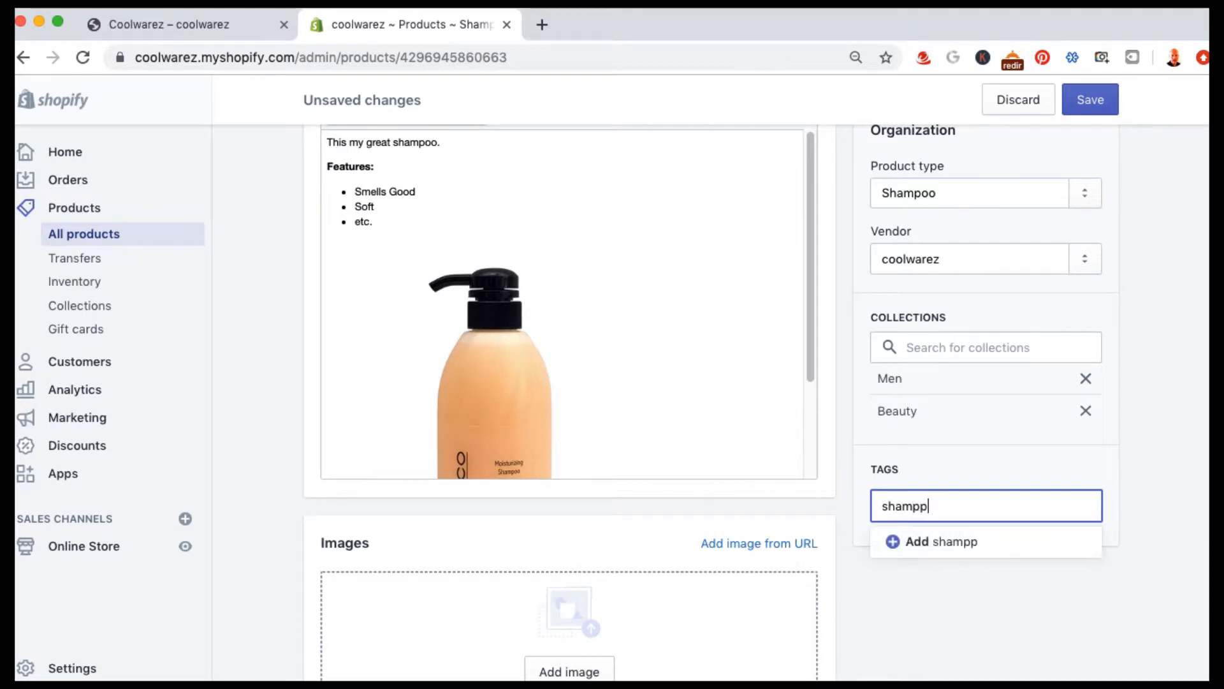
key(Return)
text(be)
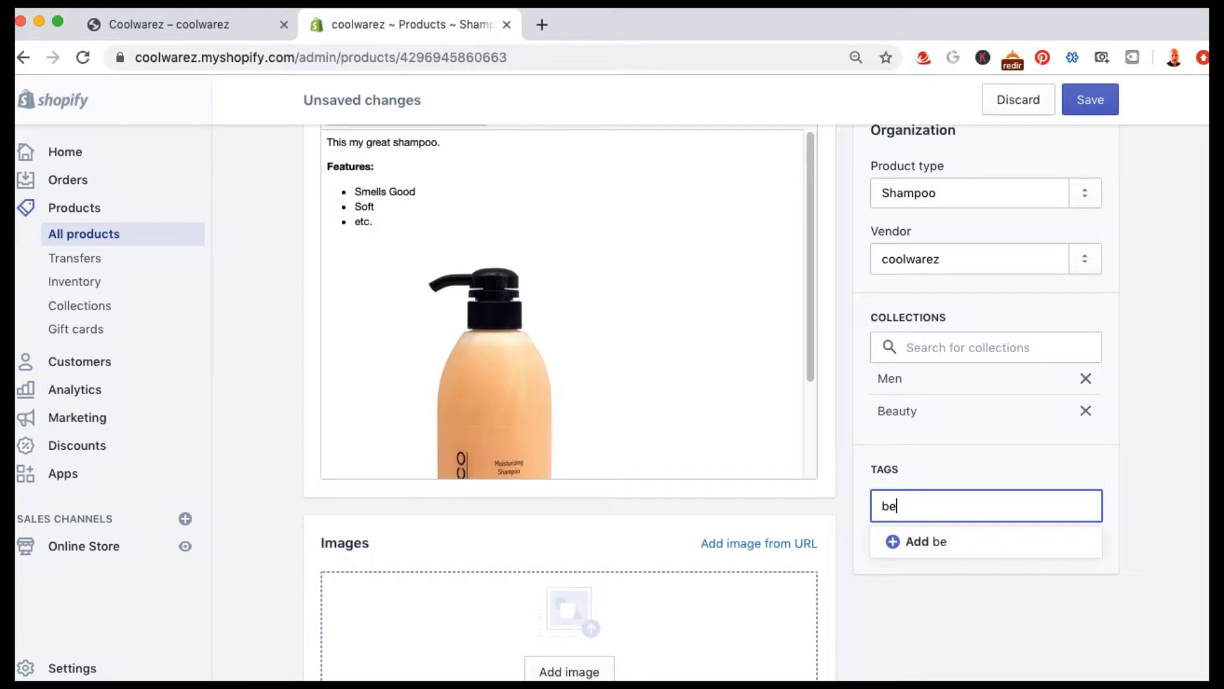
text(auty shampp)
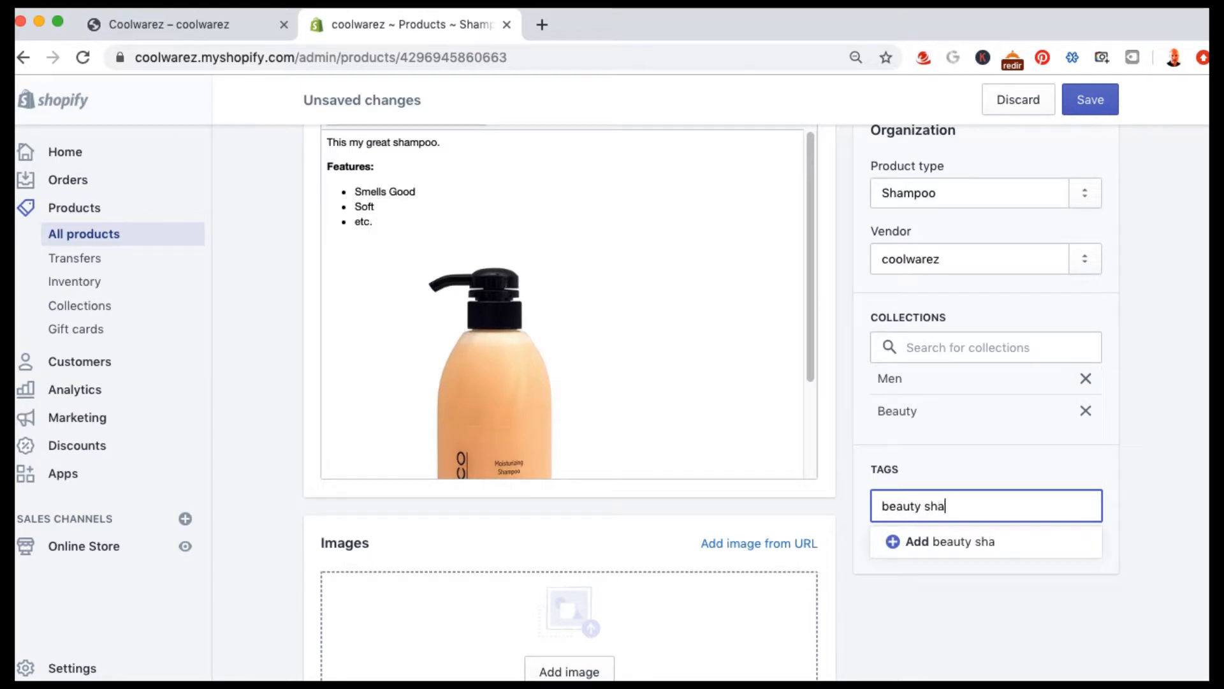
key(BackSpace)
key(BackSpace)
text(po)
key(Return)
text(mens shampp)
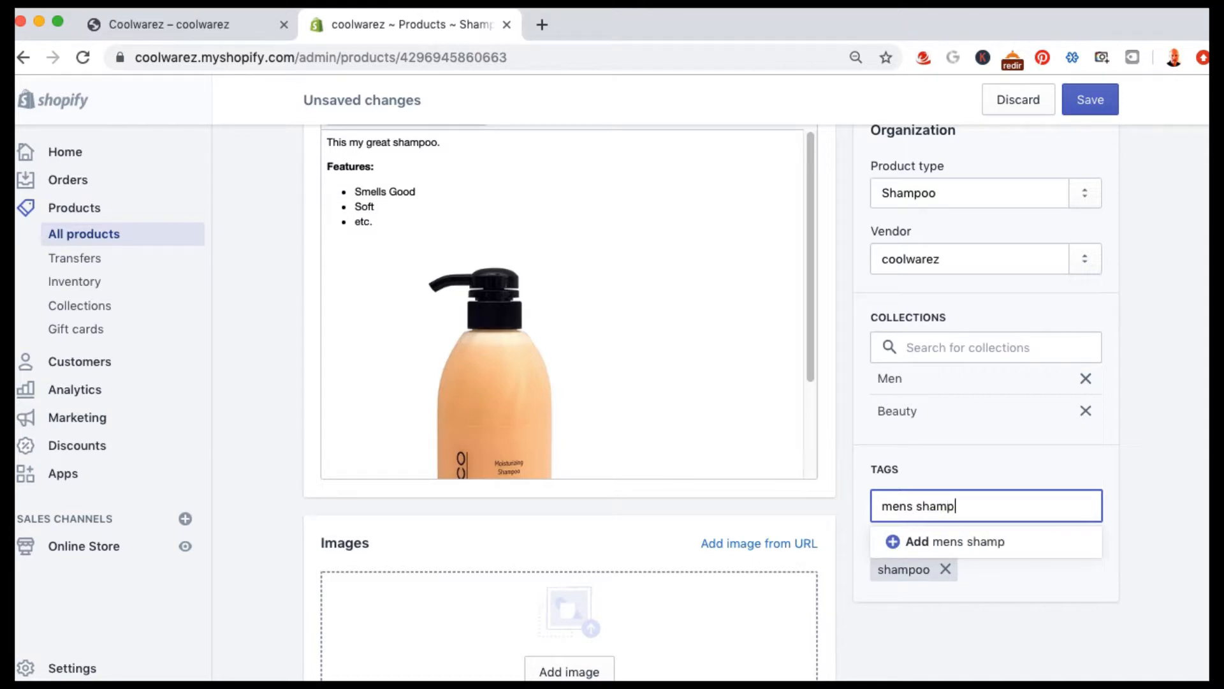
key(BackSpace)
text(oo)
key(Return)
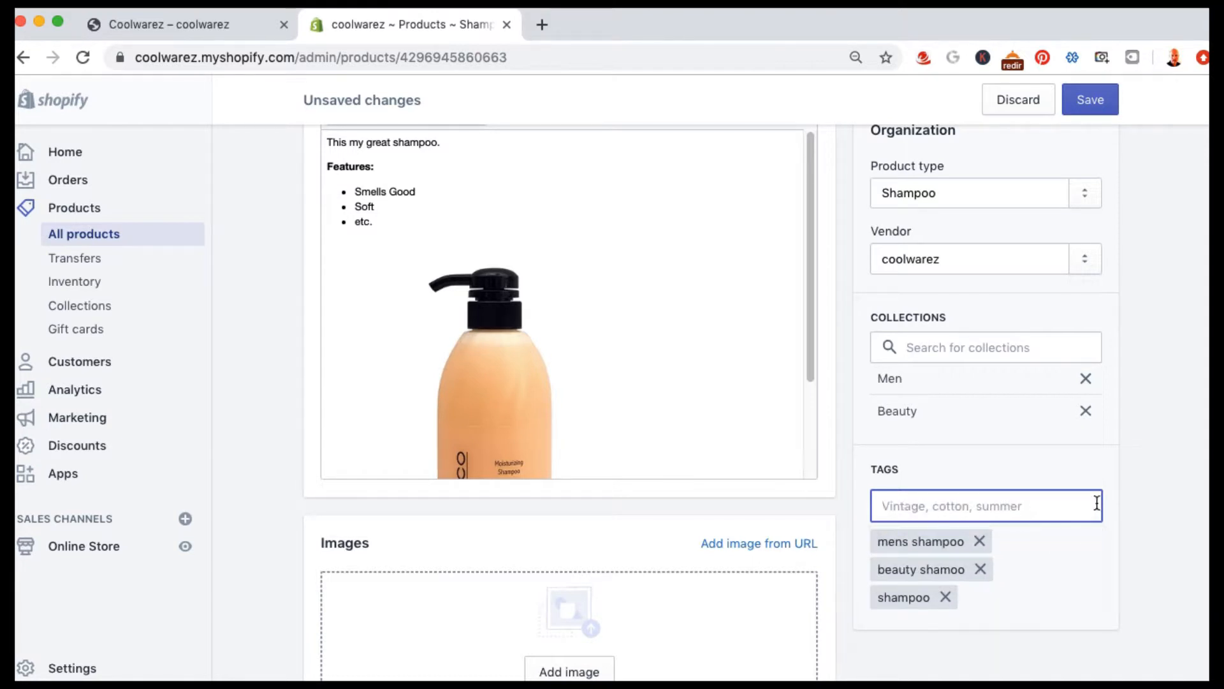
- Upload Tar_45ml_Shampoo.jpg and Tar_253ml_Shampoo.jpg as product images and place the 253 ml bottle image first
scroll(1161, 431, down, 5)
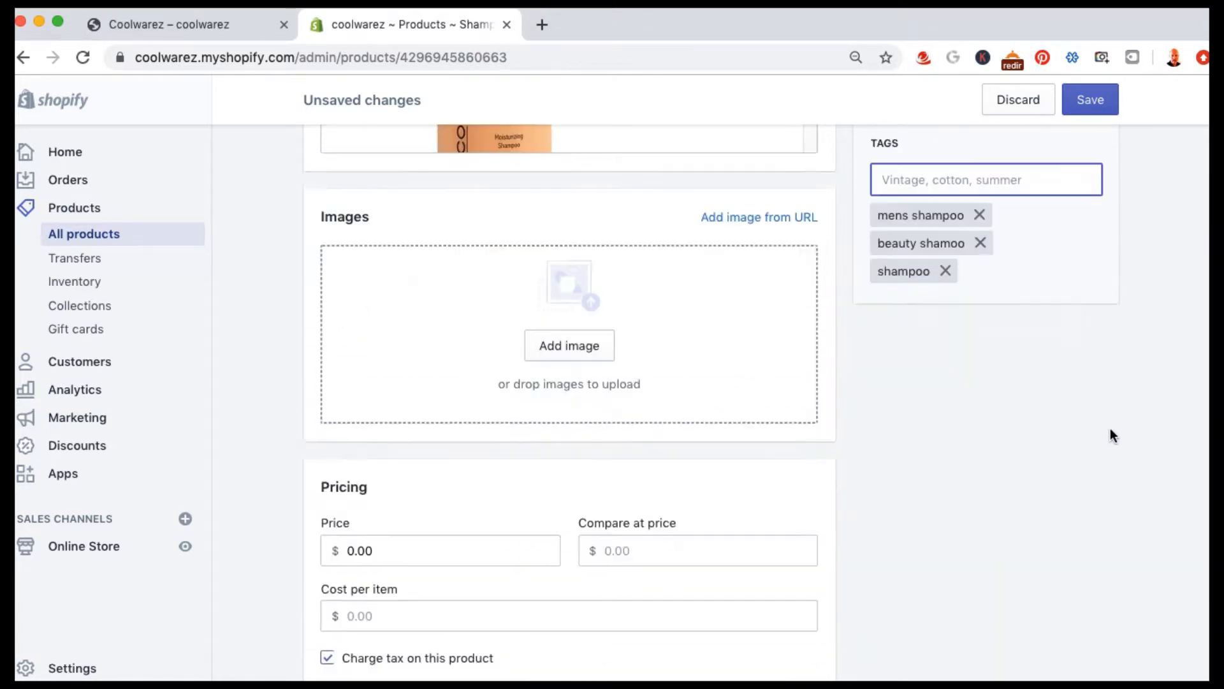
click(574, 342)
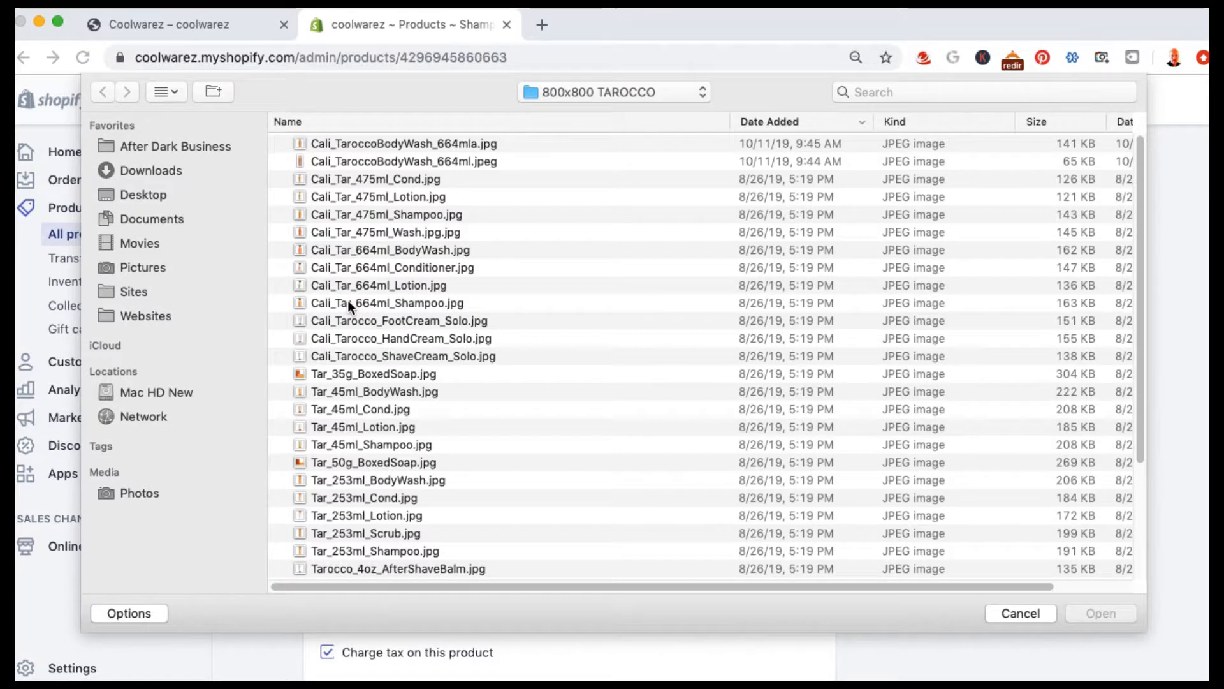
click(373, 443)
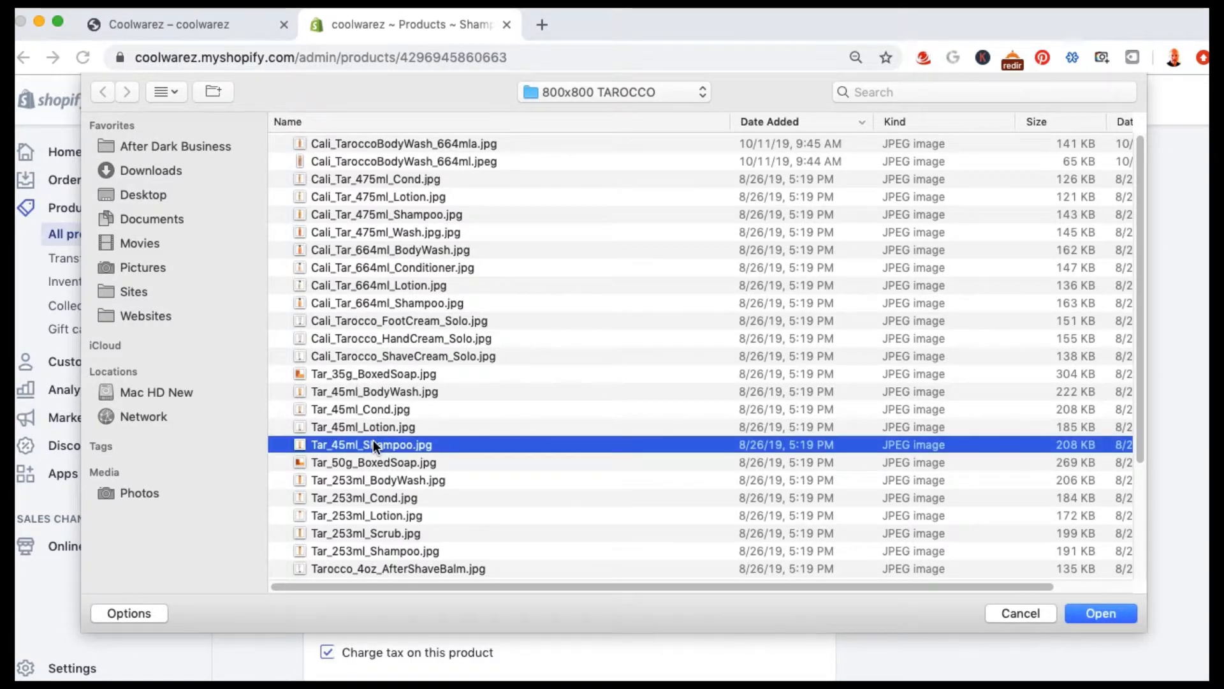
super+click(367, 547)
click(1110, 611)
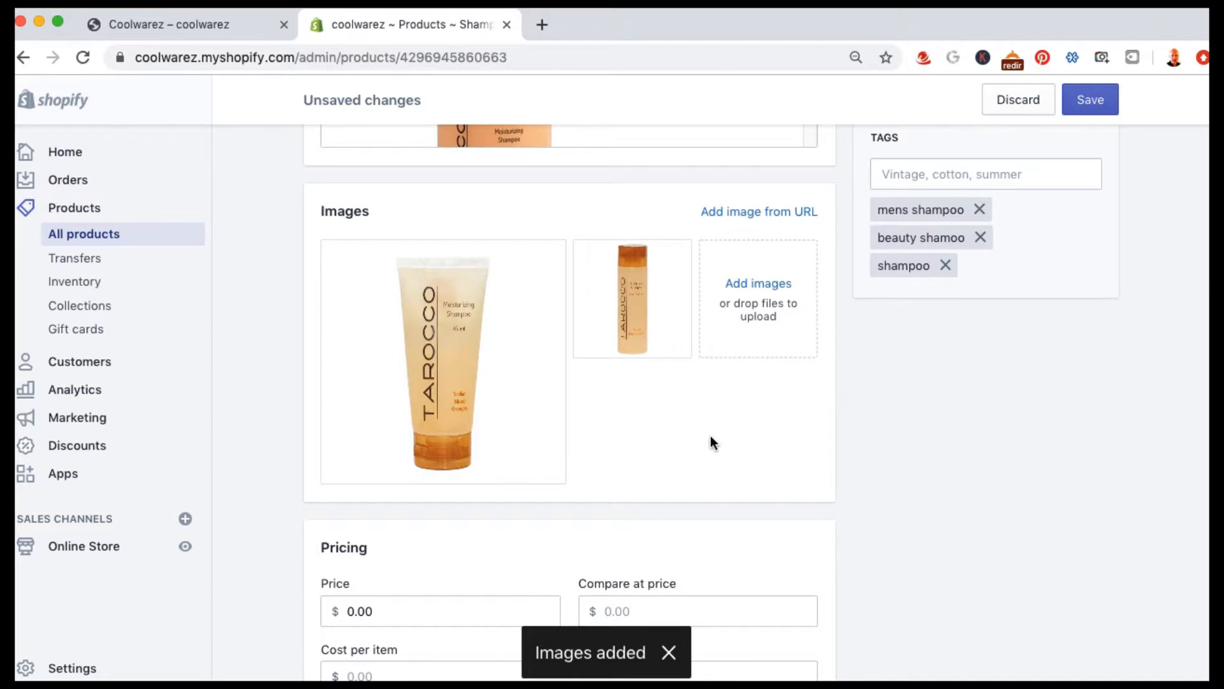
drag(450, 373, 637, 316)
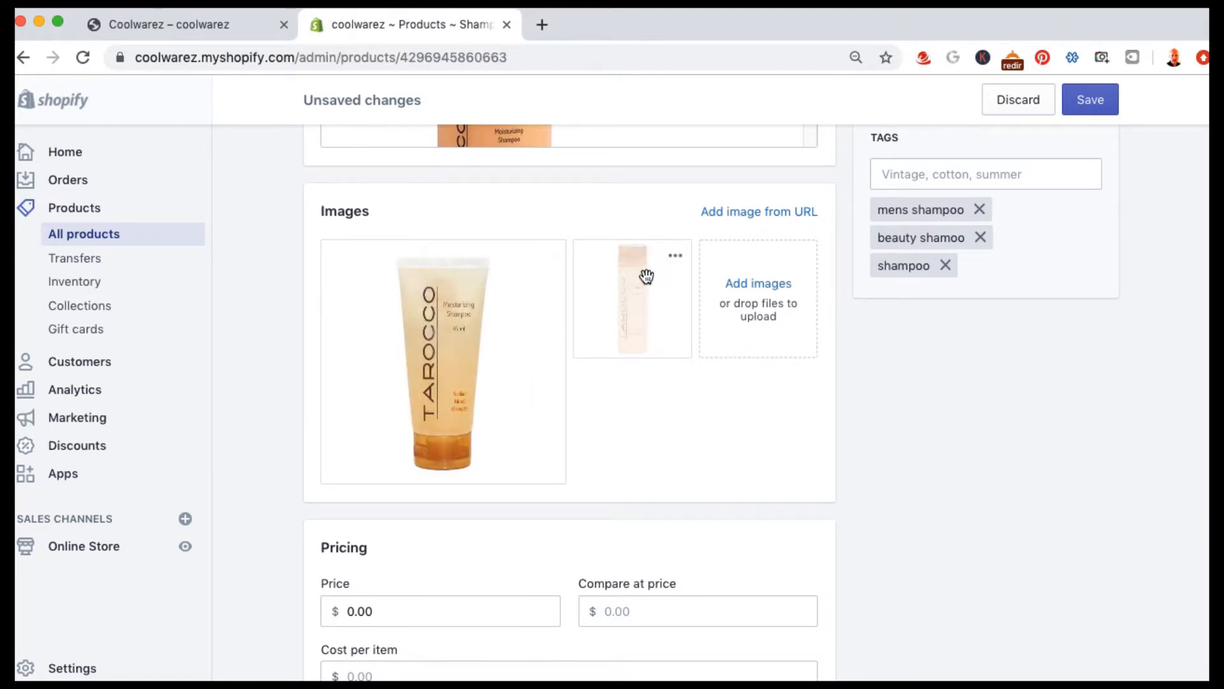
drag(652, 267, 369, 264)
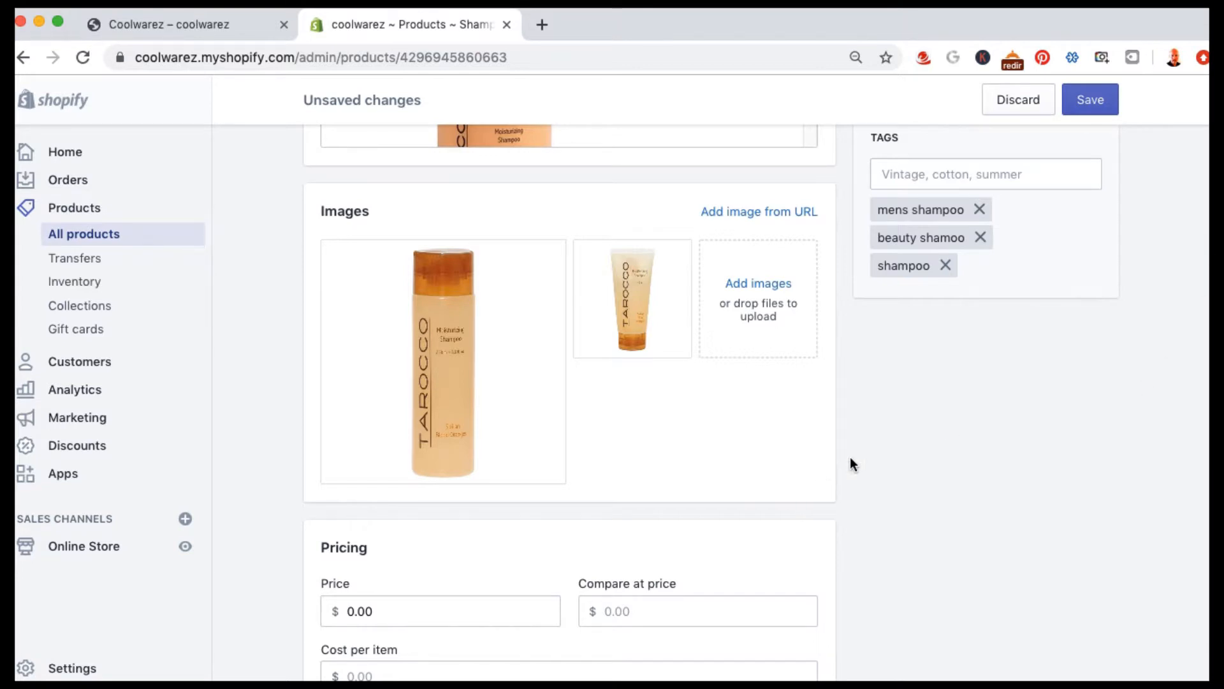
- Set the product's price to $29.95 and its compare-at price to $49.95
scroll(850, 457, down, 4)
click(387, 364)
drag(399, 363, 317, 359)
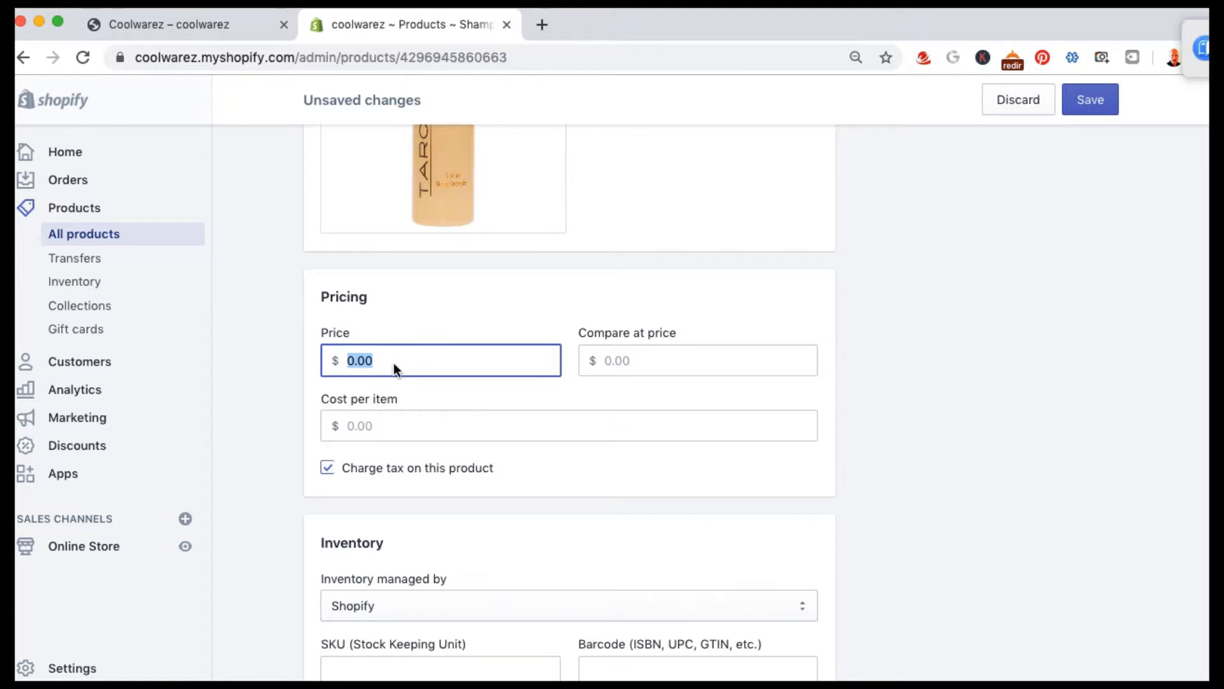
text(29.95)
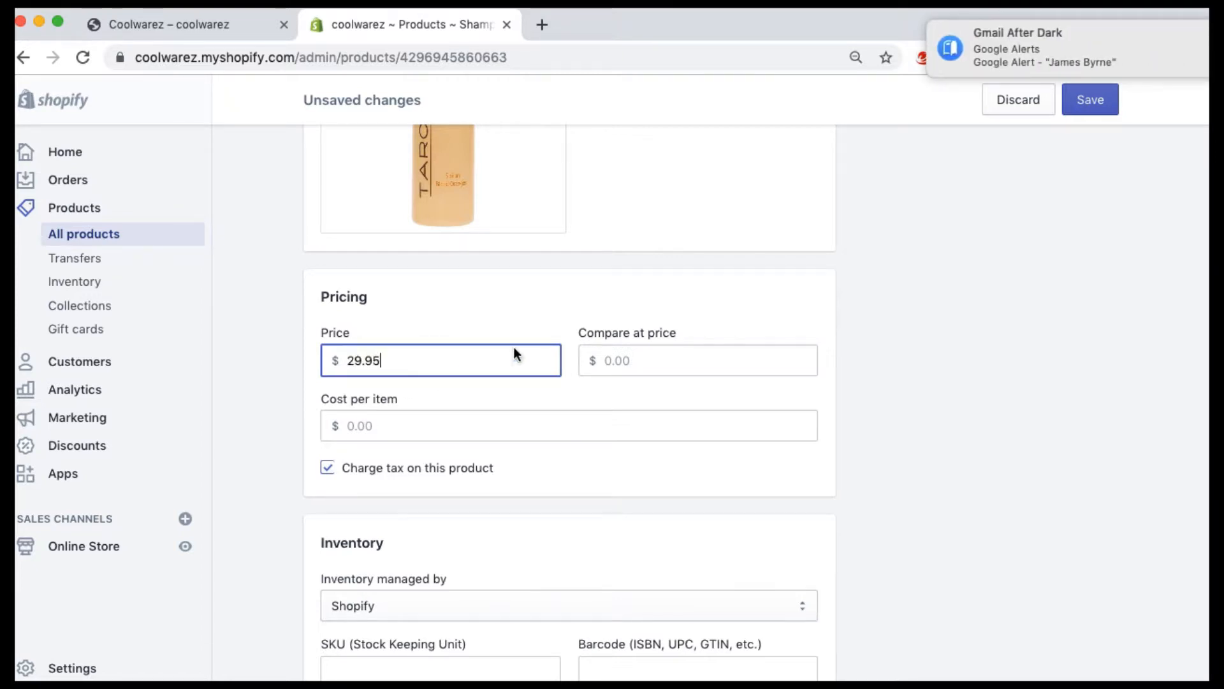
click(652, 356)
text(49.95)
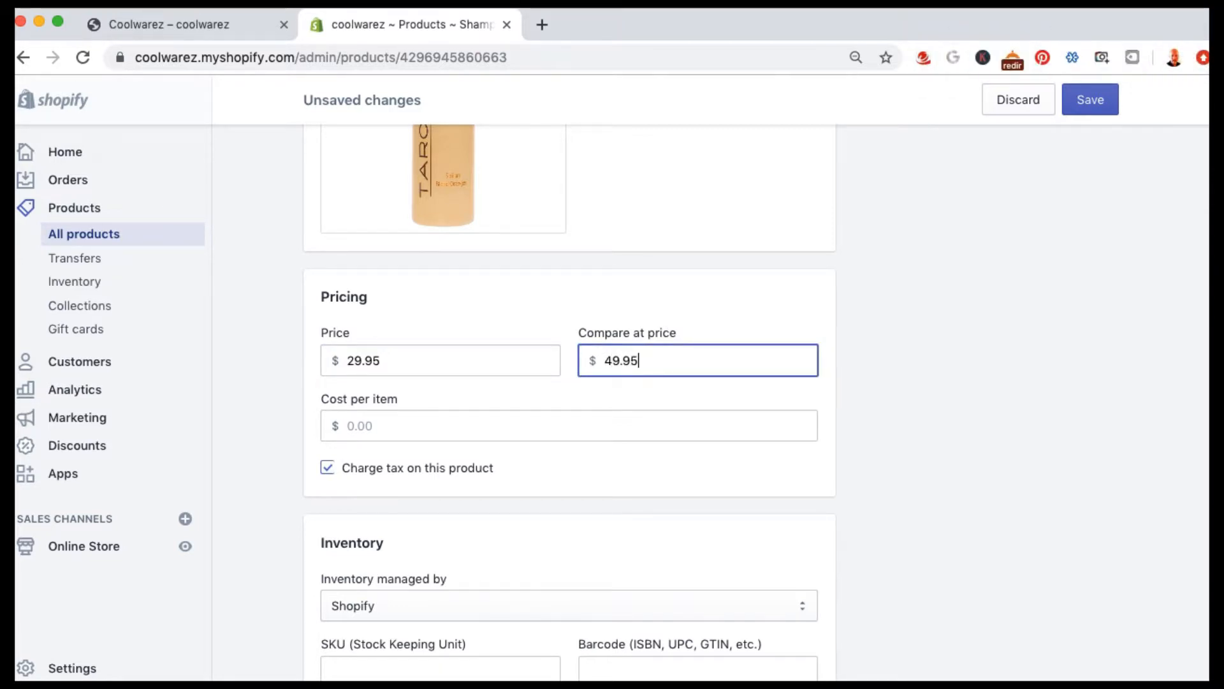
- Set the product's cost per item to $10.00
click(392, 425)
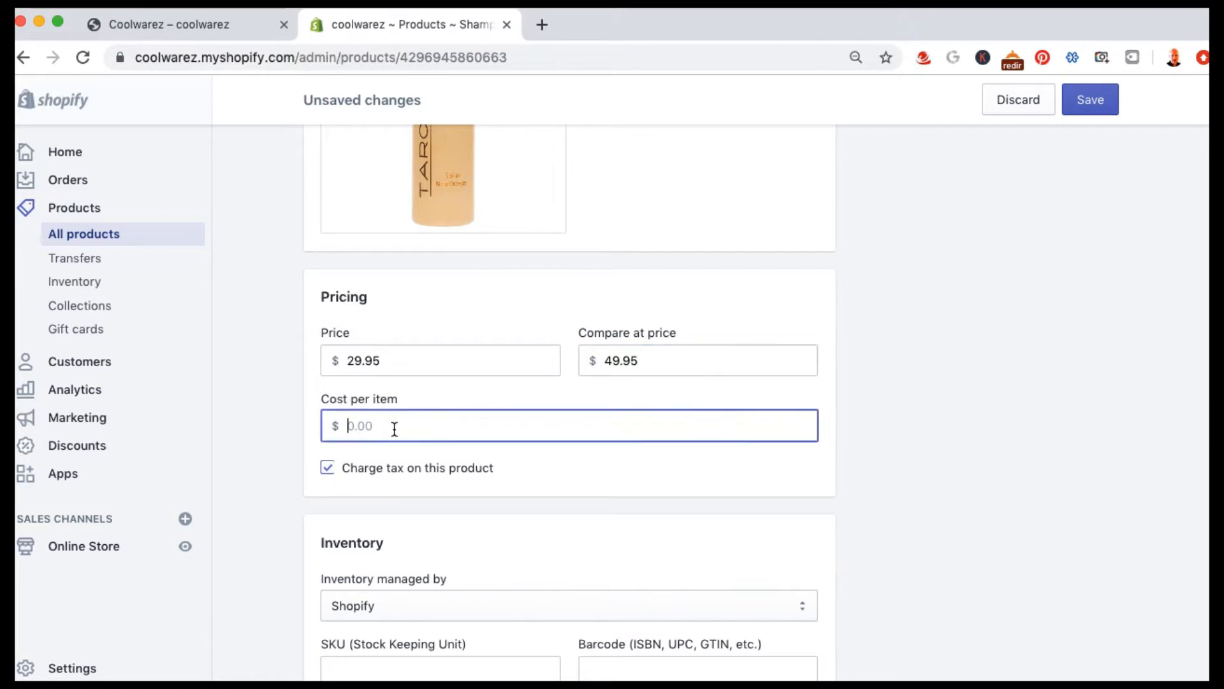
text(10.00)
key(Tab)
click(553, 508)
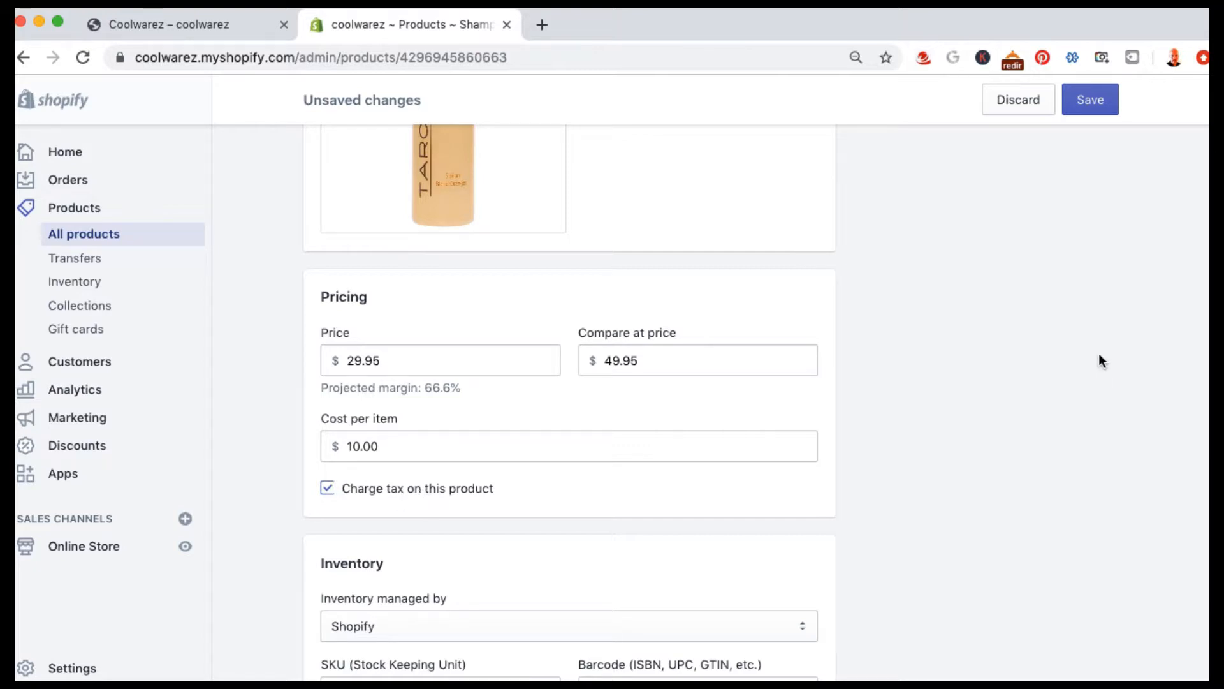
scroll(955, 479, down, 5)
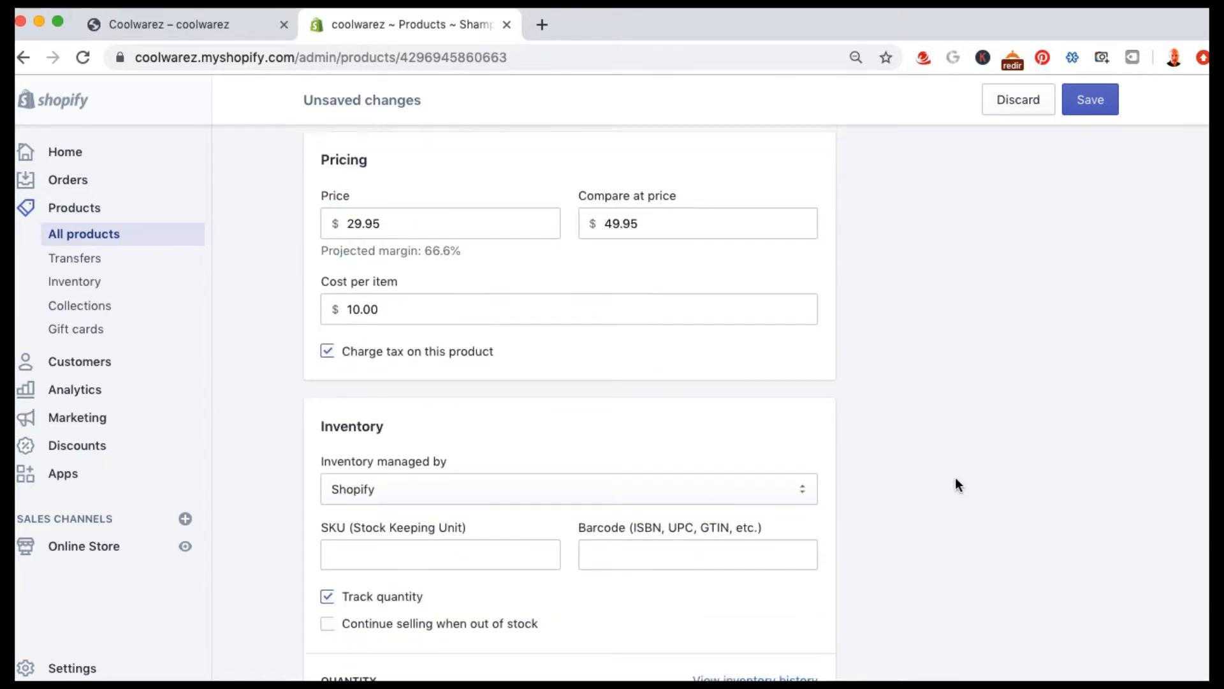
scroll(955, 478, down, 2)
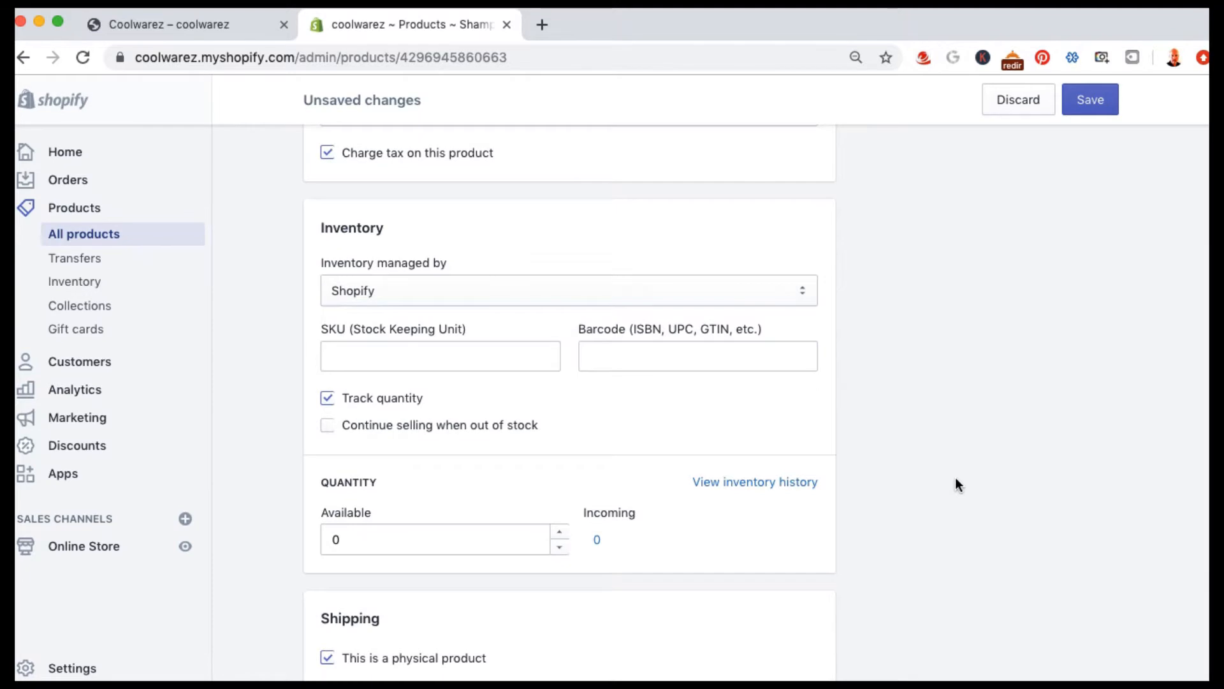
click(380, 285)
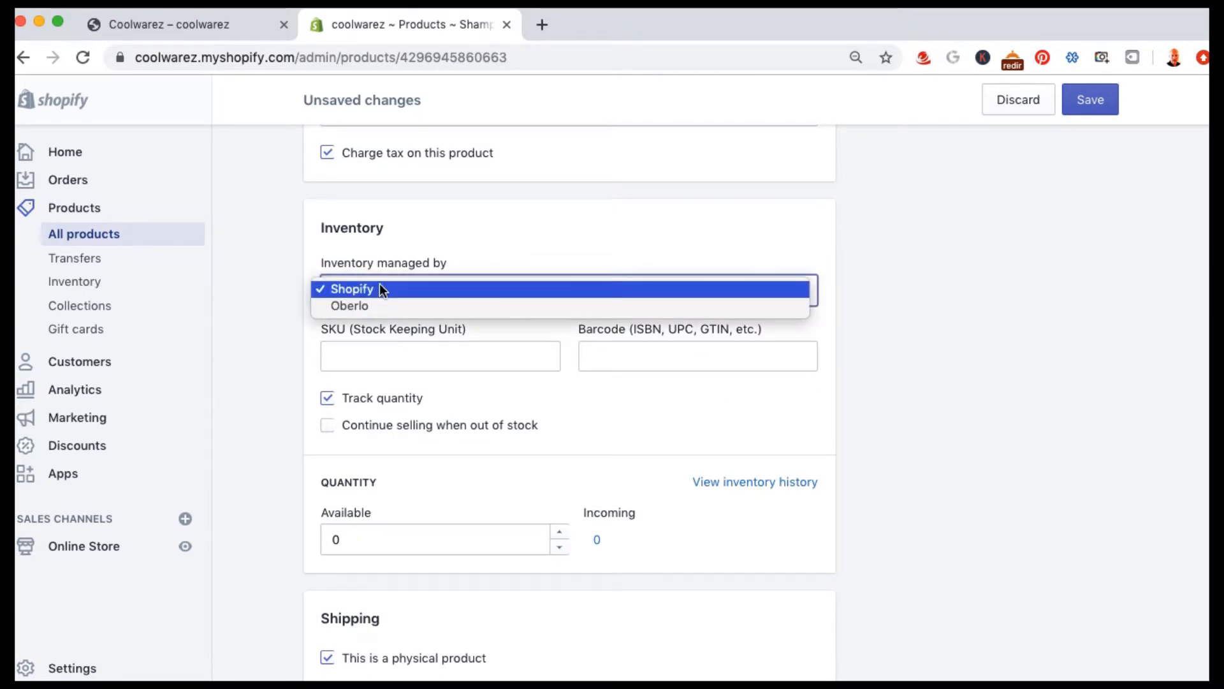
click(262, 284)
click(375, 292)
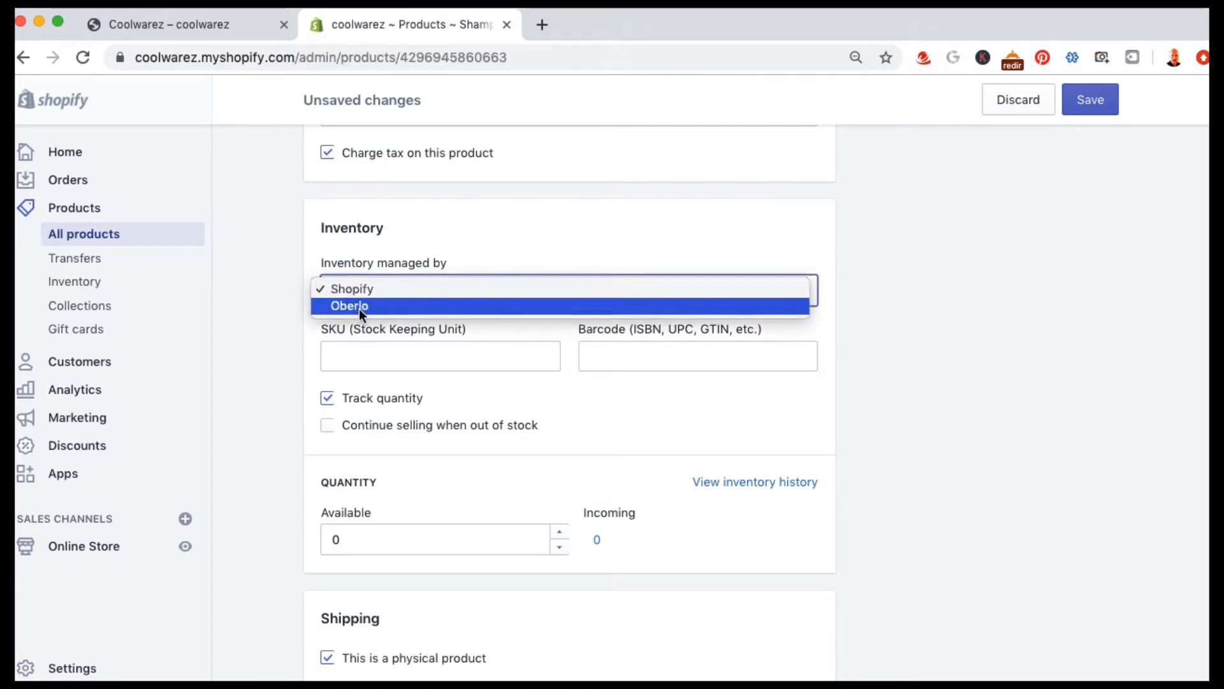
click(269, 300)
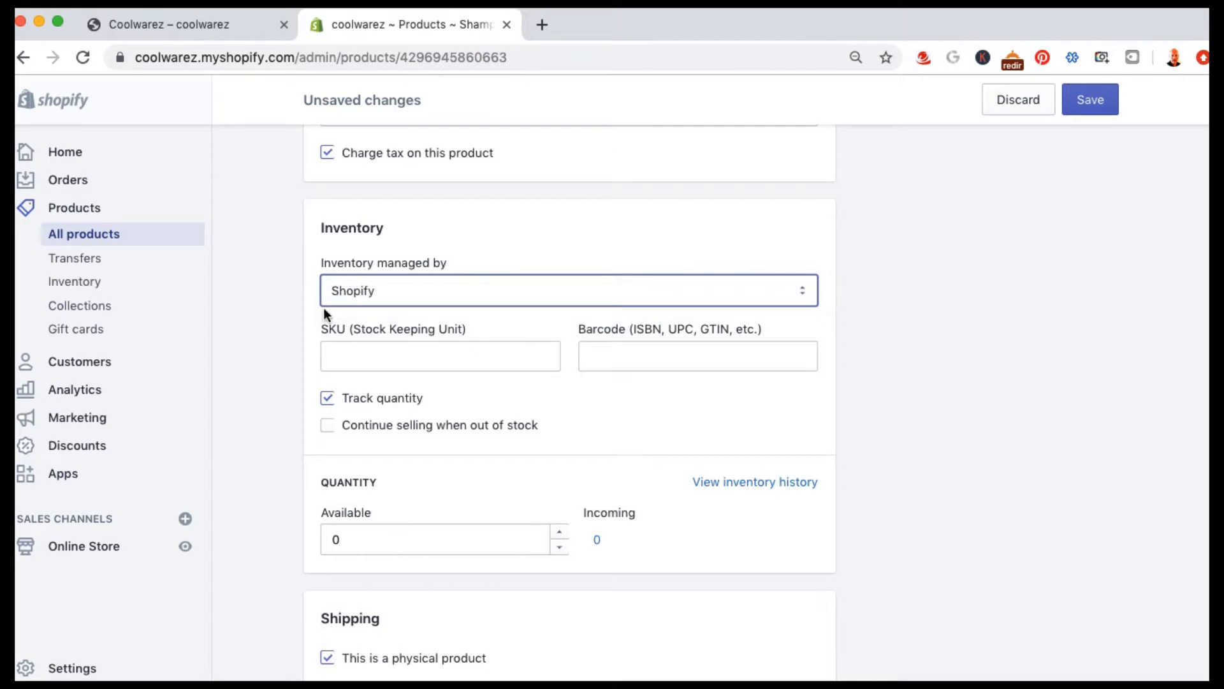
click(350, 356)
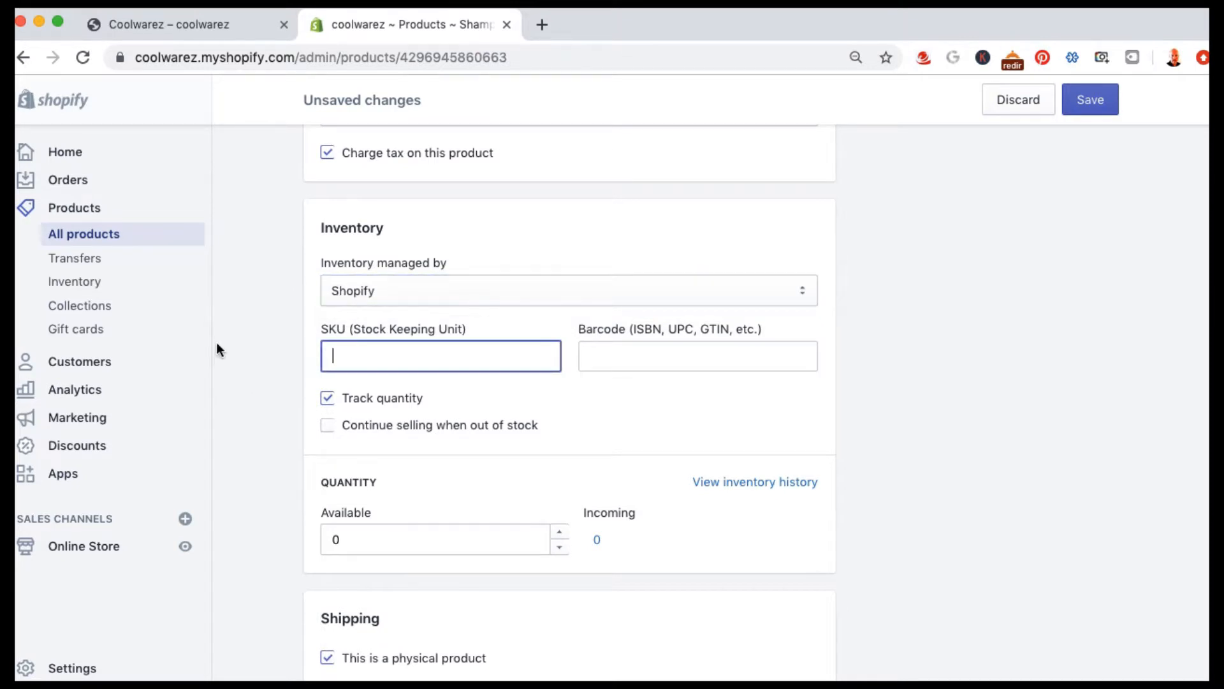
text(191919199191)
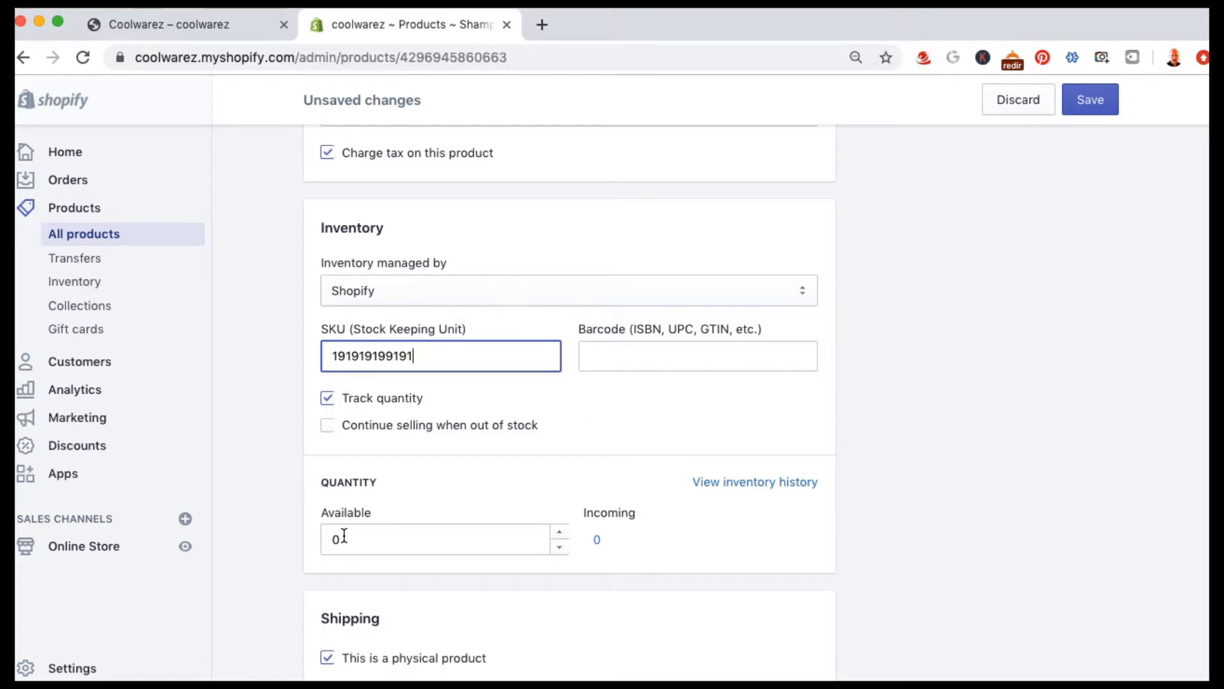
- Set the product's available quantity to 13
click(385, 541)
click(559, 533)
click(559, 533)
click(559, 533)
click(559, 533)
double_click(560, 533)
double_click(559, 533)
double_click(560, 533)
click(559, 533)
double_click(559, 533)
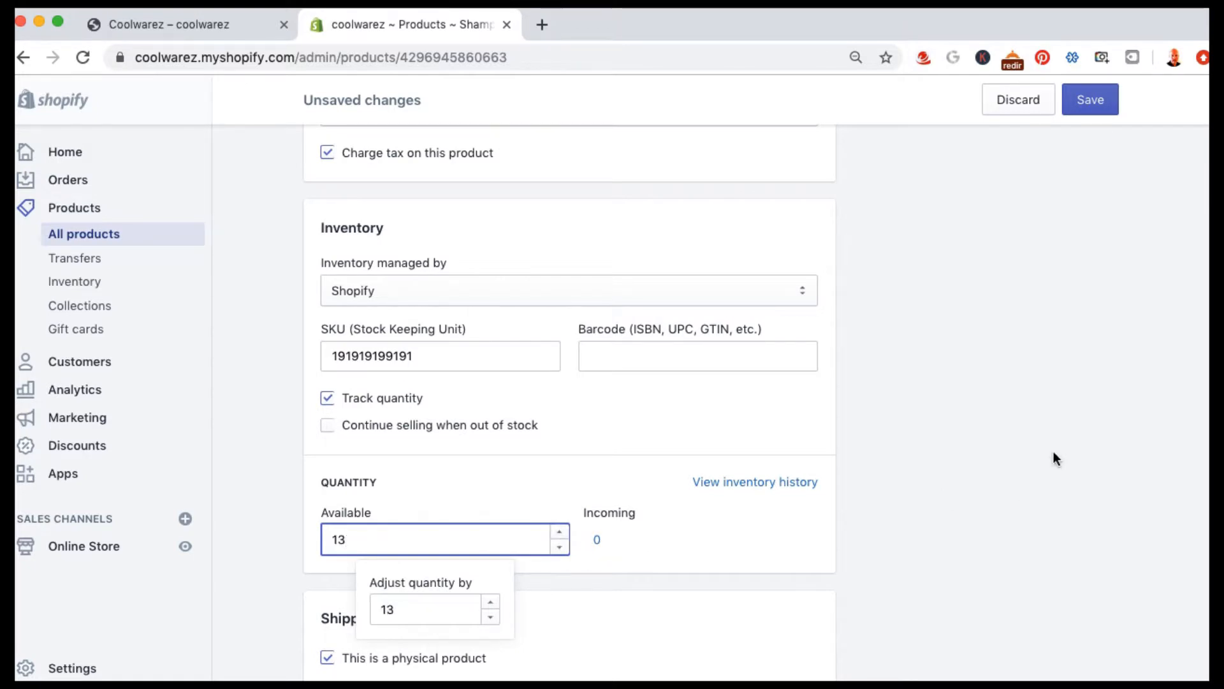
scroll(994, 469, down, 3)
click(971, 473)
- Set the product's shipping weight to 2.0 lb
scroll(977, 454, down, 5)
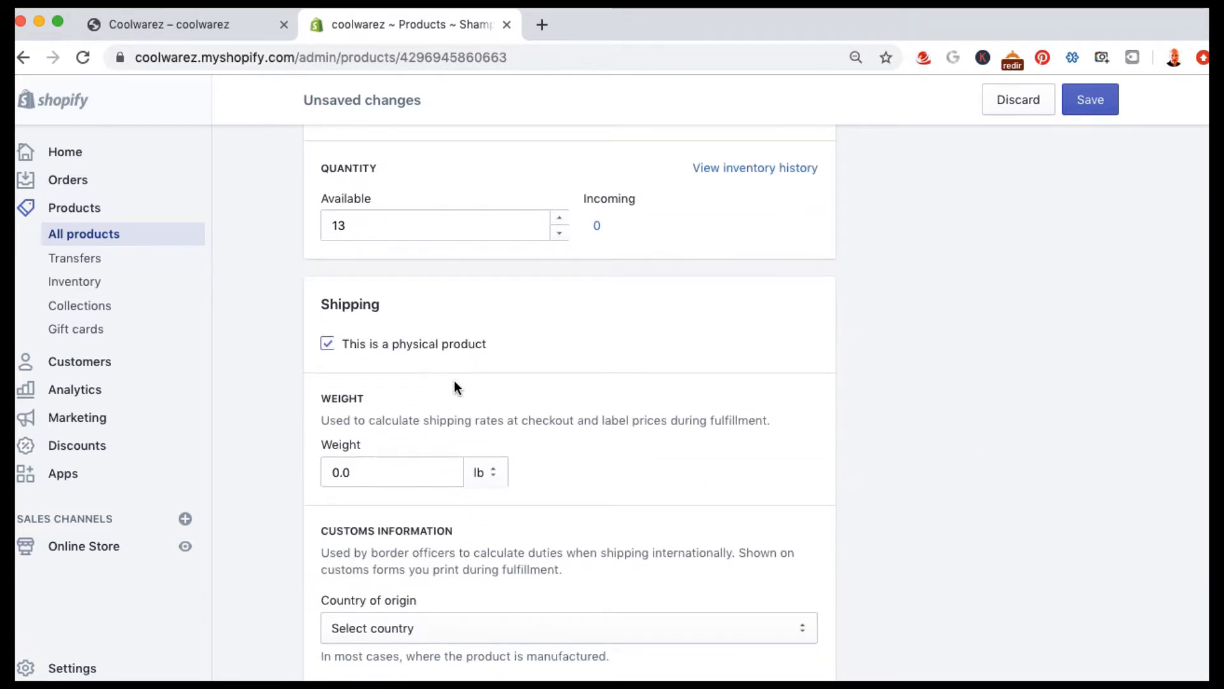
scroll(454, 380, down, 3)
drag(351, 331, 292, 323)
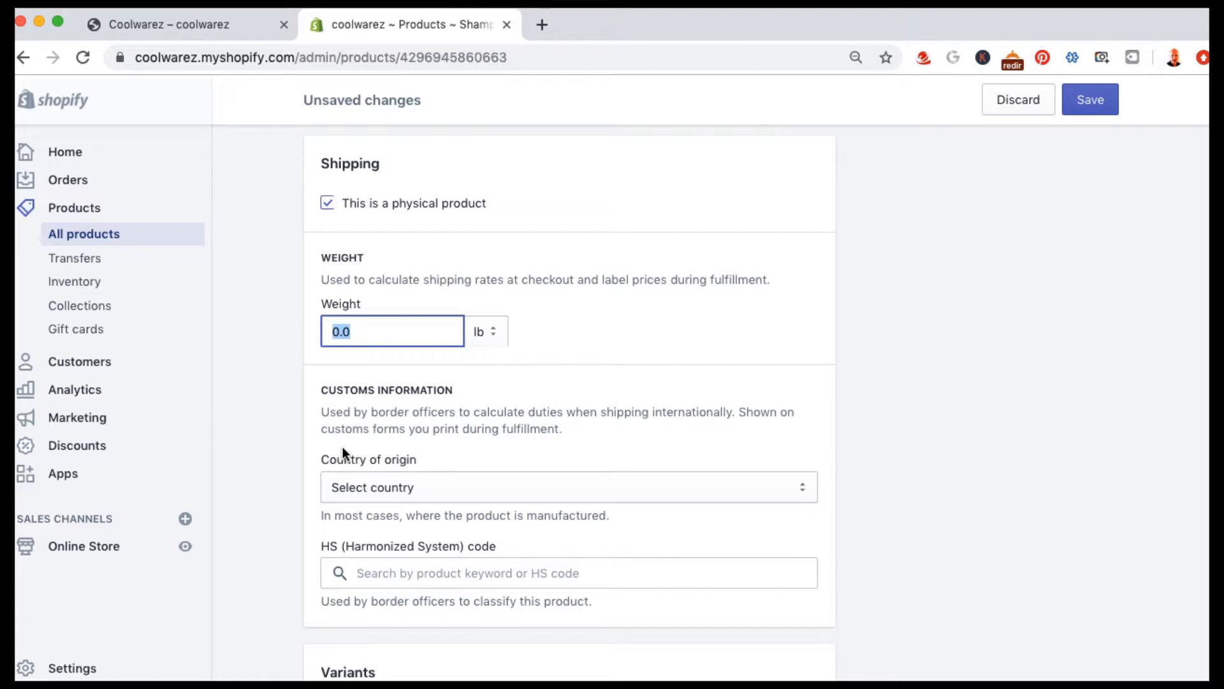
text(10.0)
key(BackSpace)
key(BackSpace)
key(BackSpace)
key(BackSpace)
text(2.0)
key(Tab)
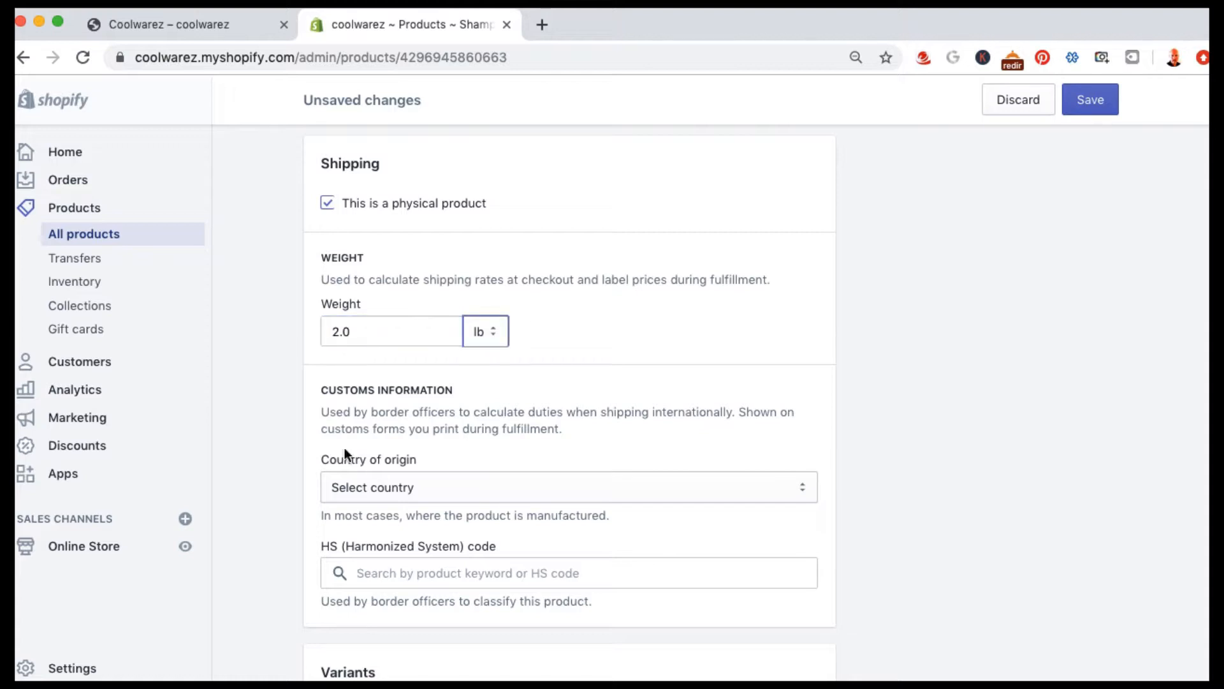
click(495, 336)
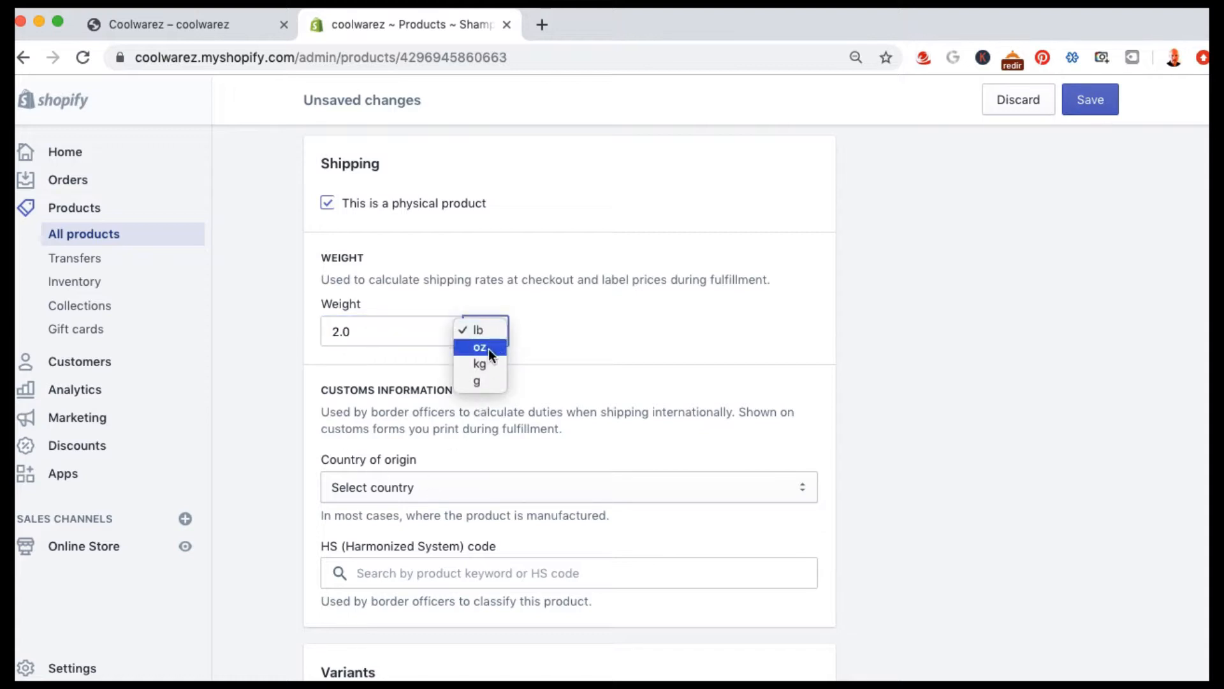
click(547, 341)
click(278, 436)
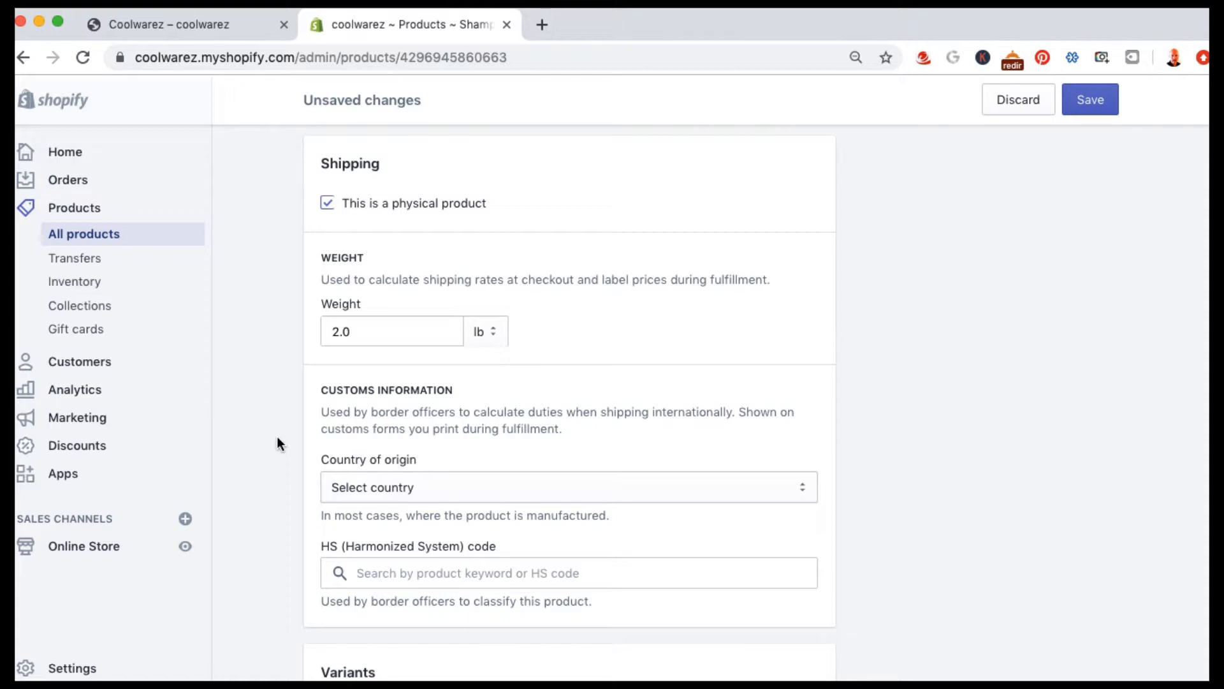
- Set the product's country of origin to United States in the customs information
scroll(277, 437, down, 3)
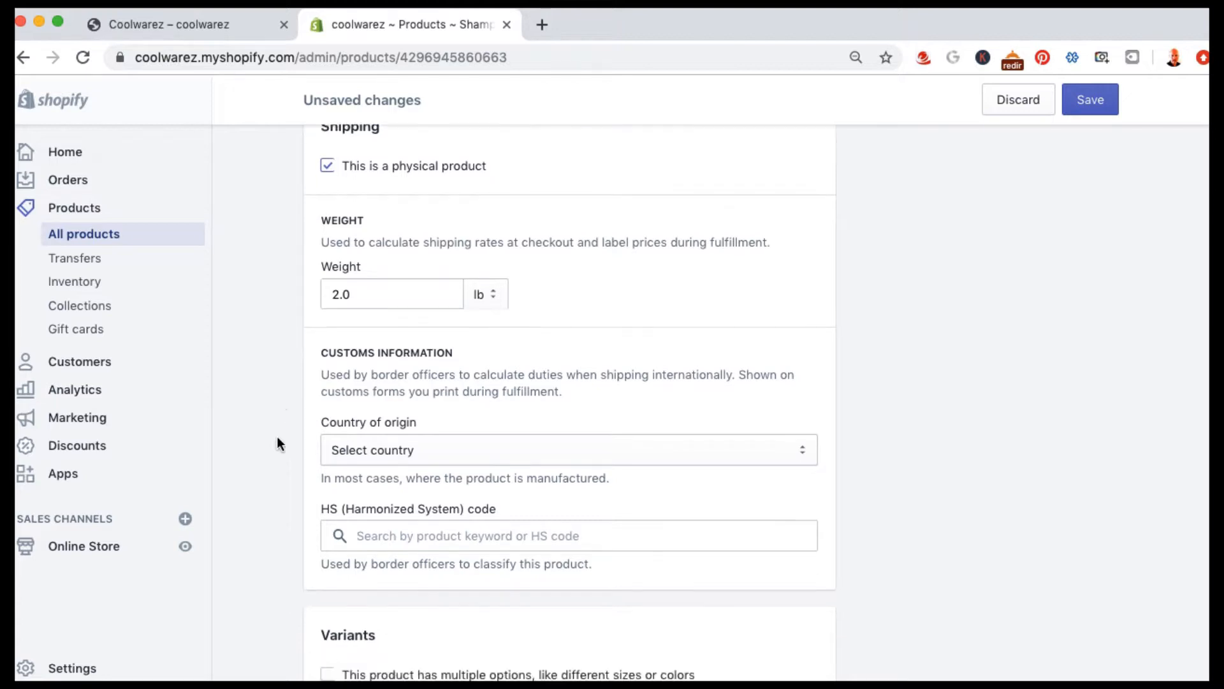
click(348, 372)
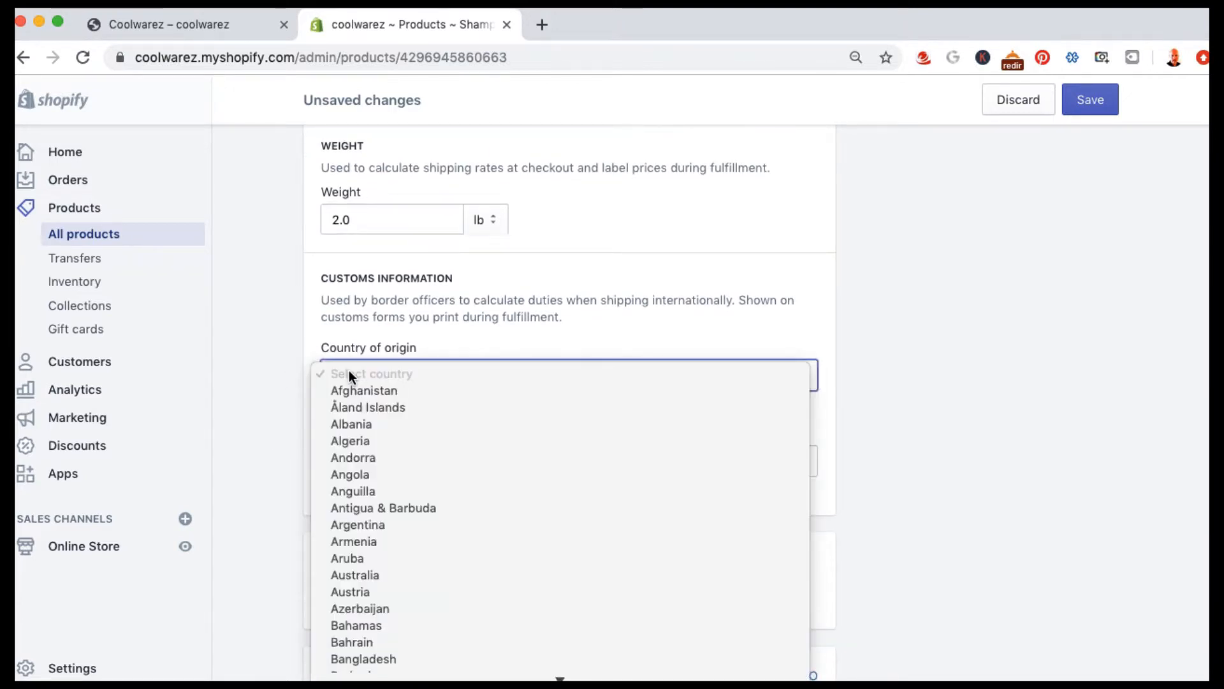
text(un)
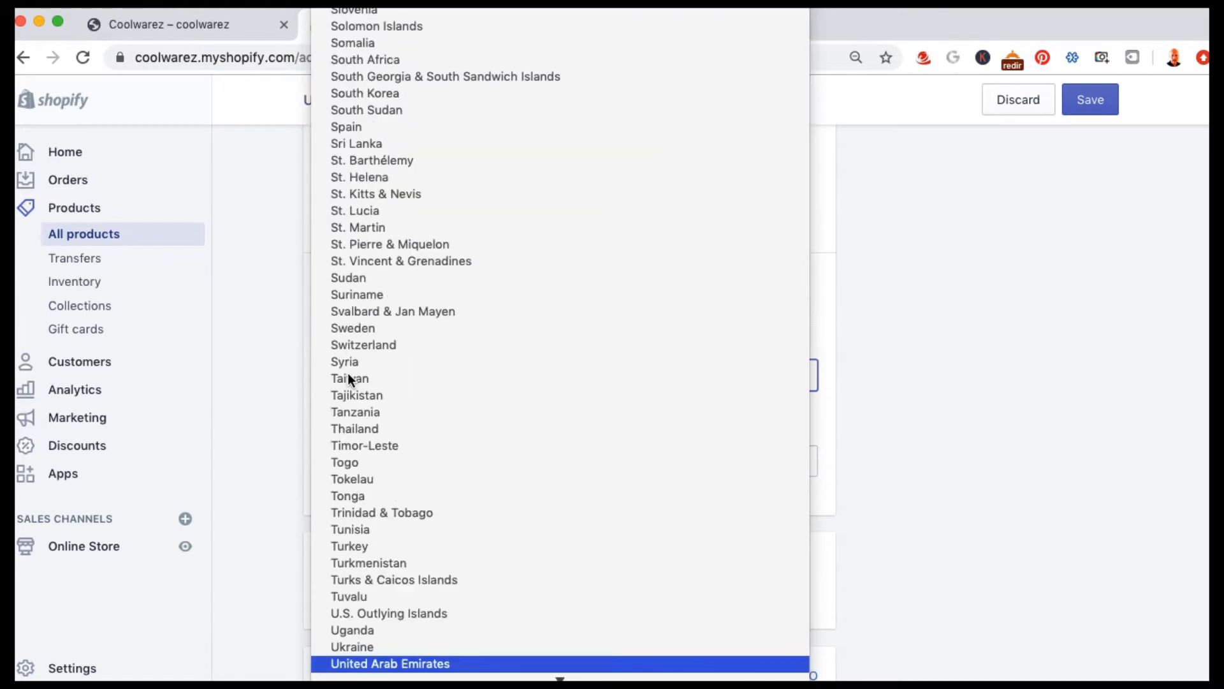
key(Down)
key(Down)
key(Down)
key(Up)
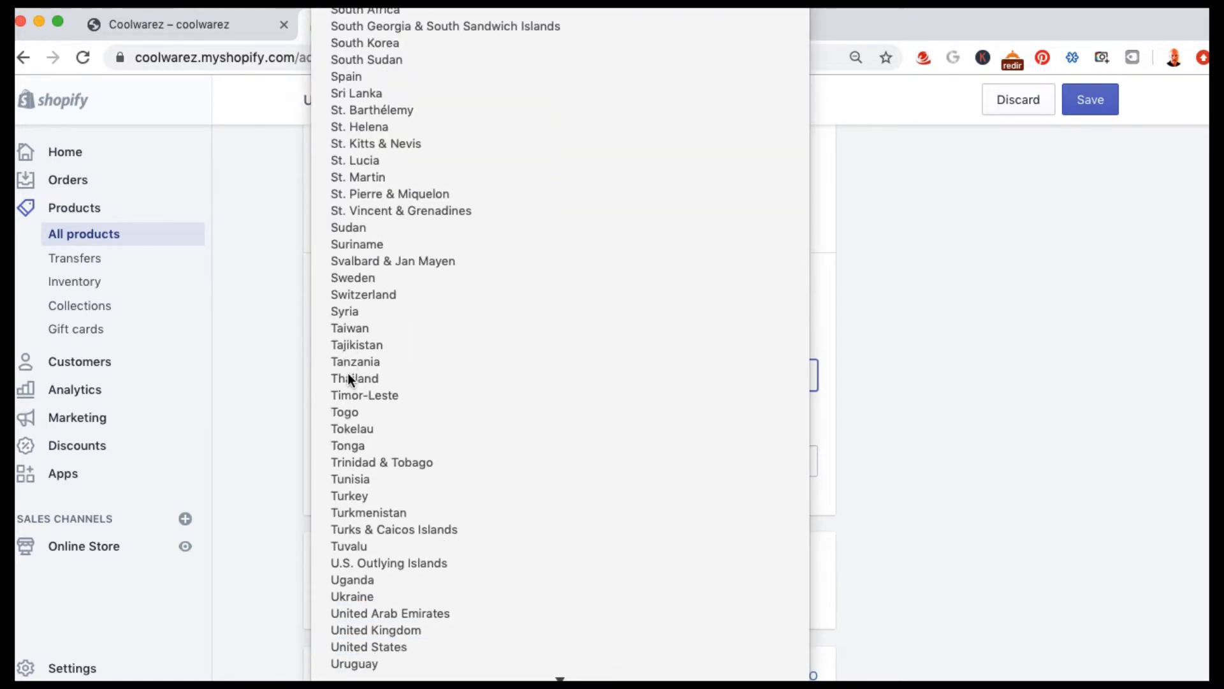
key(Return)
click(273, 461)
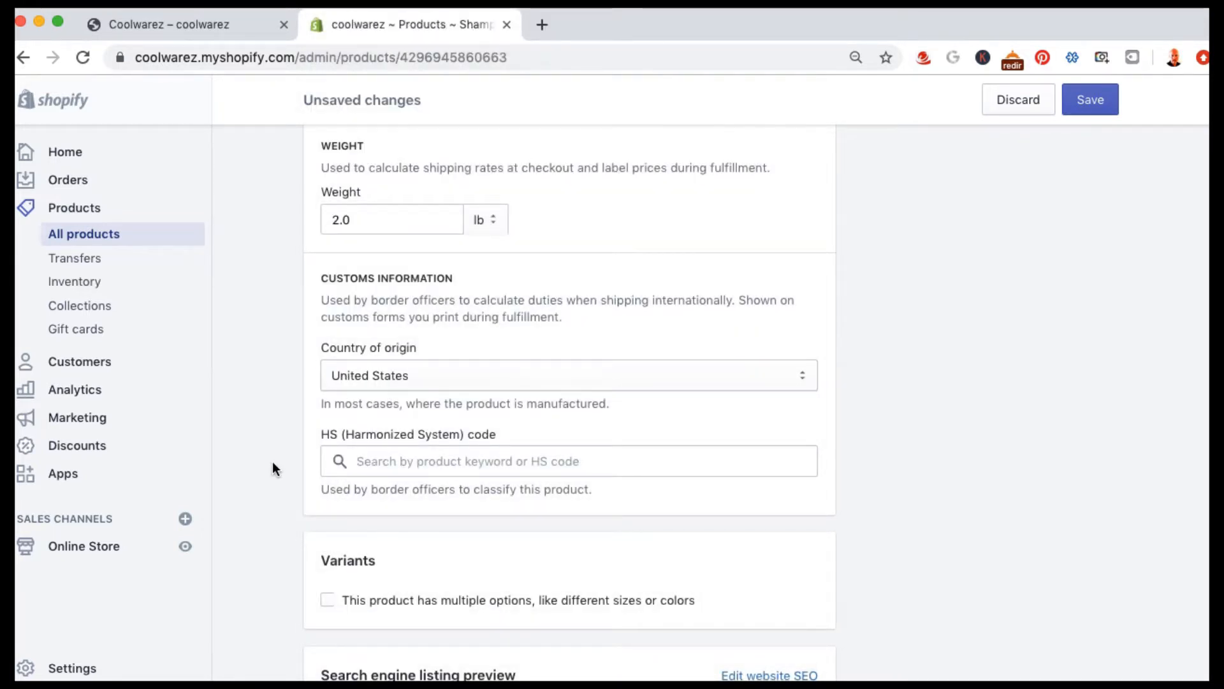
- Mark the Shampoo product as having multiple options in its variants settings
scroll(273, 462, down, 3)
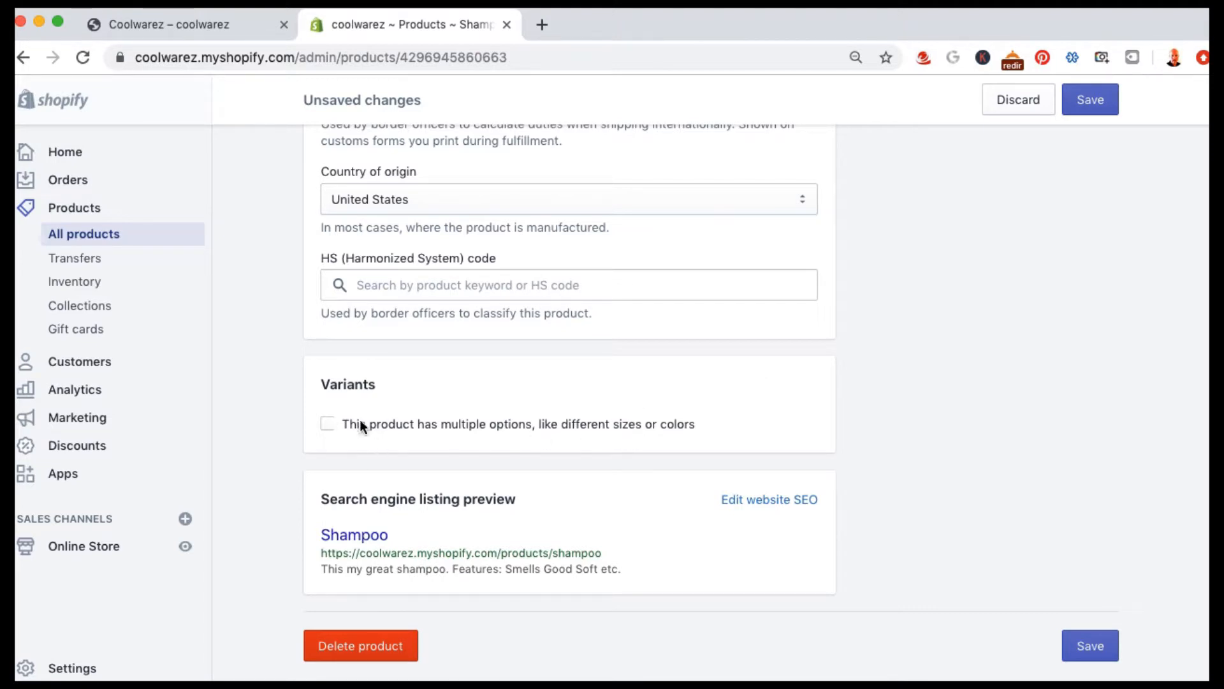
click(326, 424)
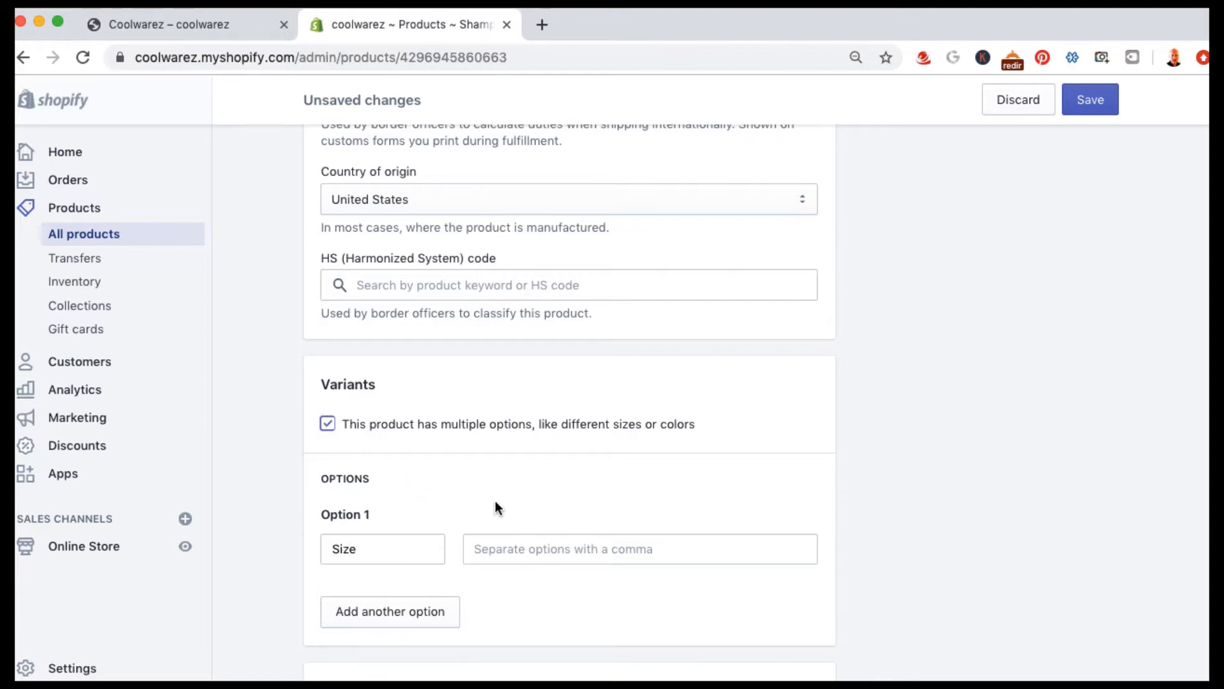
scroll(259, 540, down, 3)
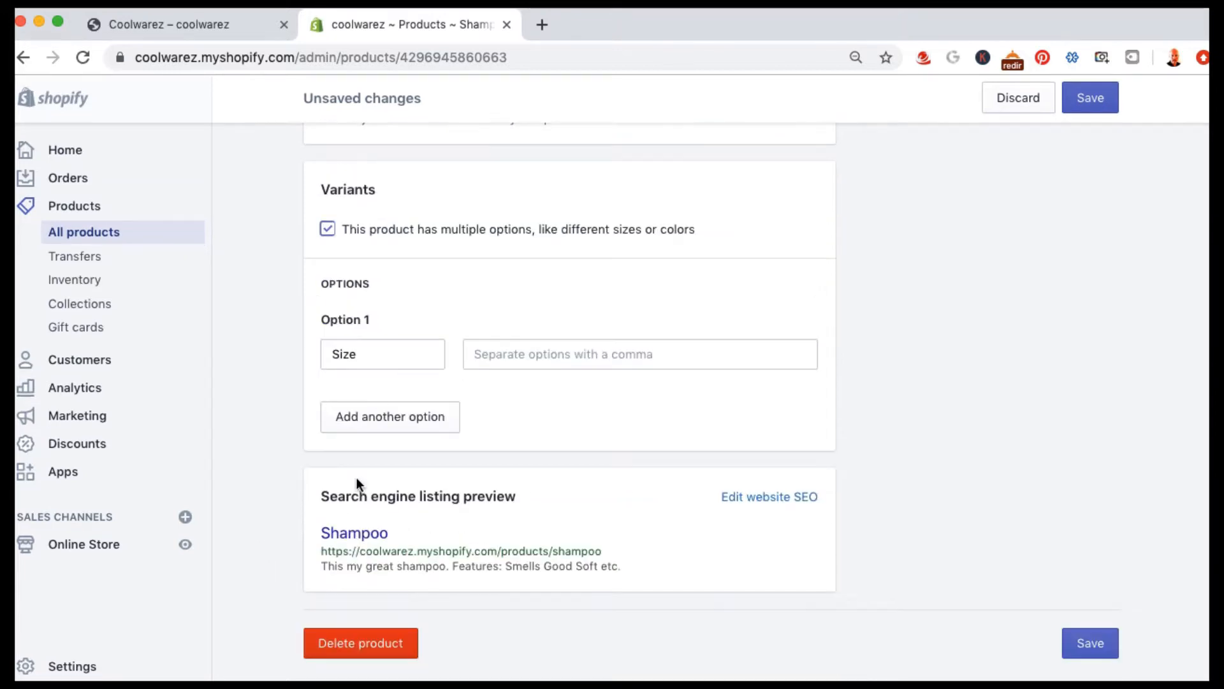
- Give the product's Size option the values 664 ml, 436 ml and 253 ml
click(492, 357)
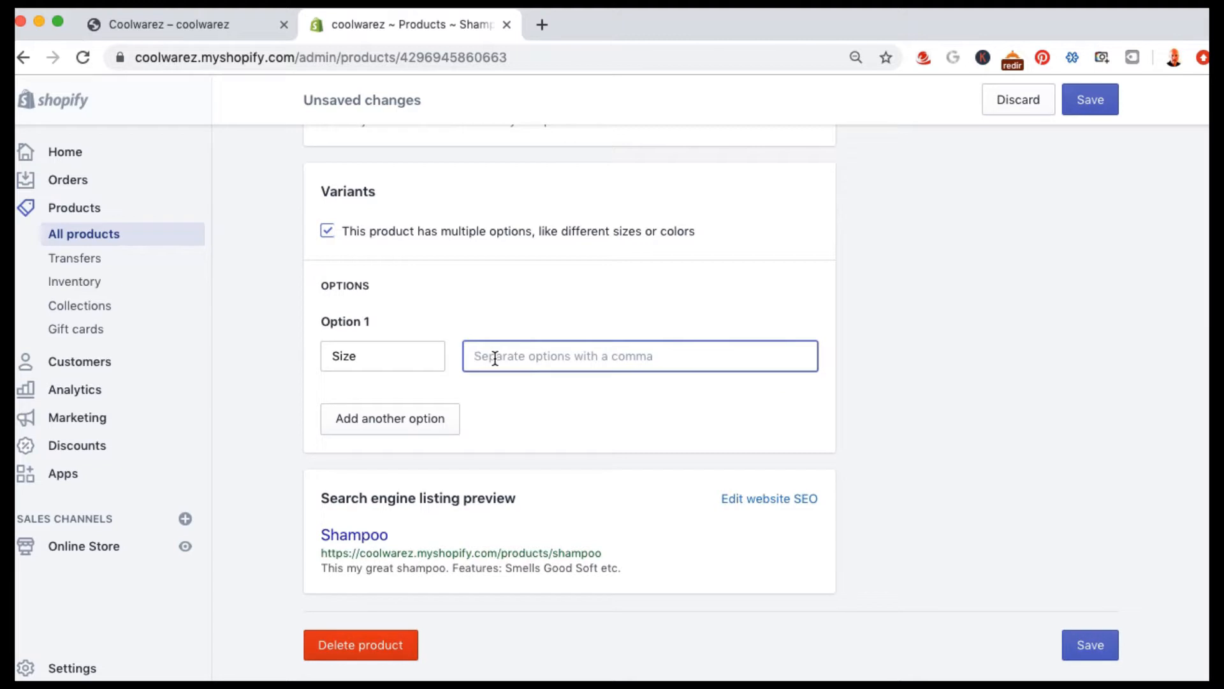
text(664 ml)
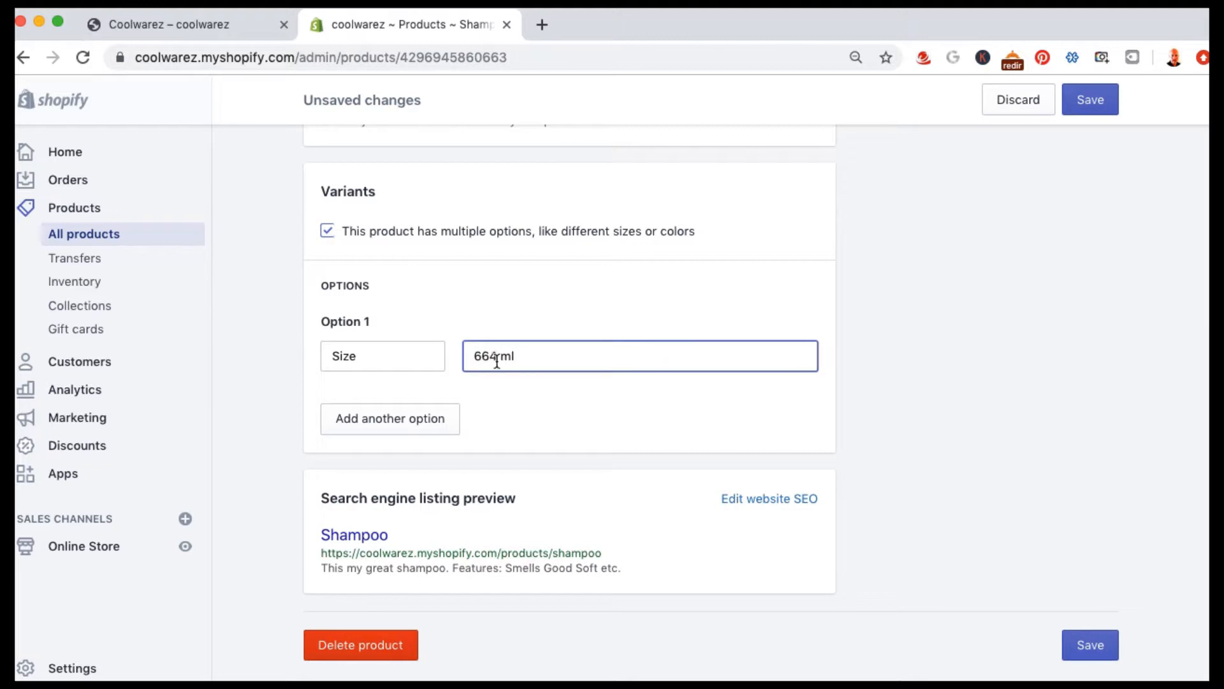
key(Return)
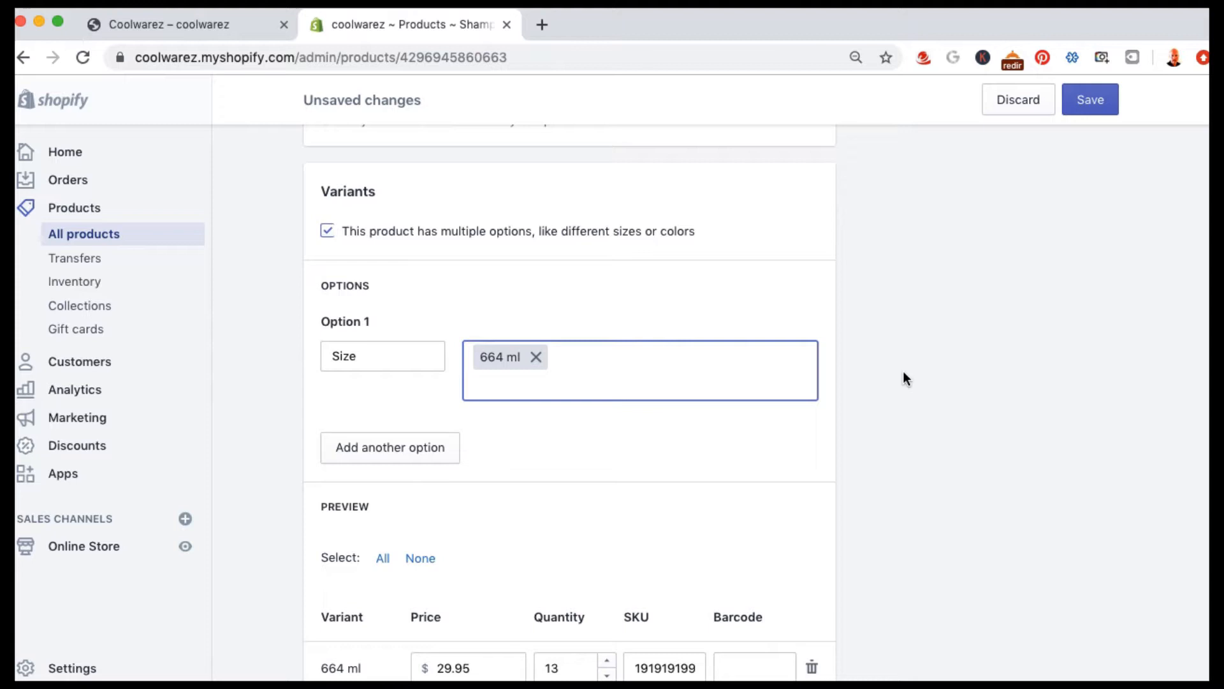
text(436 ml)
key(Return)
text(253 mk)
key(BackSpace)
key(Return)
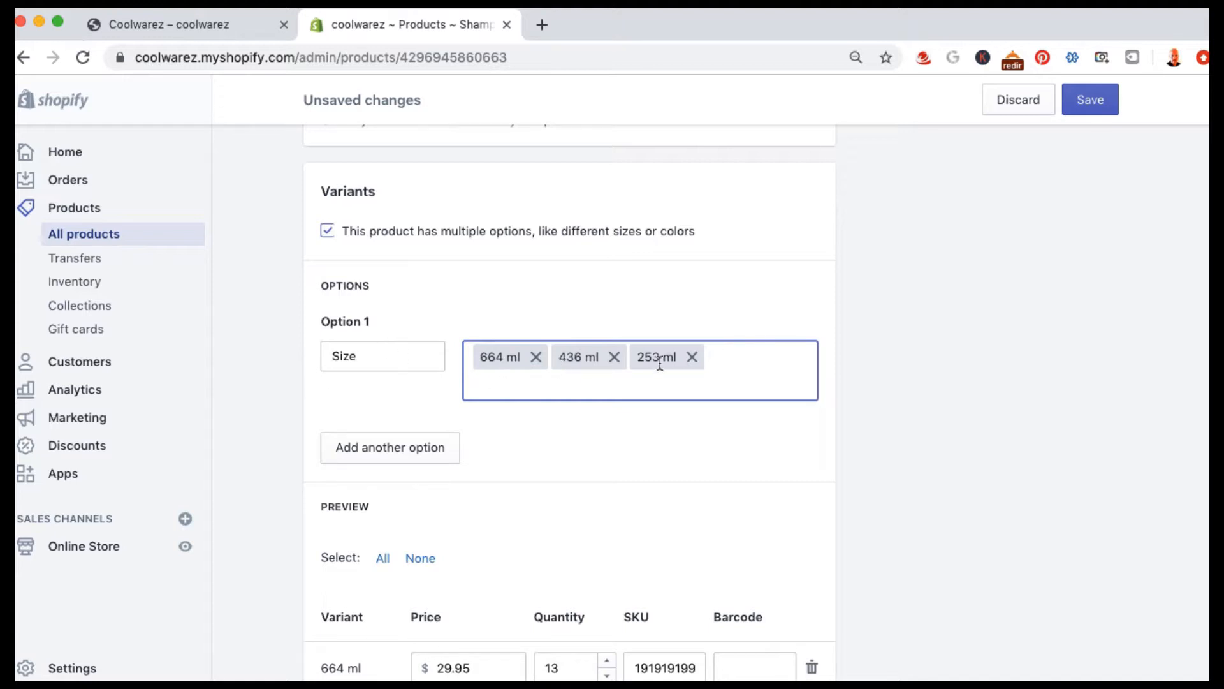
click(289, 476)
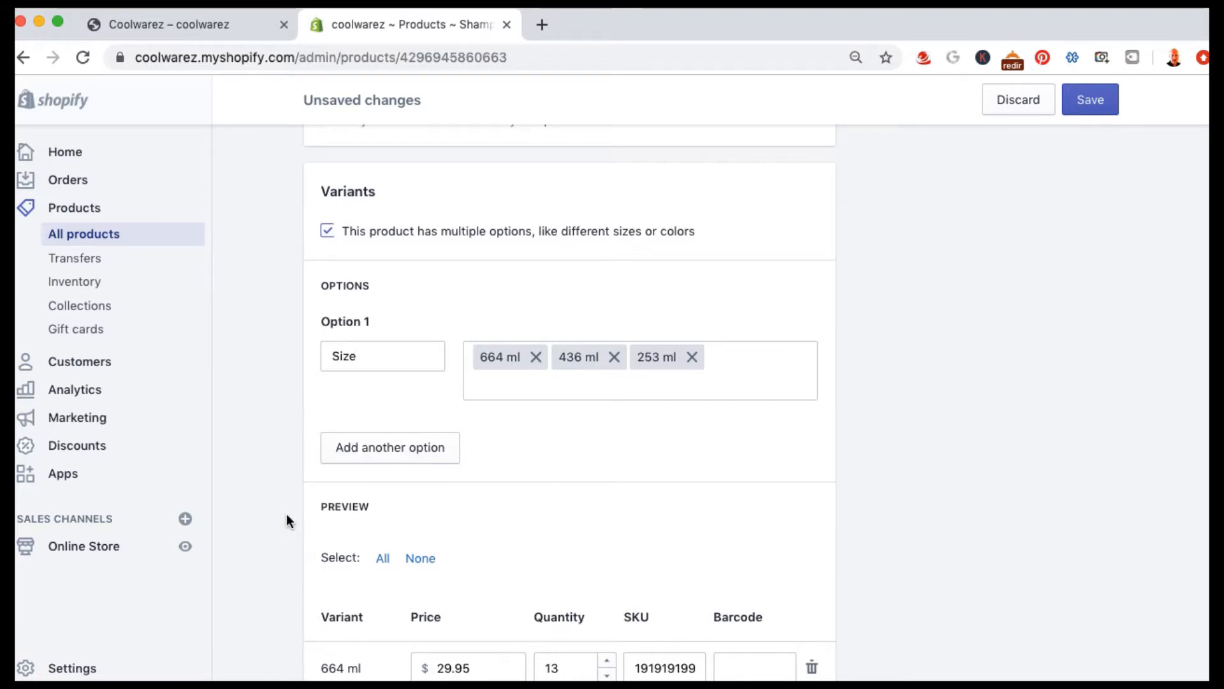
- Set the variant quantities to 10 for 436 ml and 03 for 253 ml, and save the product
scroll(286, 514, down, 3)
scroll(287, 520, down, 1)
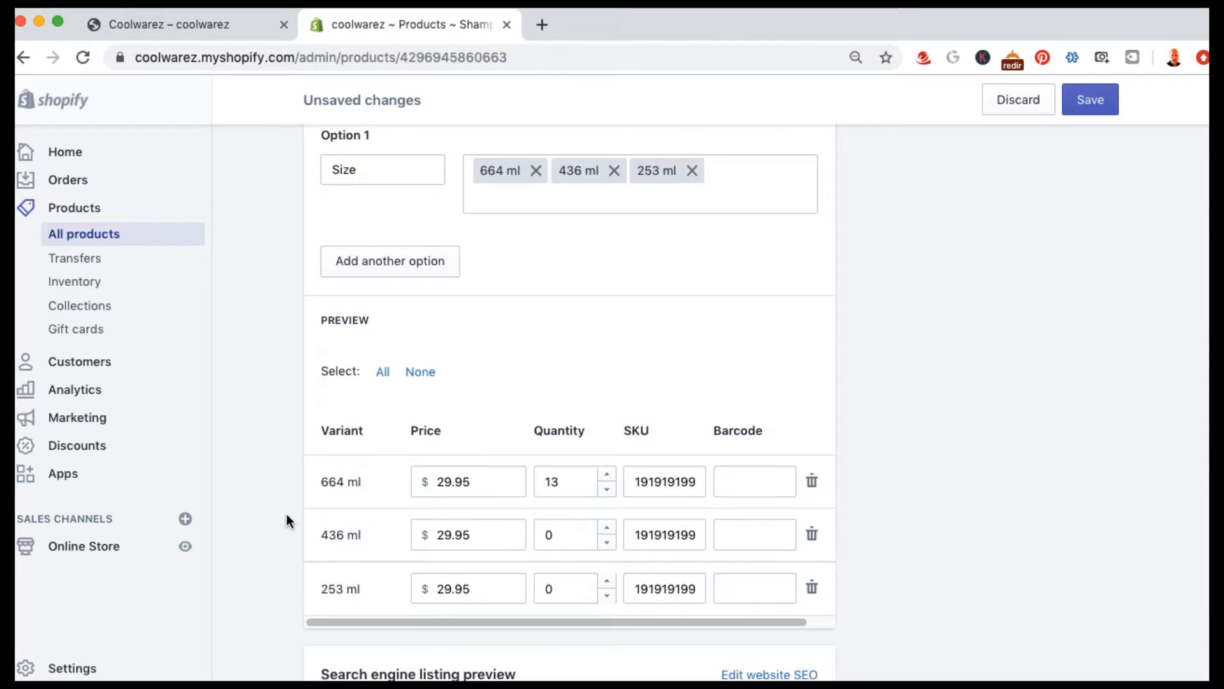
scroll(285, 514, up, 4)
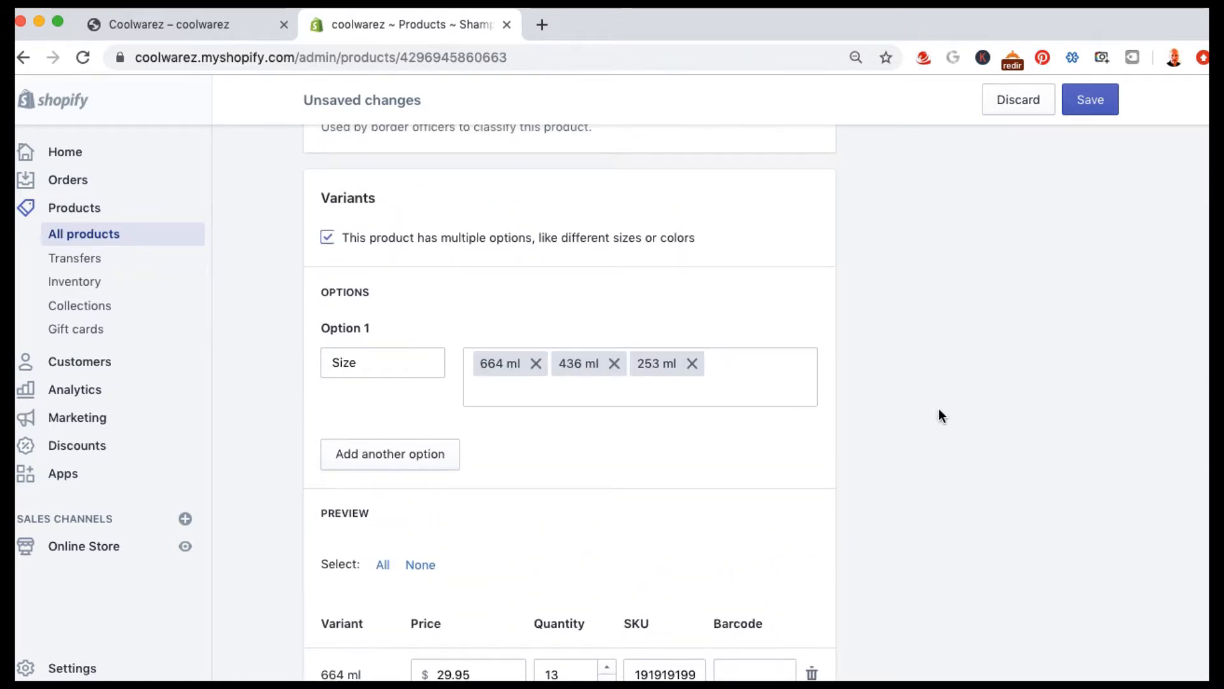
scroll(938, 410, down, 6)
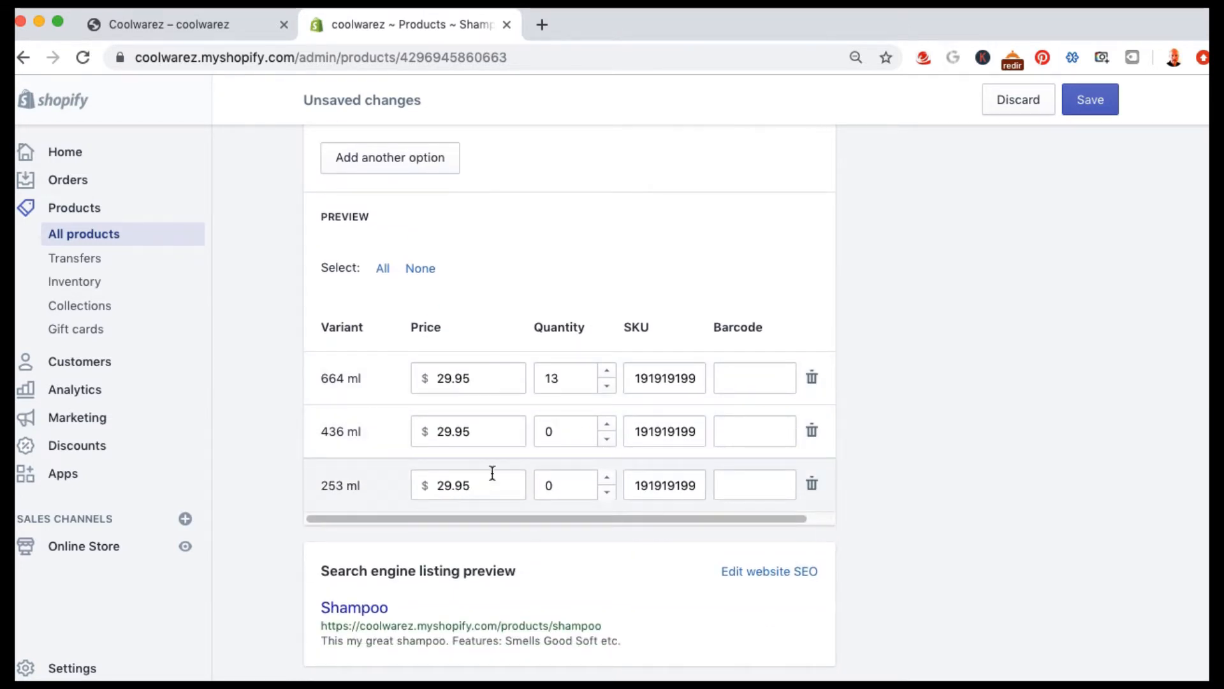
double_click(553, 431)
text(10)
double_click(549, 486)
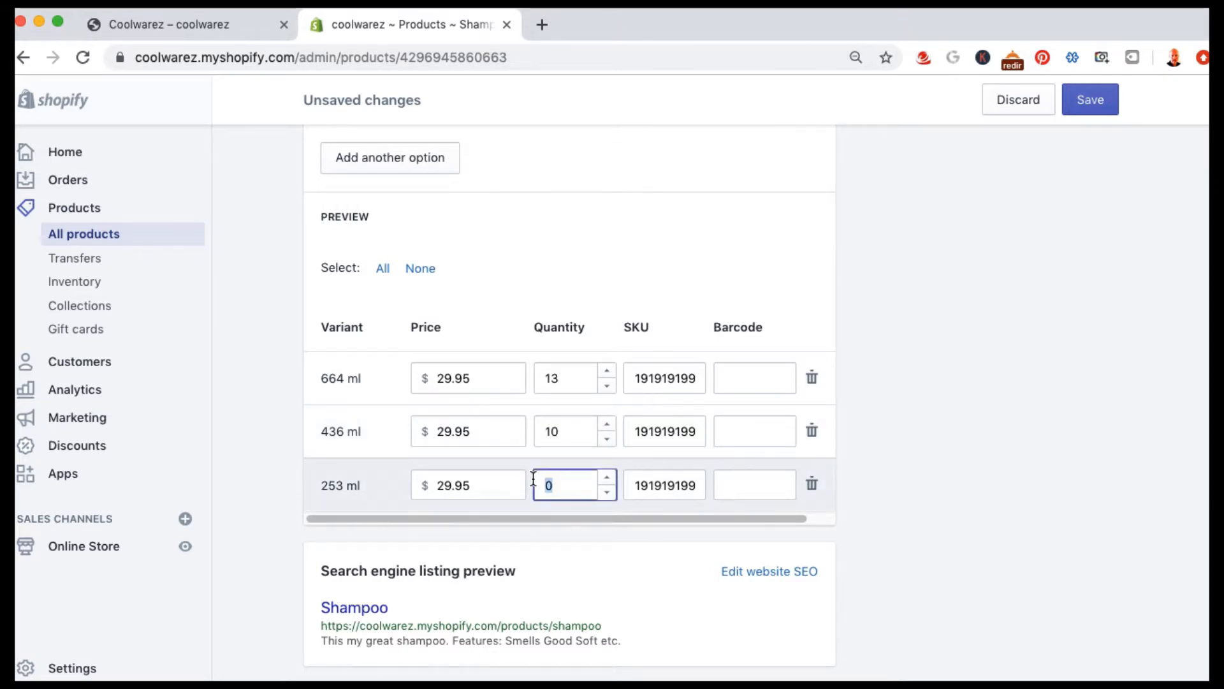
text(03)
drag(772, 520, 458, 548)
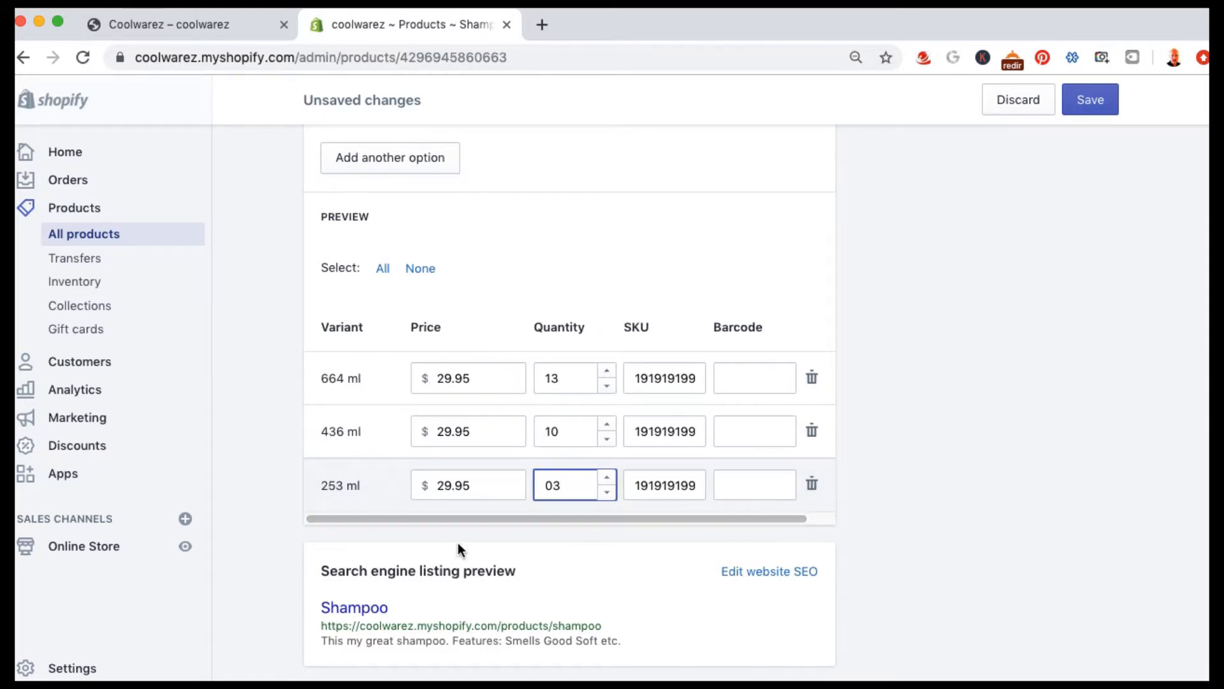
click(1090, 100)
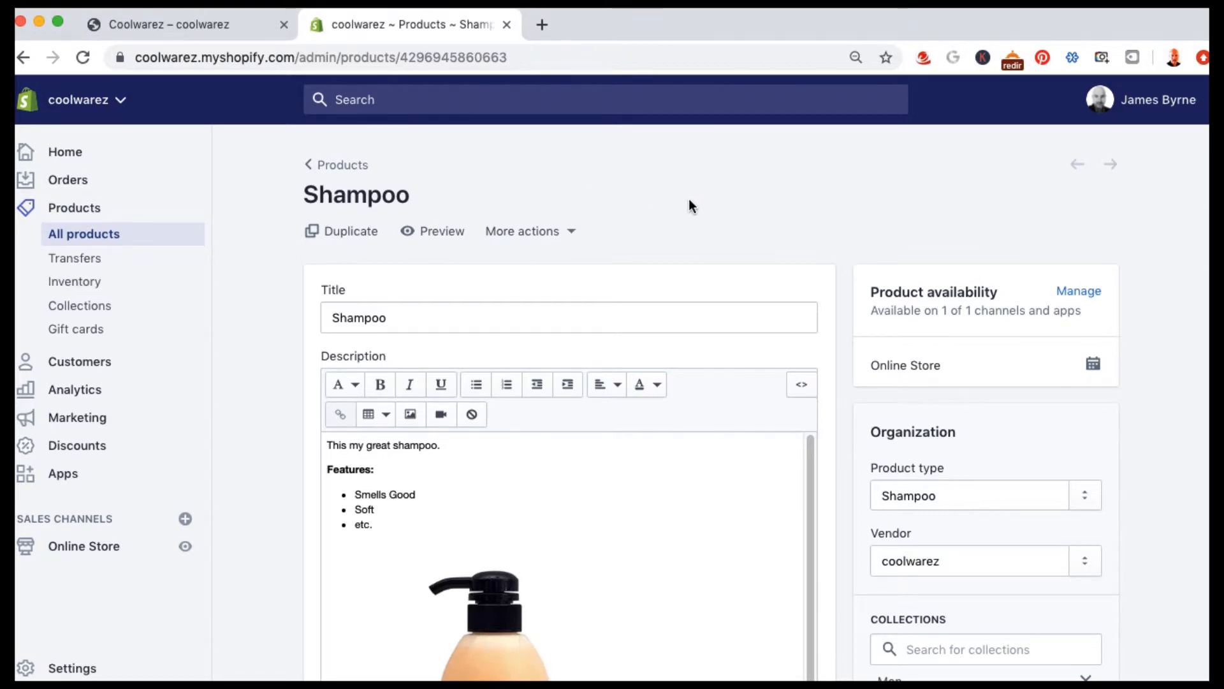
- View the storefront home page, and open the online store's Main menu for editing in the admin
click(196, 33)
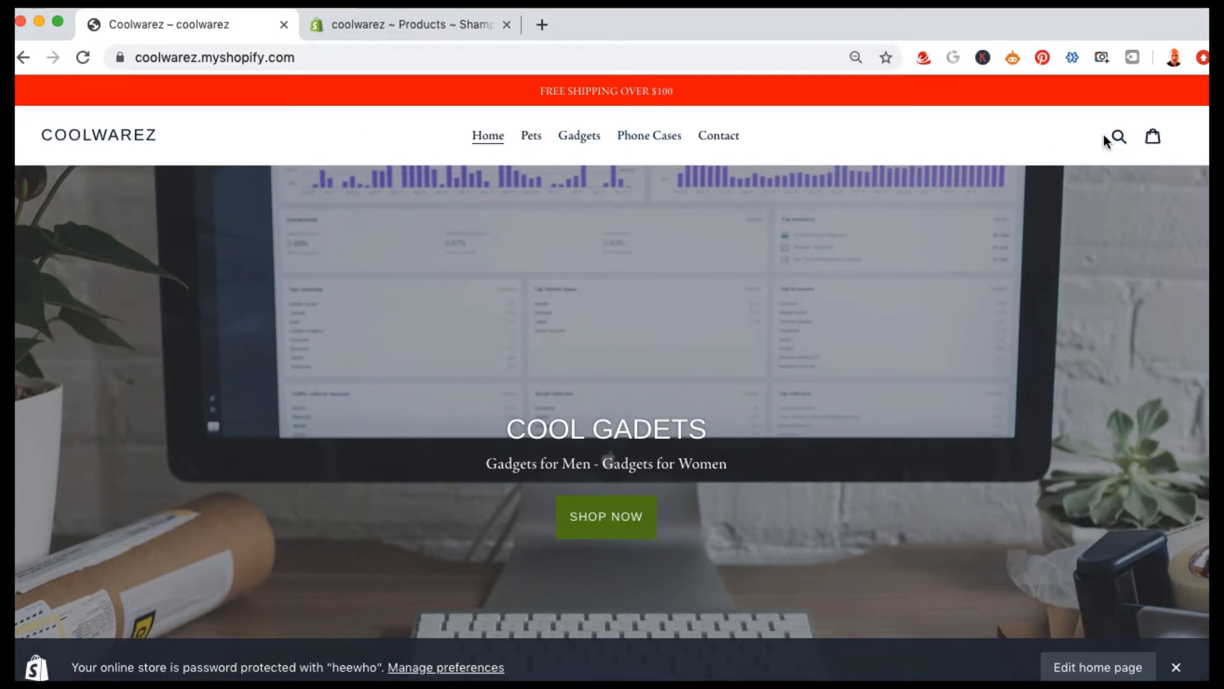
click(358, 33)
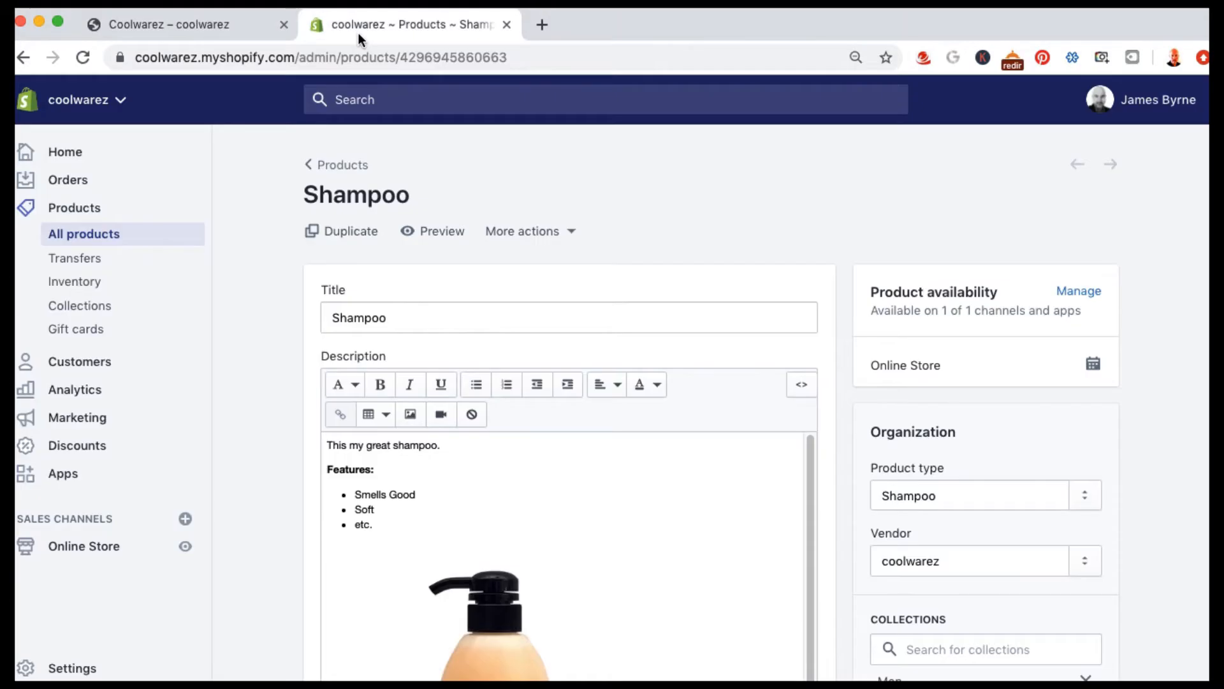
click(77, 552)
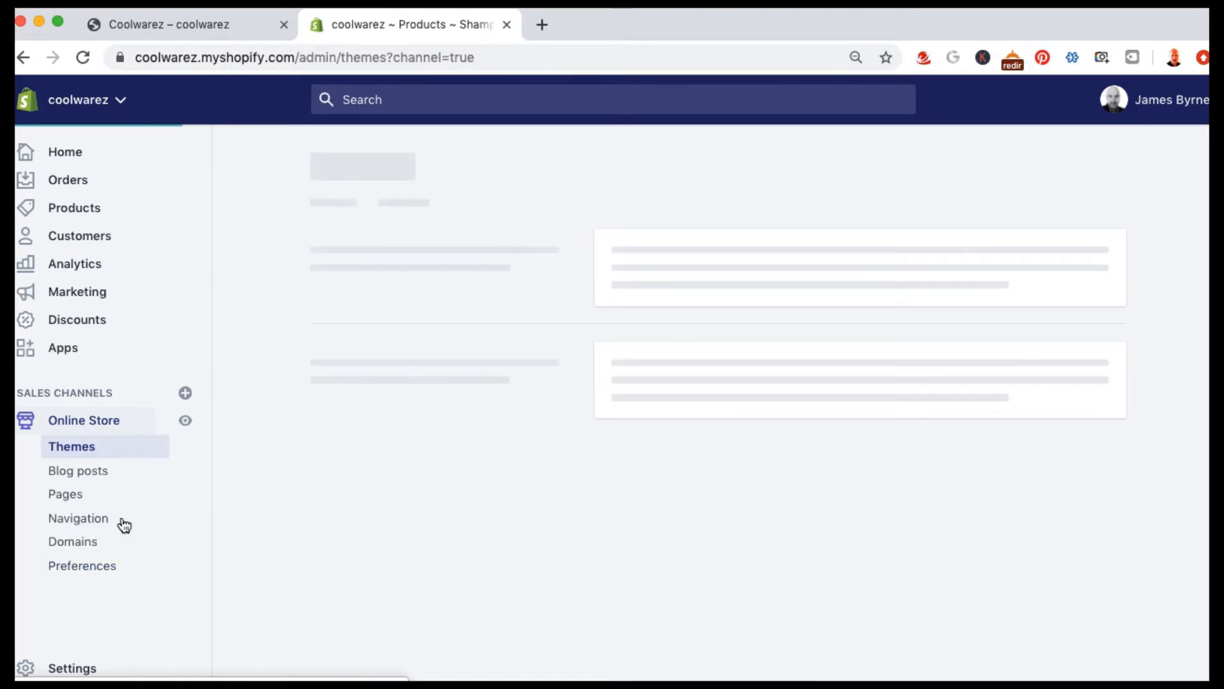
click(82, 517)
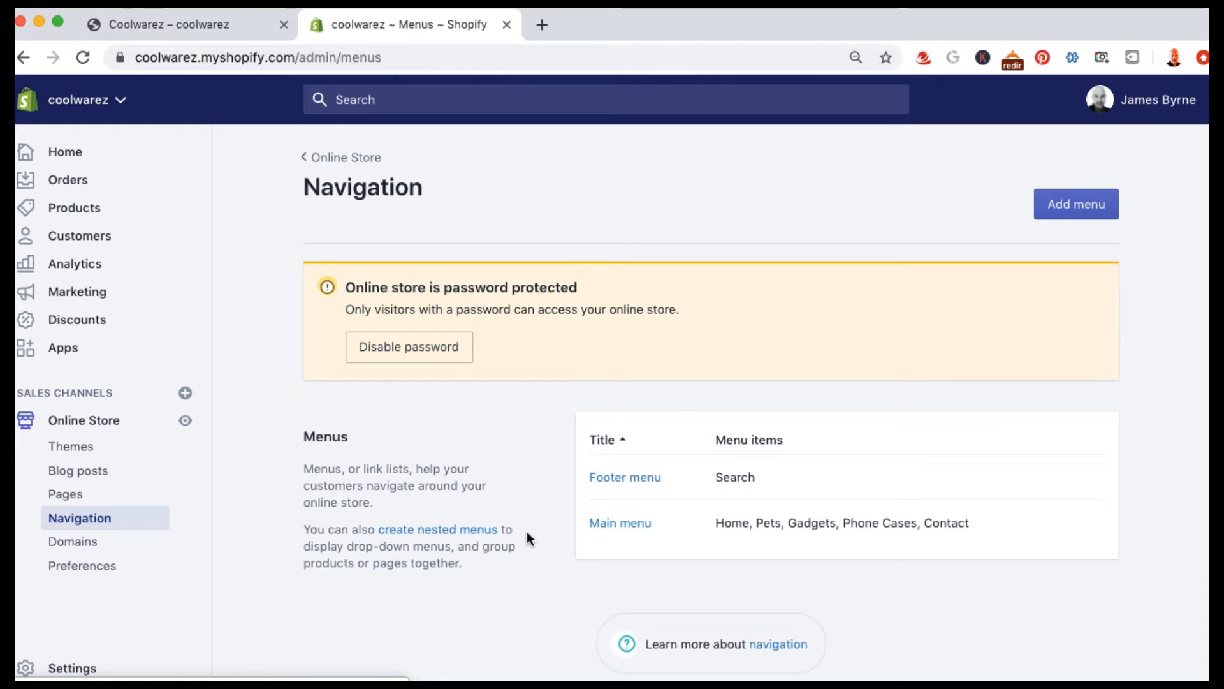
click(615, 526)
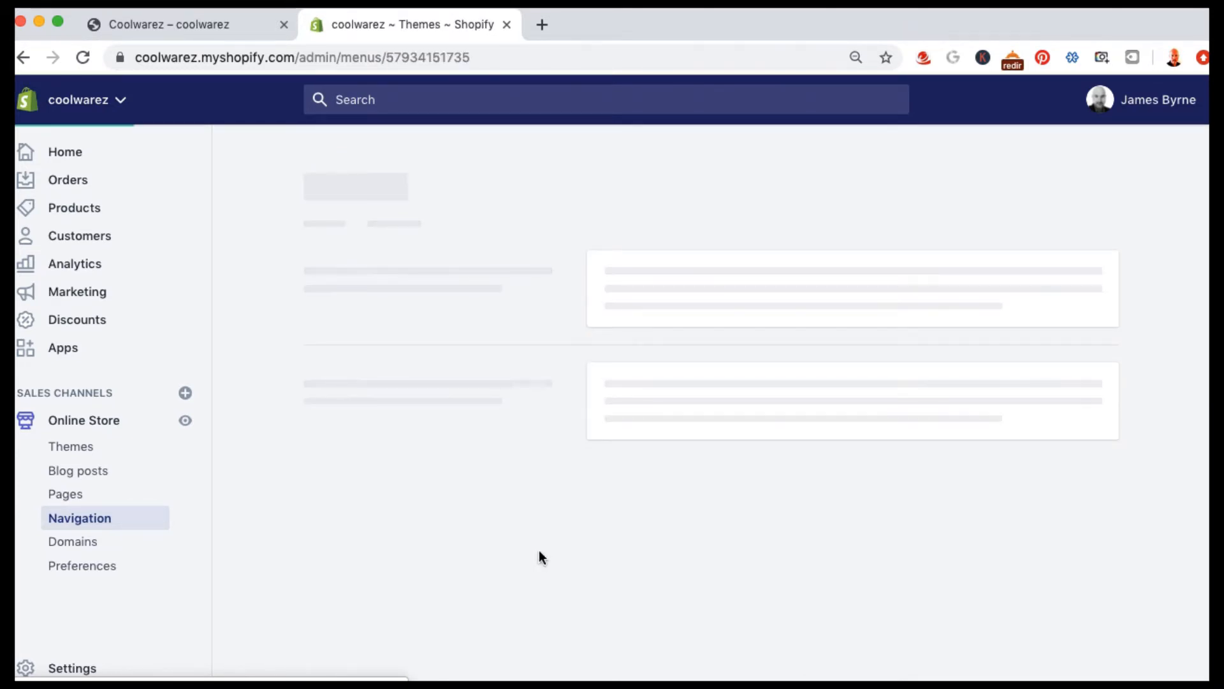
- Add a Beauty item to the Main menu, linked to the Beauty collection
scroll(383, 574, down, 2)
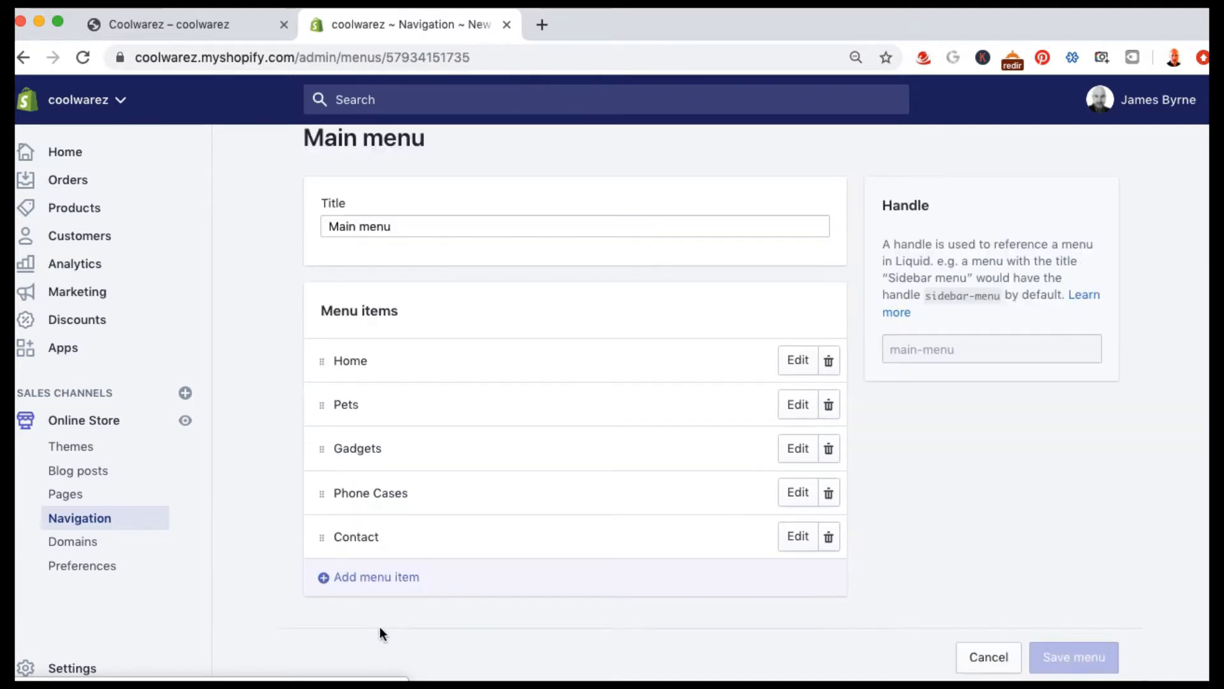
click(374, 568)
click(420, 450)
text(Beau)
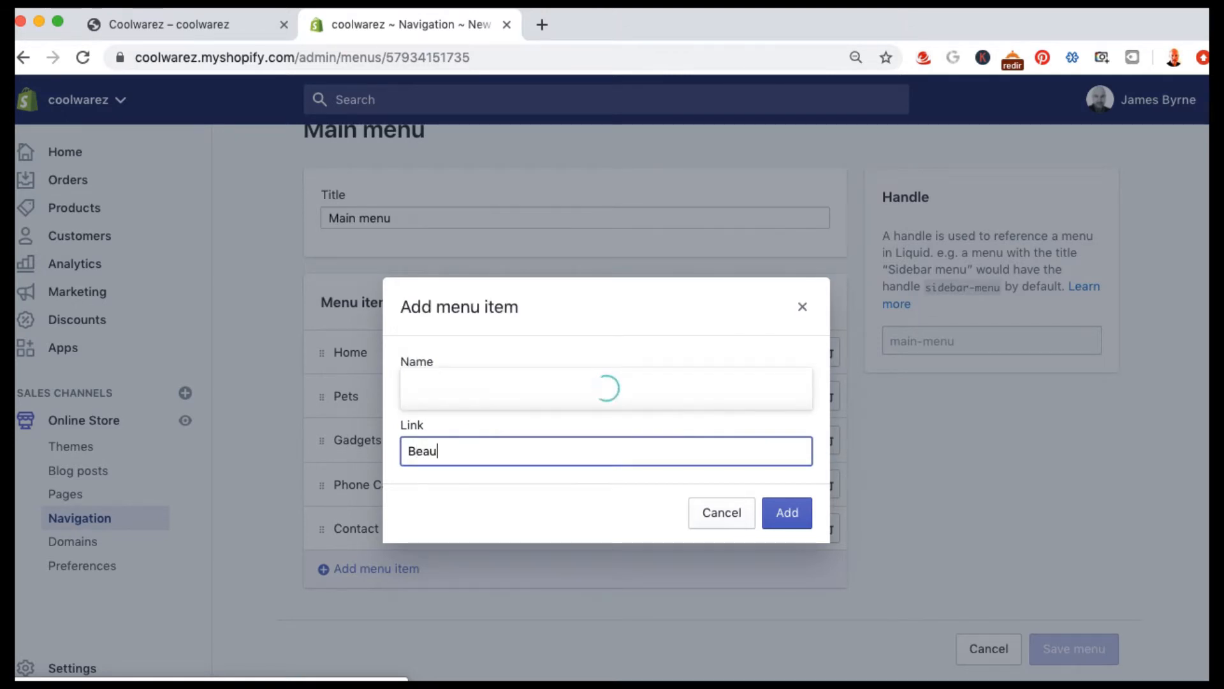
click(454, 372)
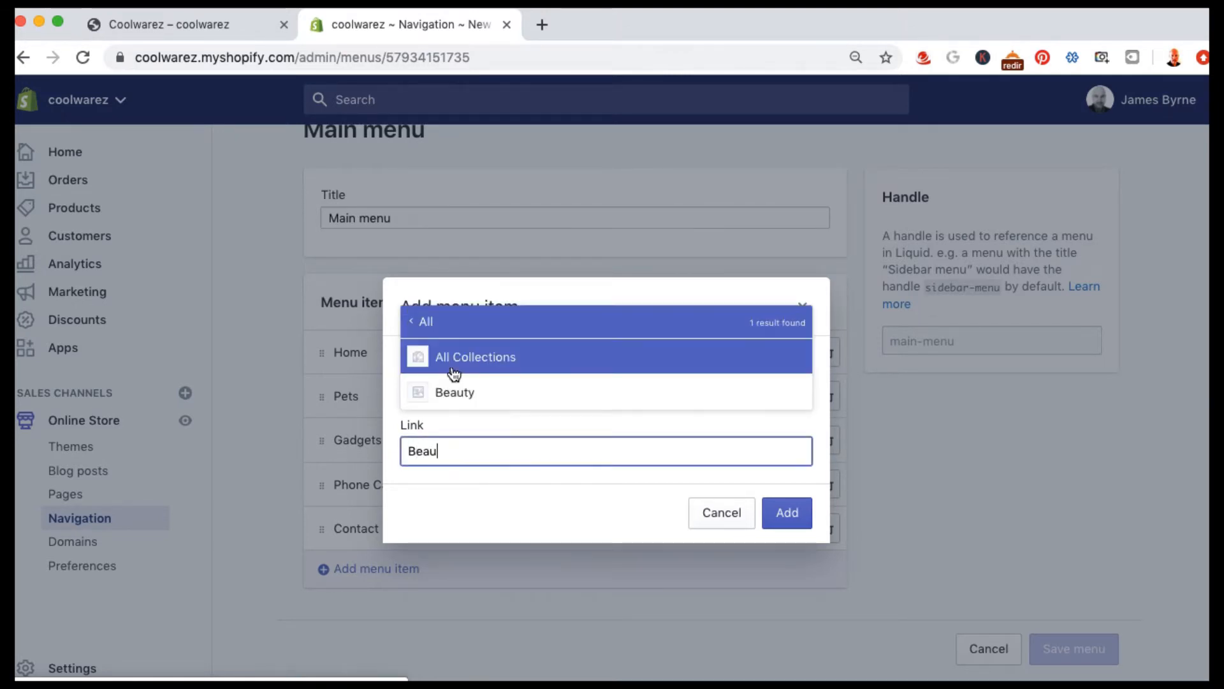
click(451, 390)
click(775, 545)
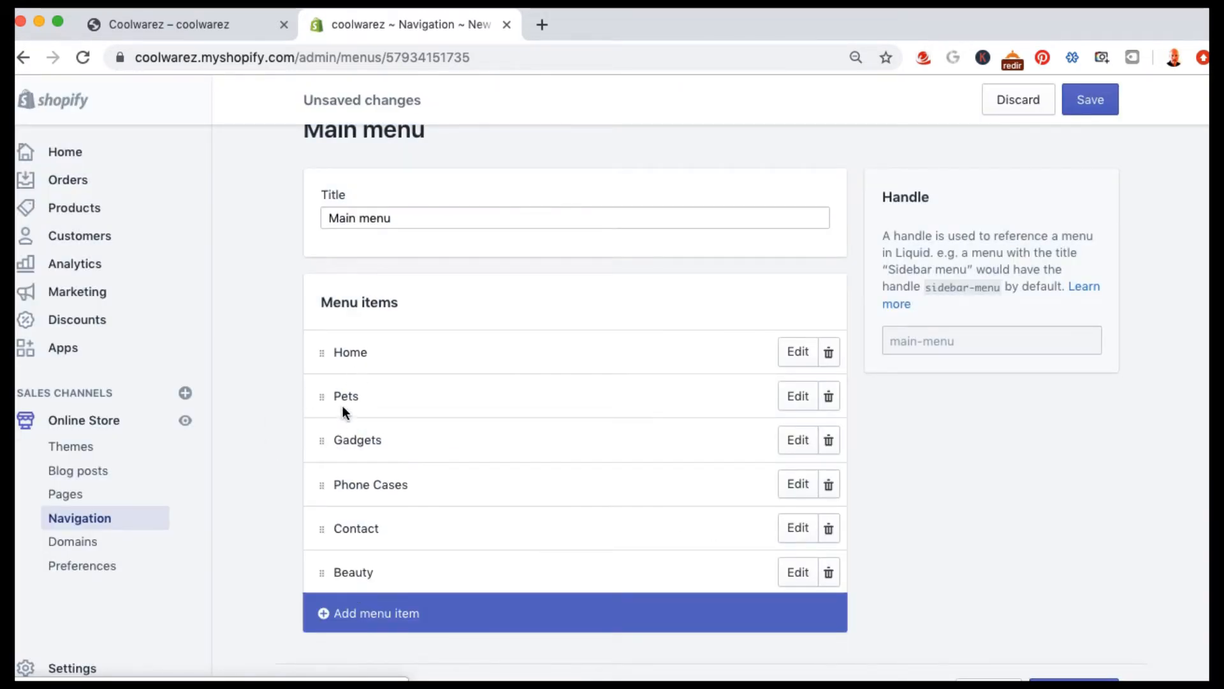
- Move the Beauty menu item between Pets and Gadgets, and save the menu
drag(319, 572, 326, 426)
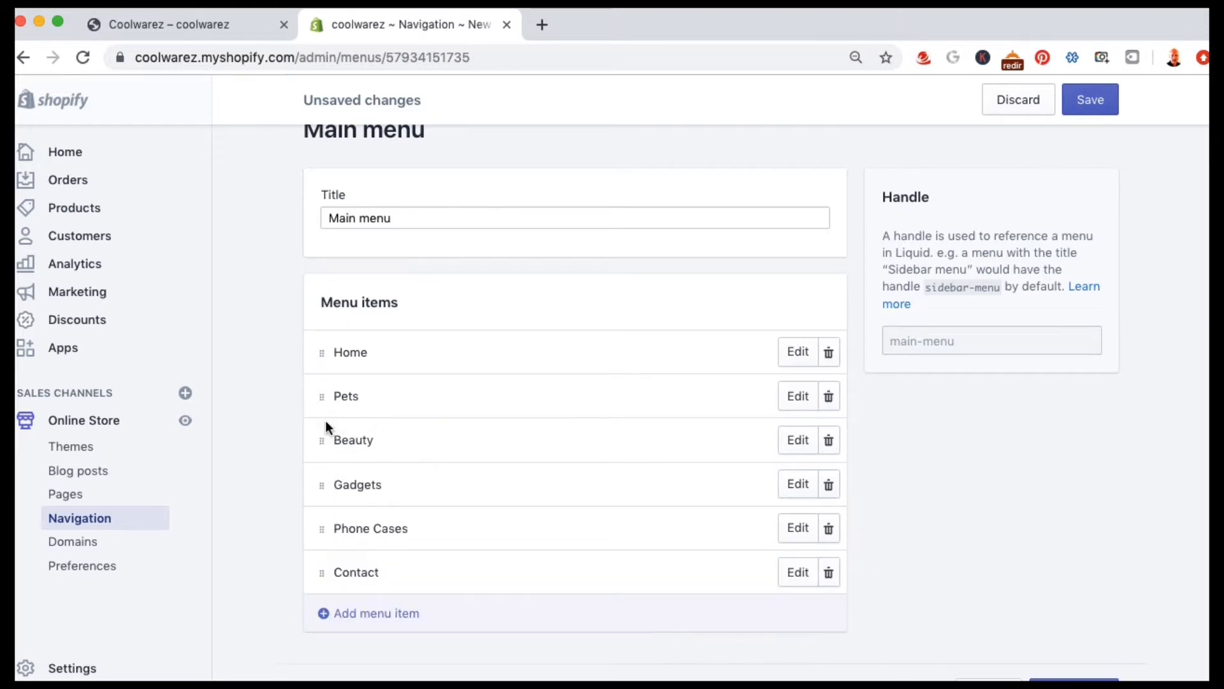
click(1087, 105)
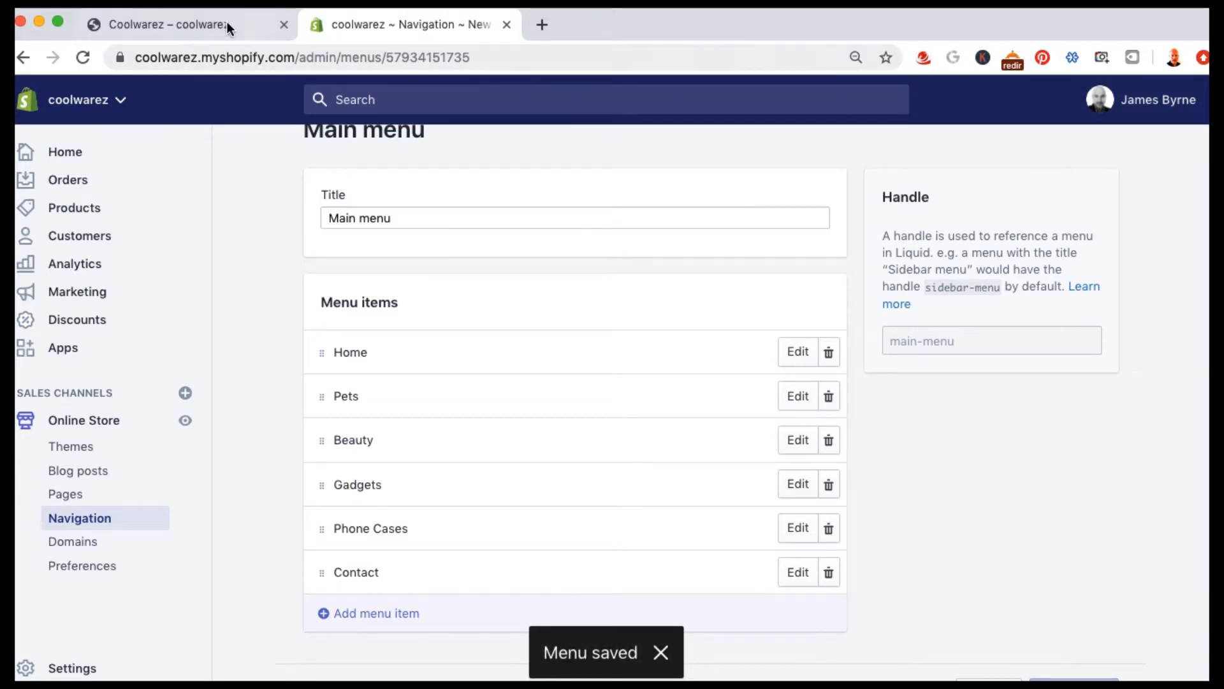
- Reload the storefront and open the Beauty collection page from its navigation to check the Shampoo product
click(182, 26)
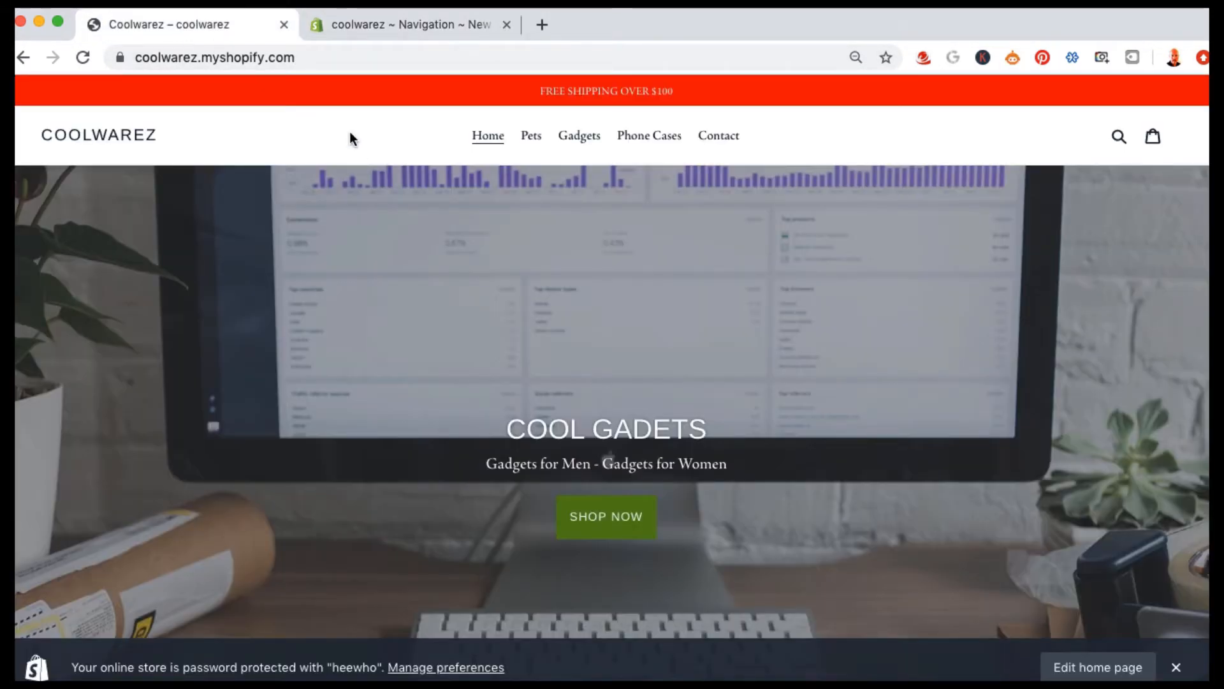
key(super+r)
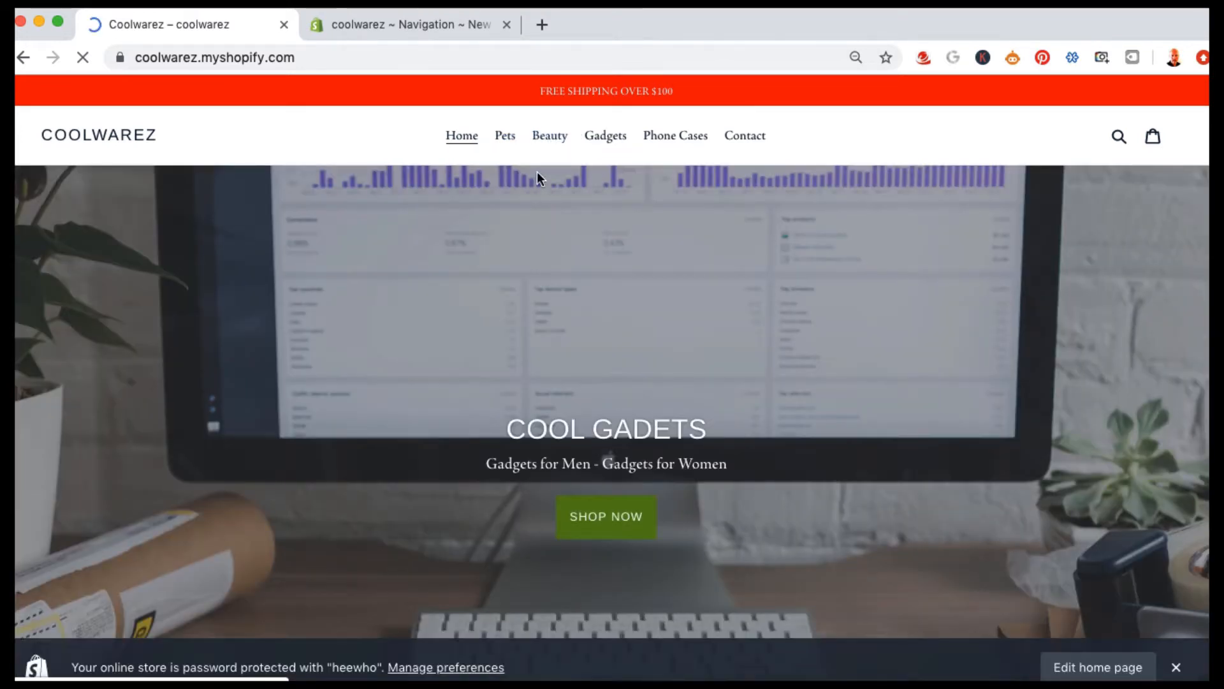
click(556, 146)
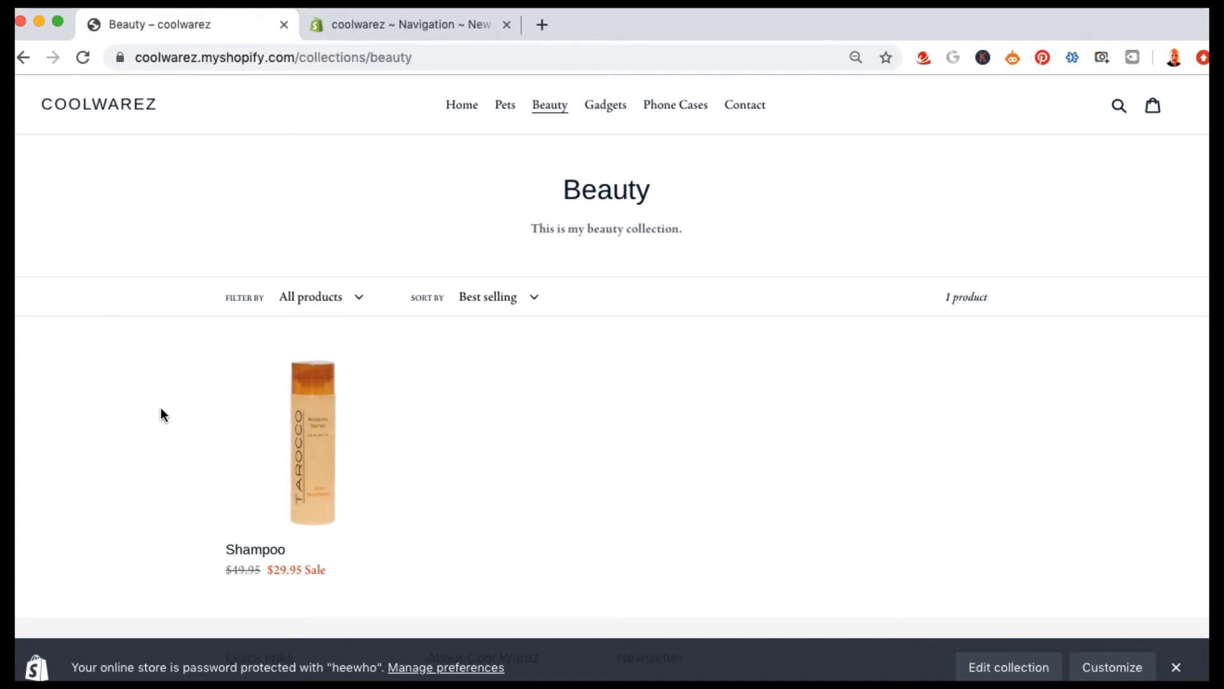
- Open the Shampoo product page, view its tube image, and try the 253 ml and 436 ml sizes to compare prices
click(317, 426)
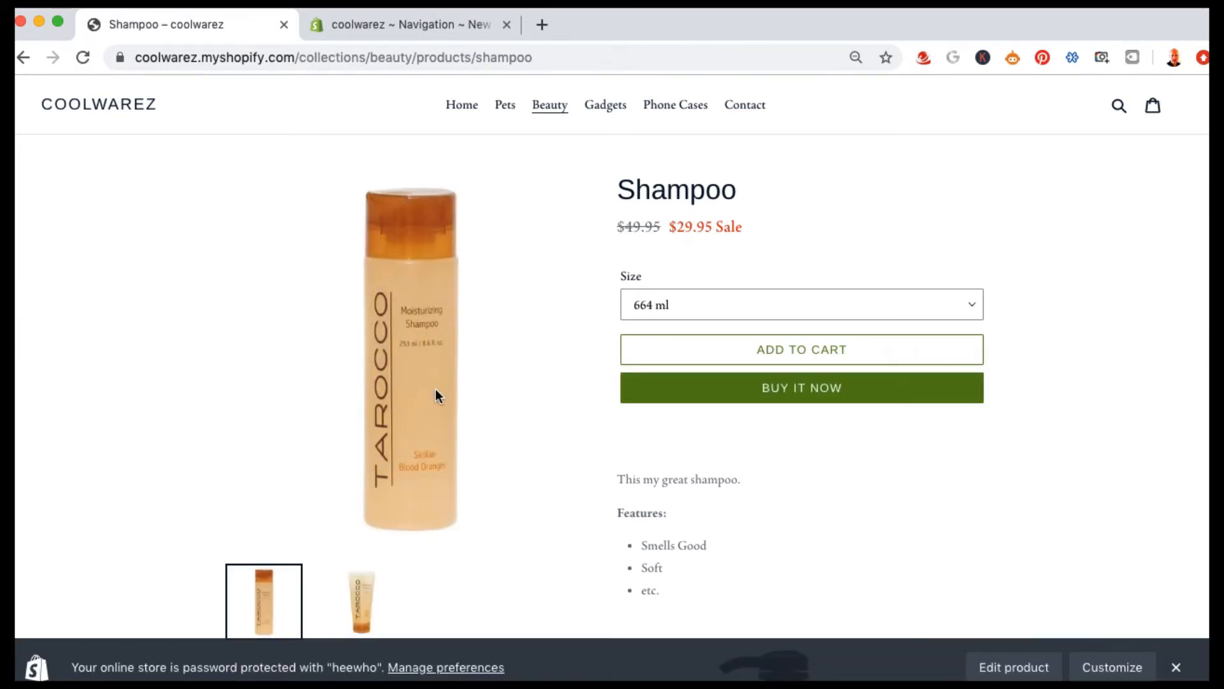
click(355, 600)
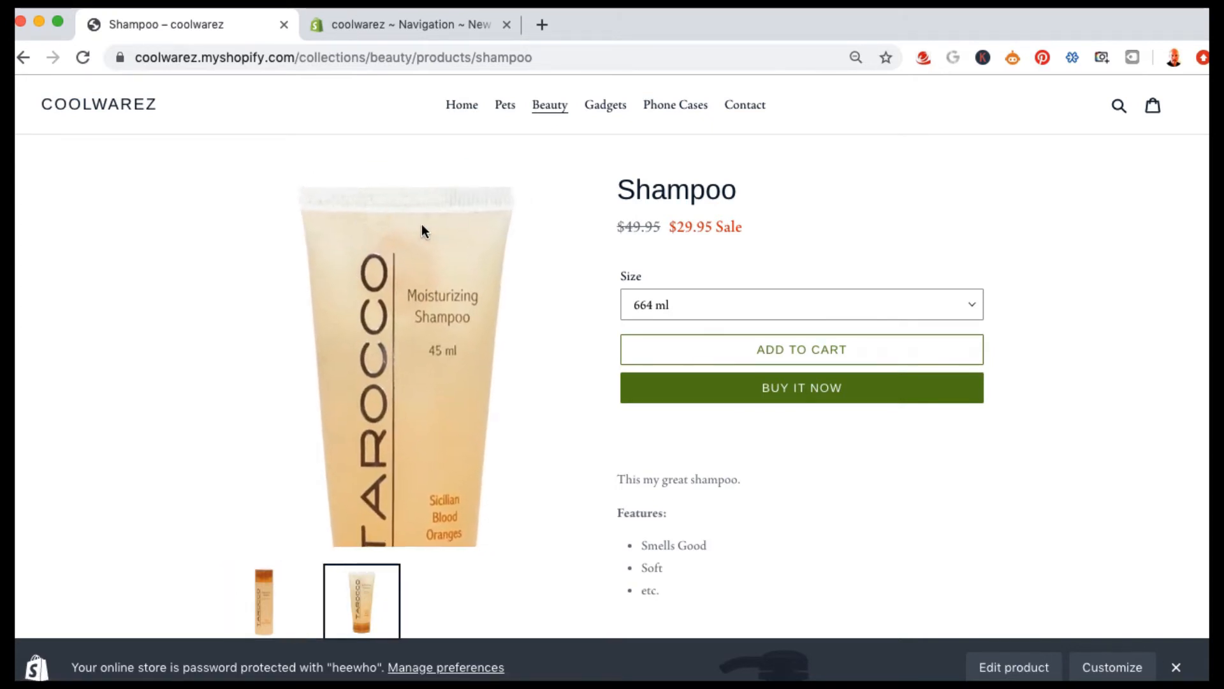
click(926, 311)
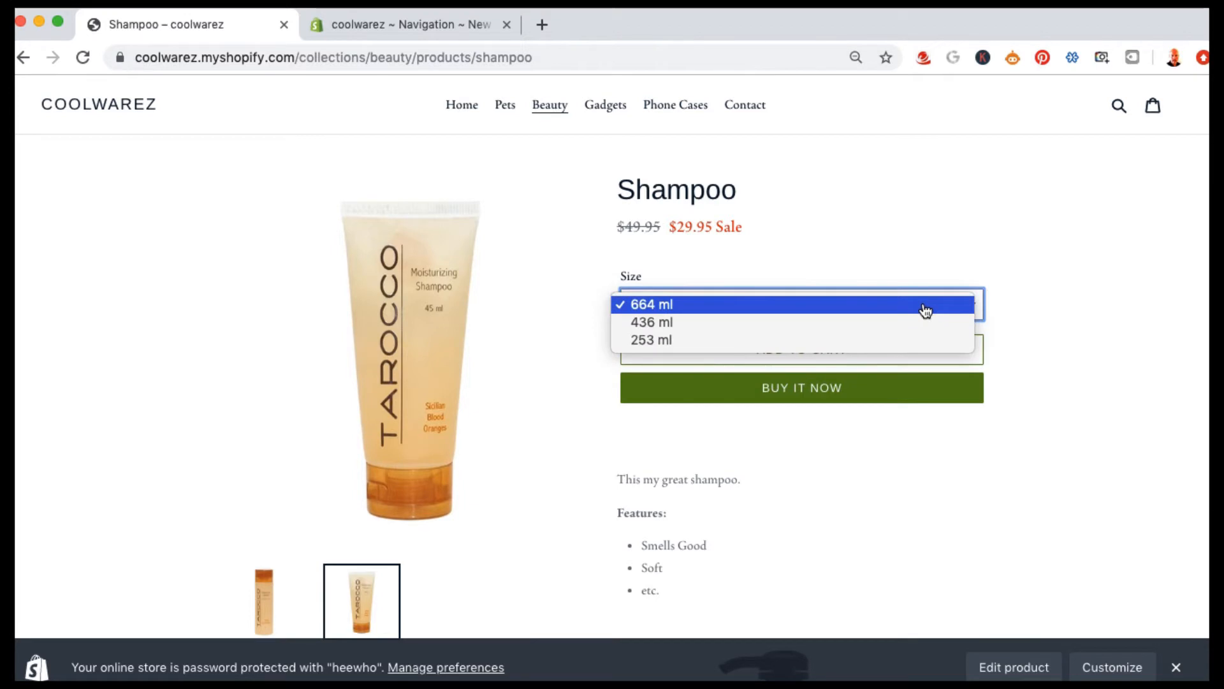
click(882, 339)
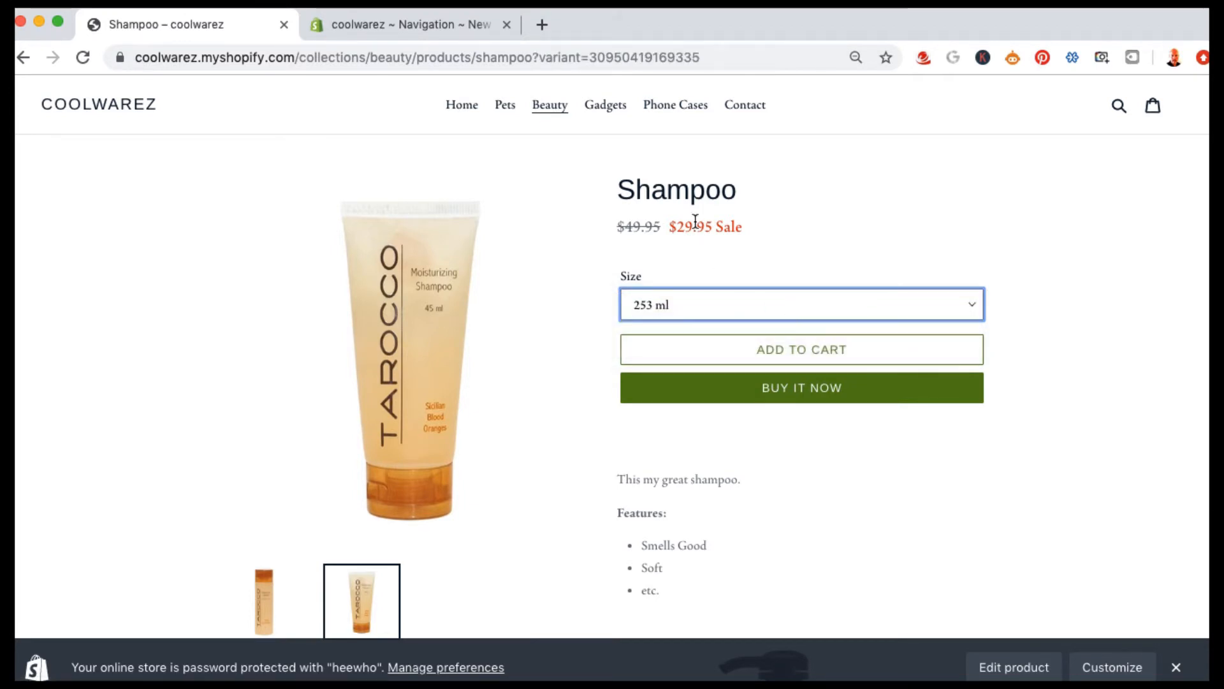
click(698, 303)
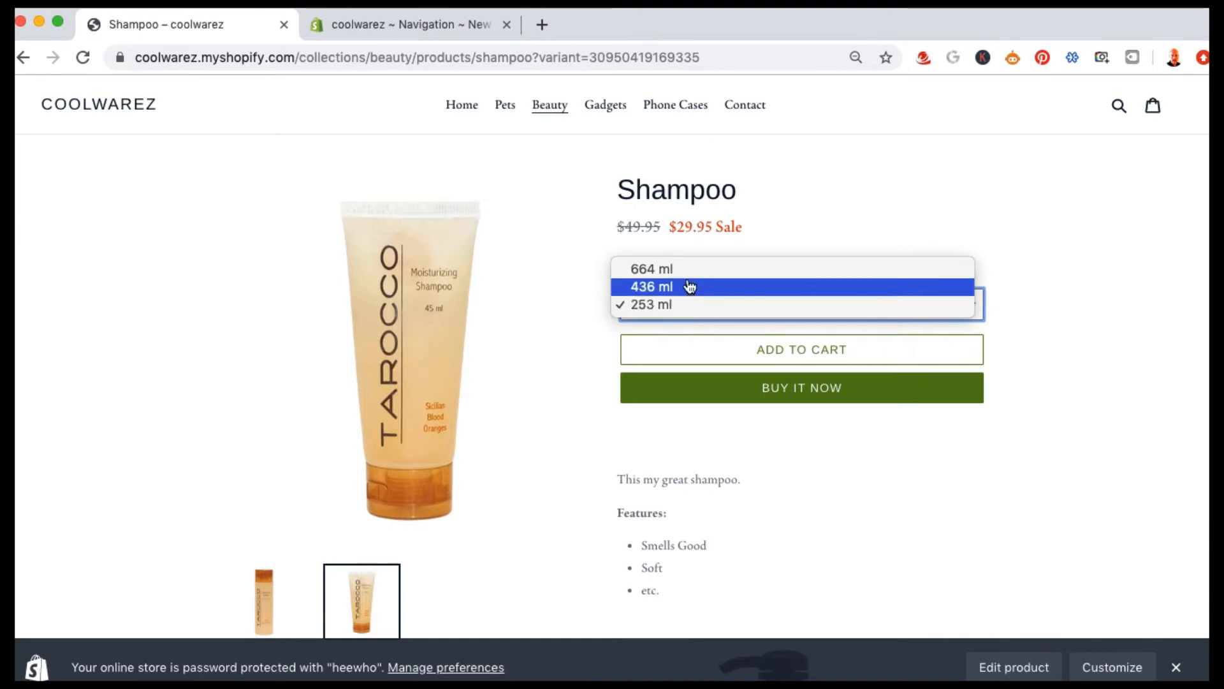
click(690, 286)
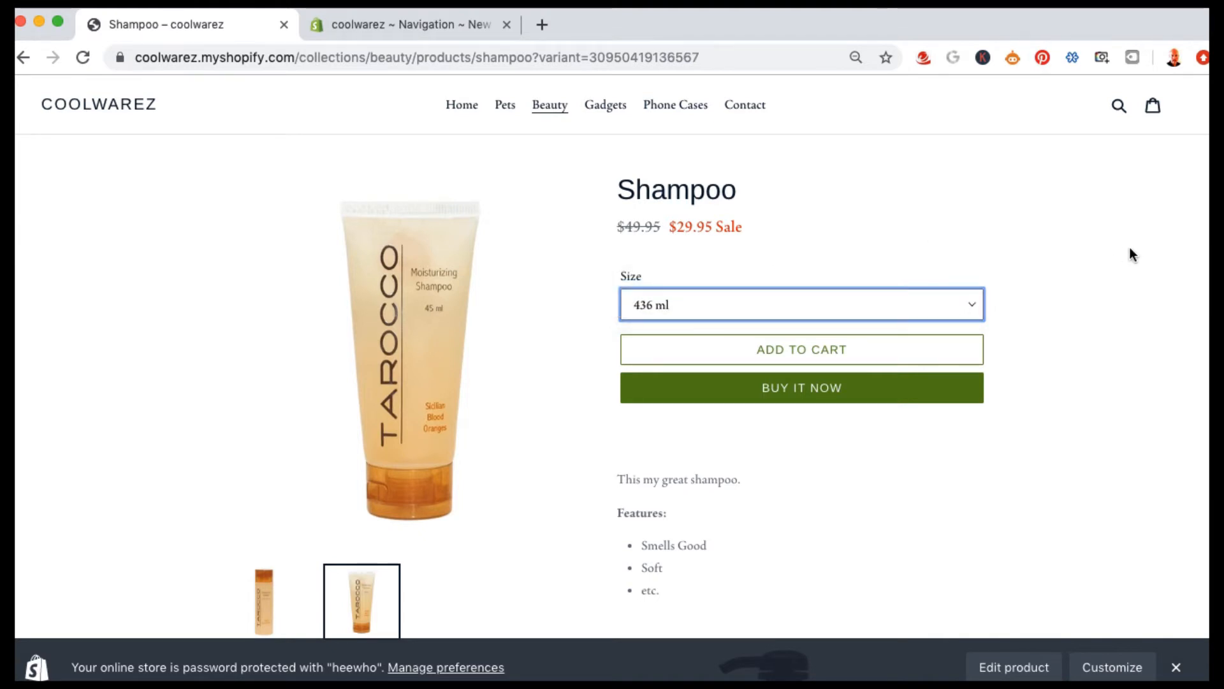
- Review the rest of the Shampoo page, including its description, embedded image and customer reviews section
click(1124, 288)
scroll(1076, 403, down, 8)
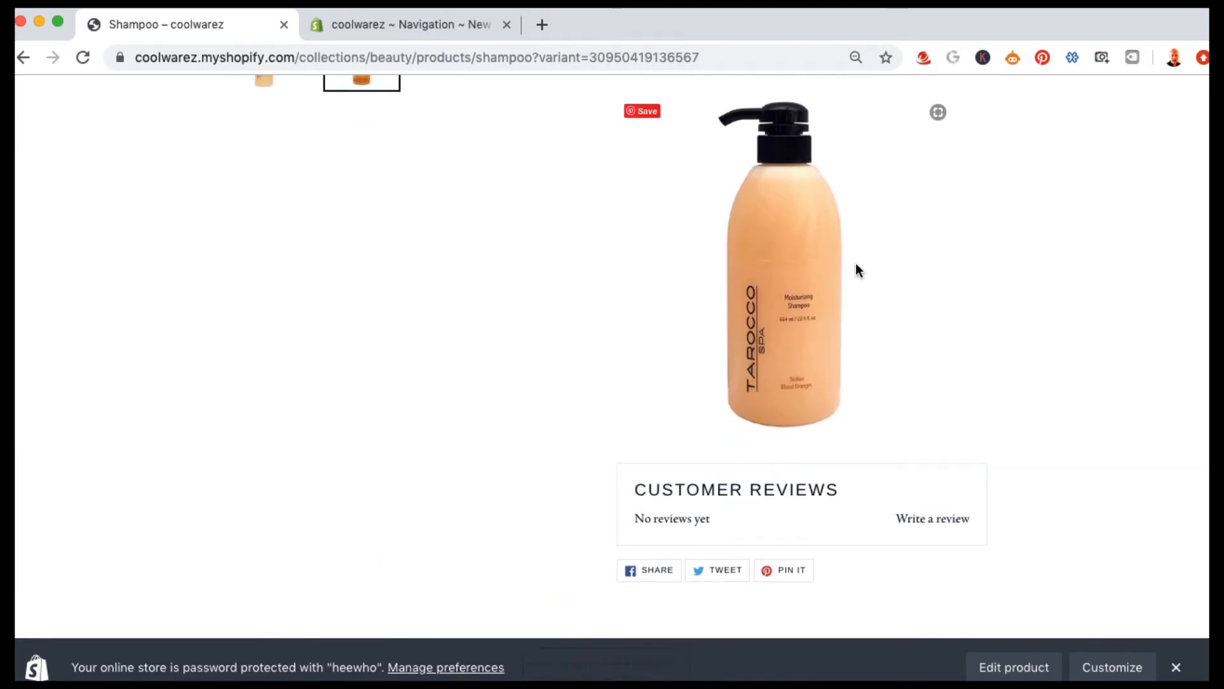
scroll(1019, 262, down, 5)
scroll(1018, 261, up, 9)
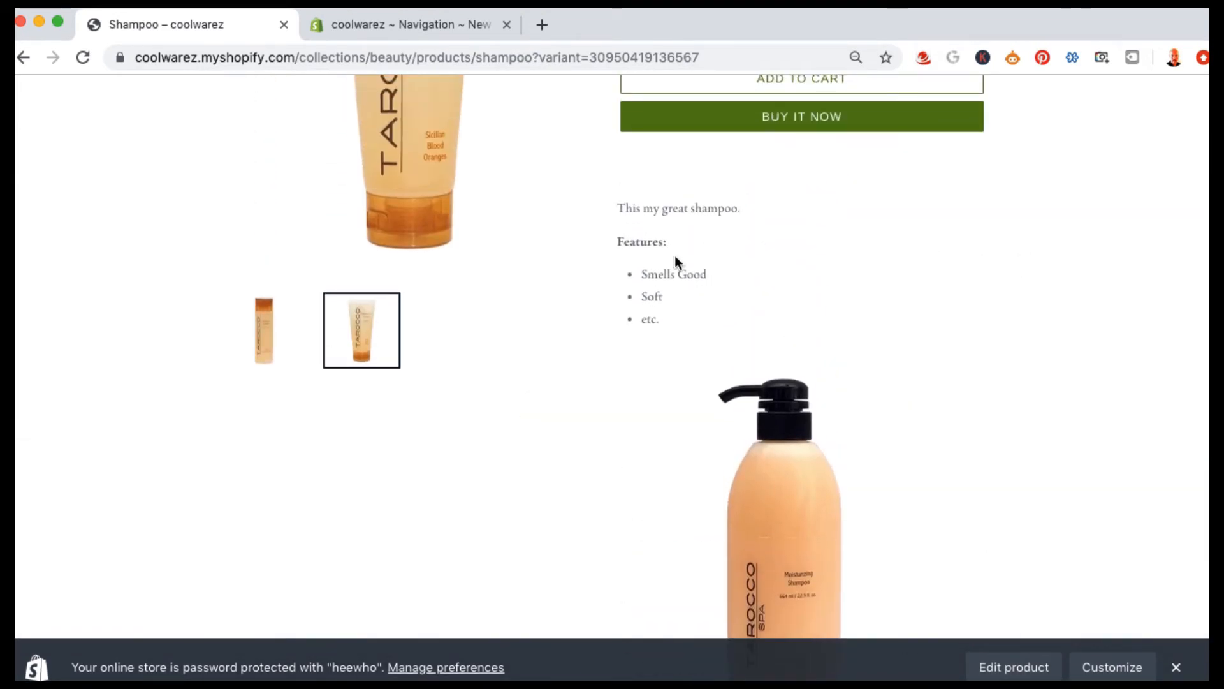
scroll(931, 274, up, 4)
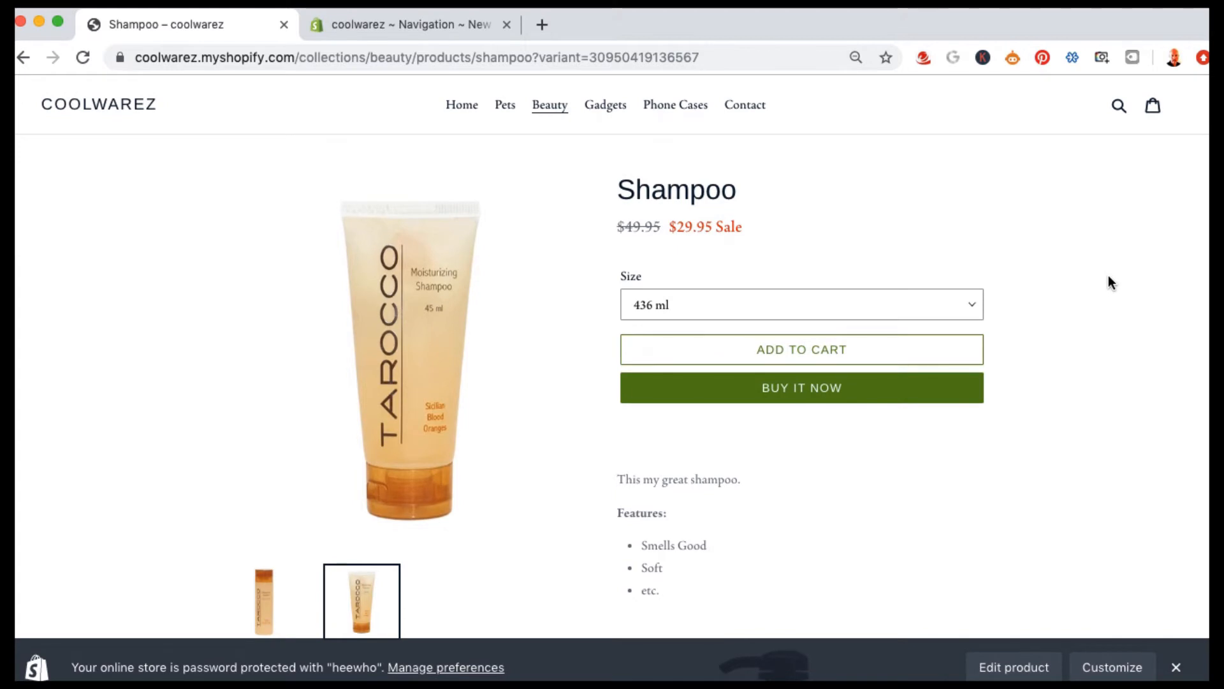
- Return to the store admin and open the Shampoo product at its variants
click(379, 27)
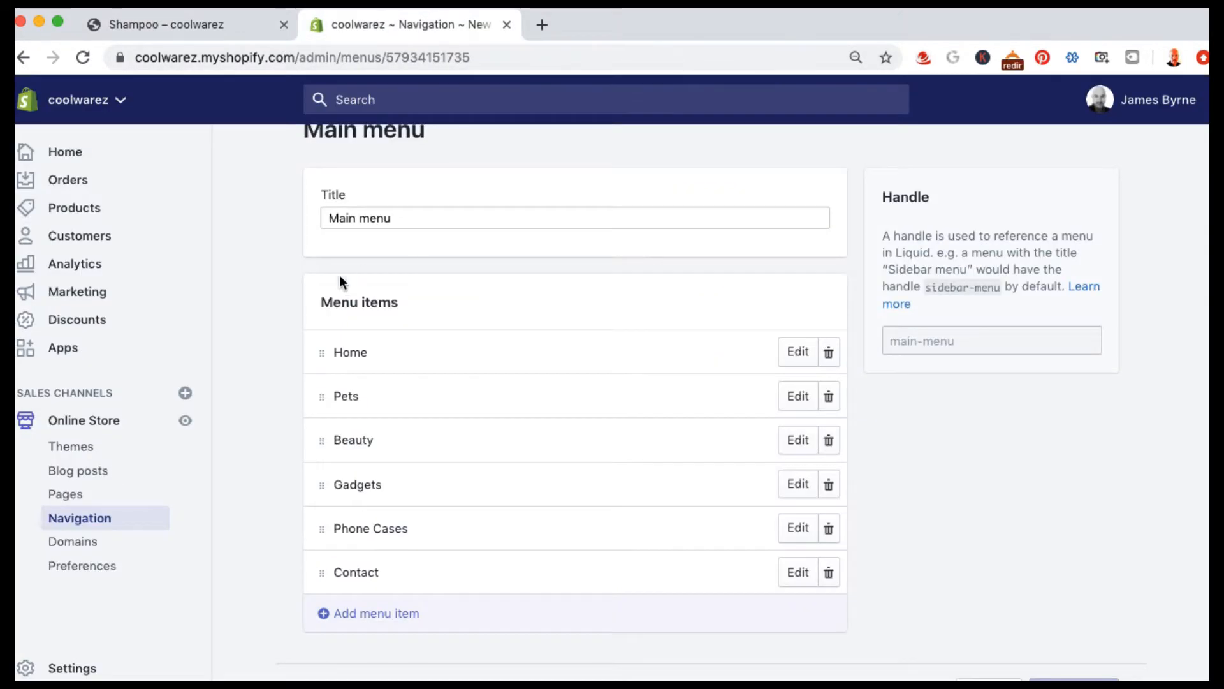
click(80, 209)
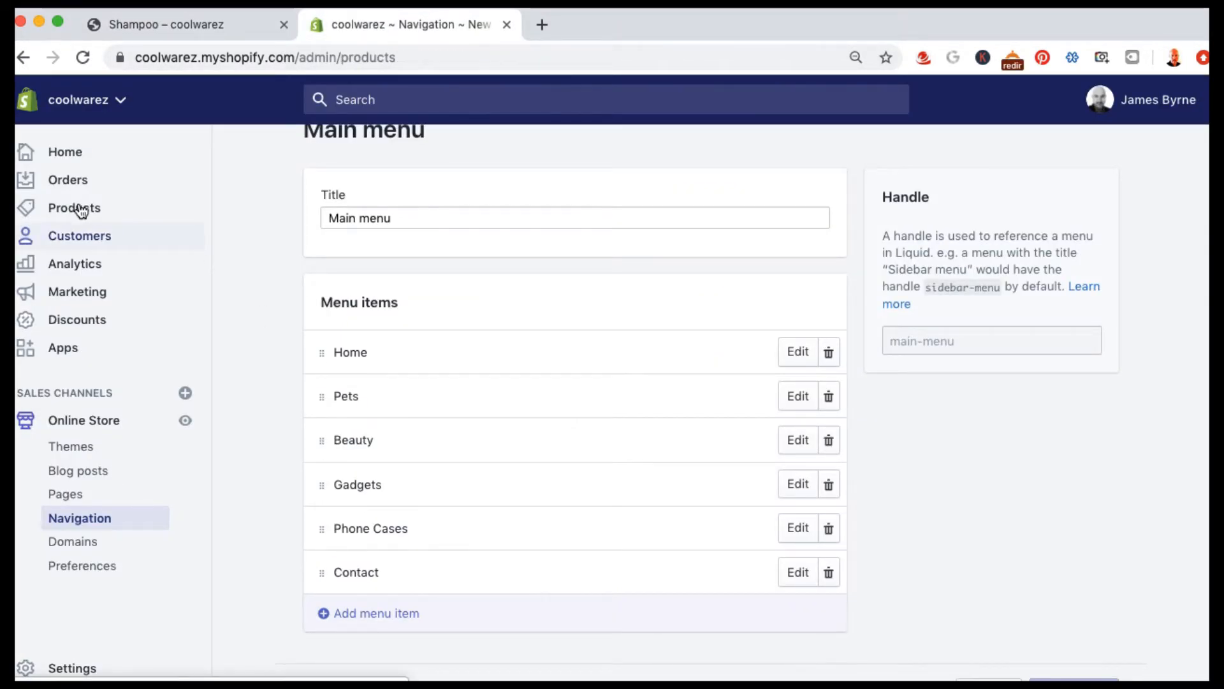
click(382, 407)
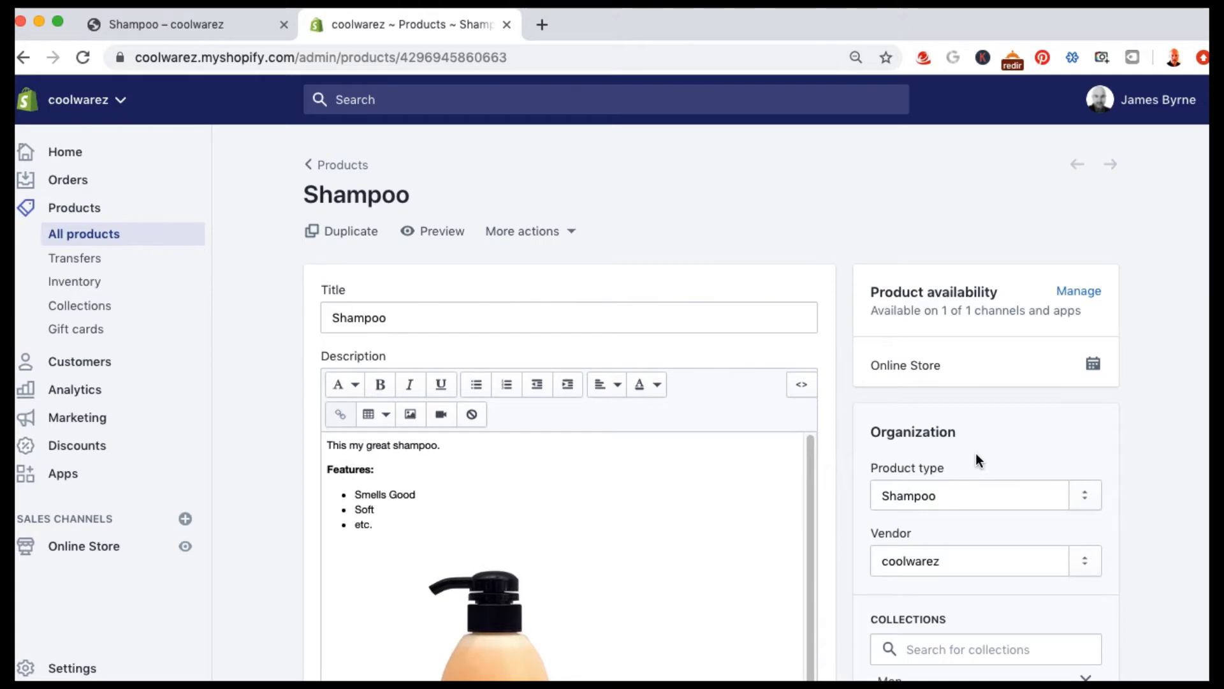
scroll(976, 454, down, 15)
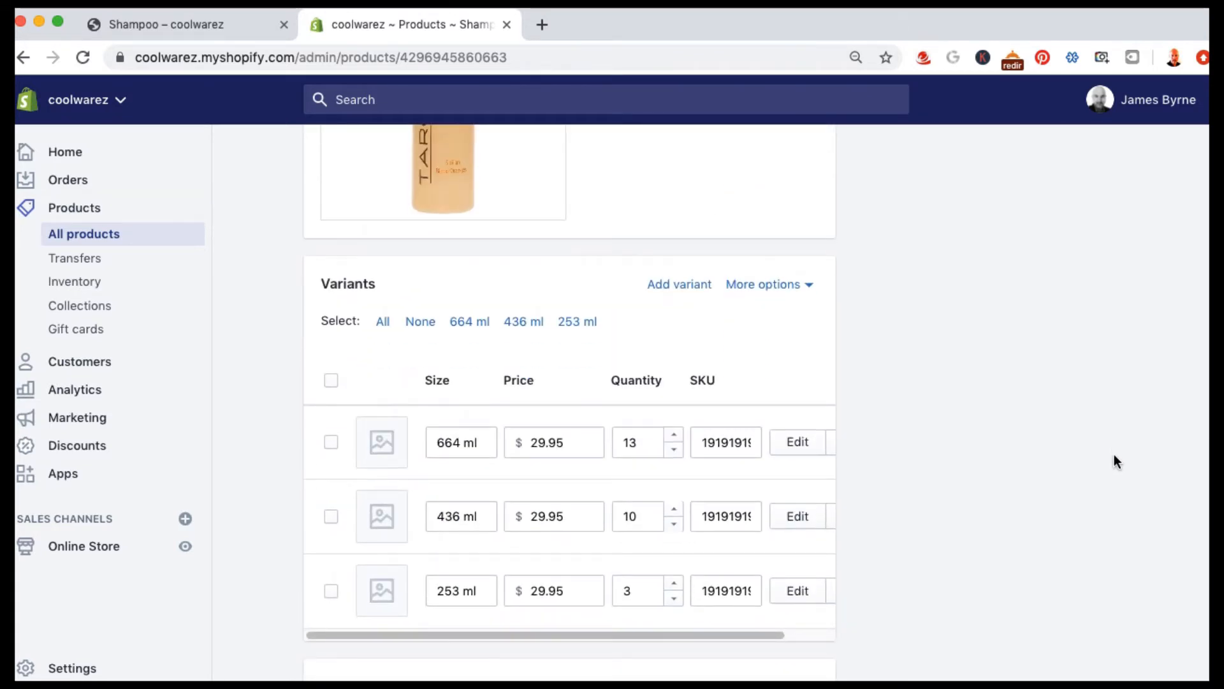
scroll(1114, 455, down, 3)
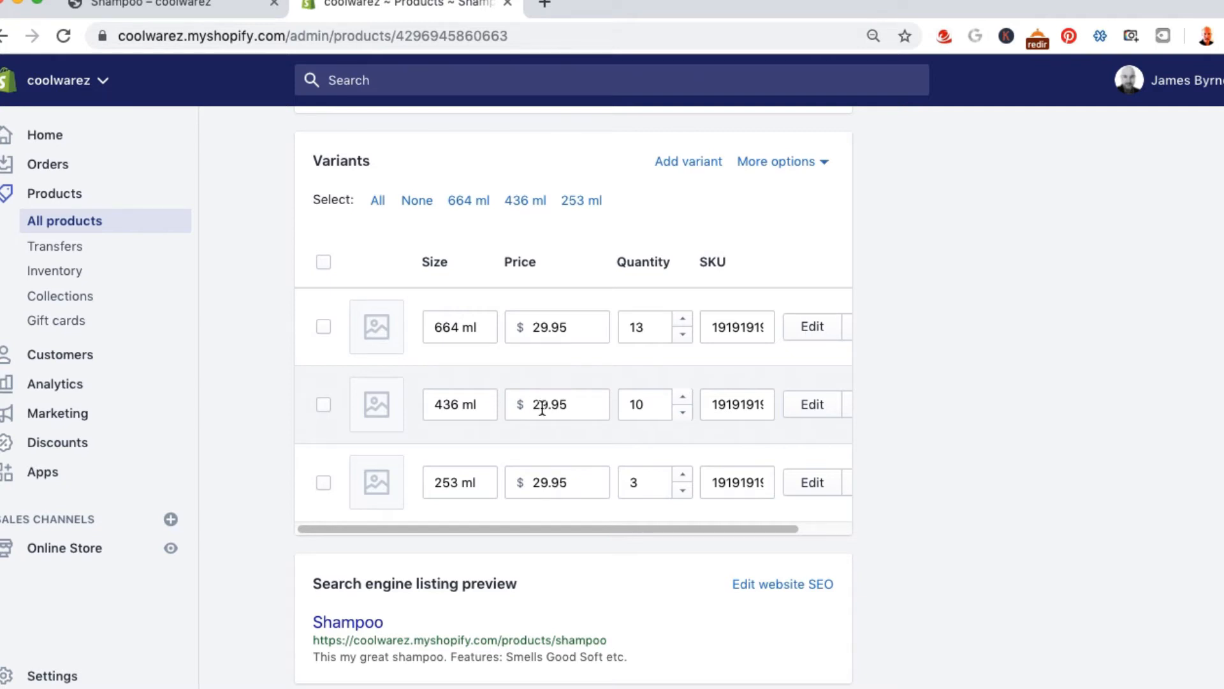
- Set the variant prices to $22.95 for 436 ml and $19.95 for 253 ml
drag(705, 529, 786, 529)
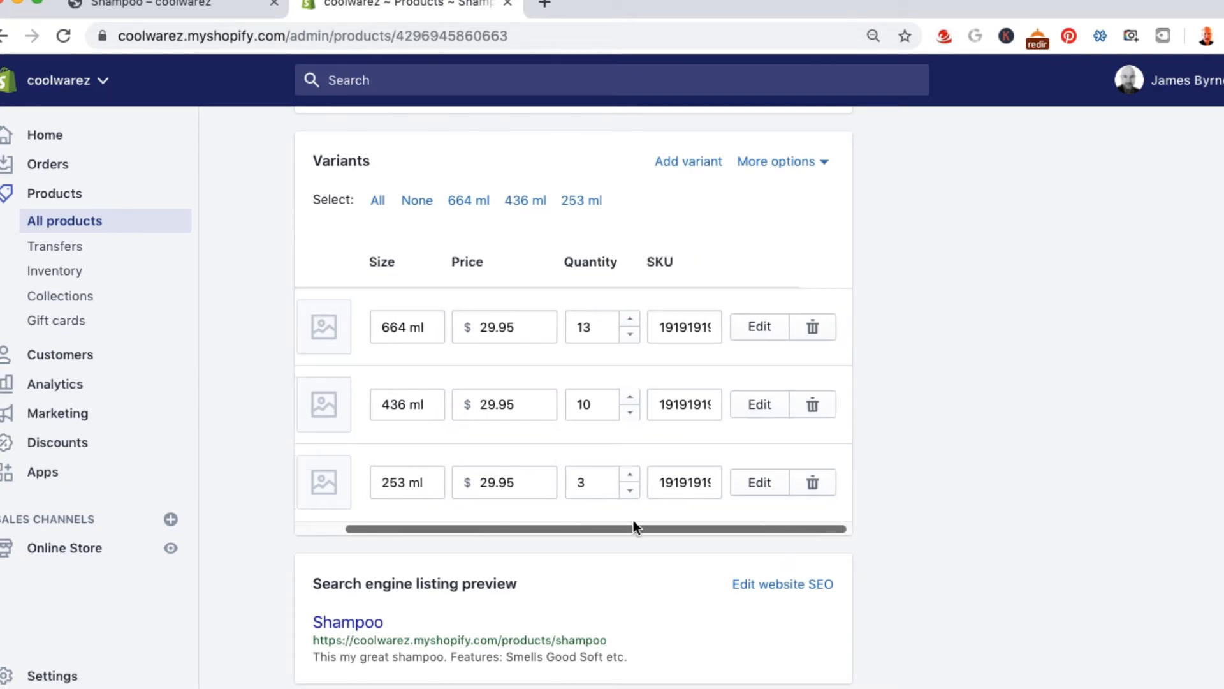
drag(634, 526, 585, 528)
click(540, 403)
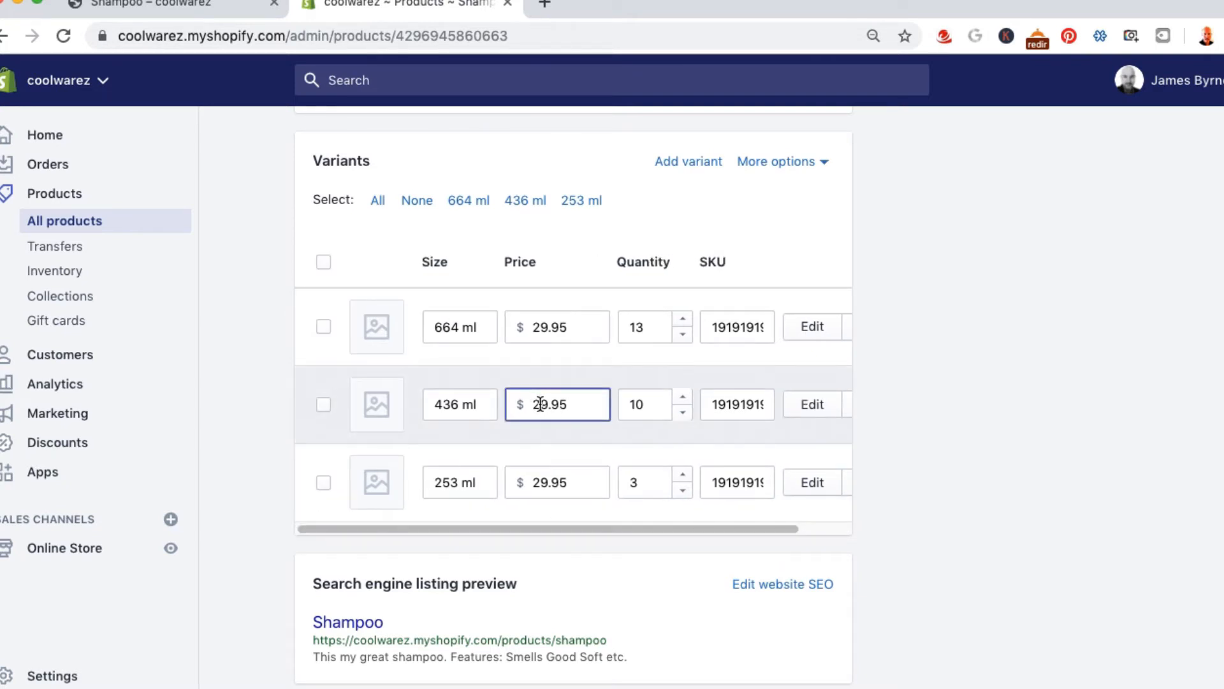
key(Delete)
text(2)
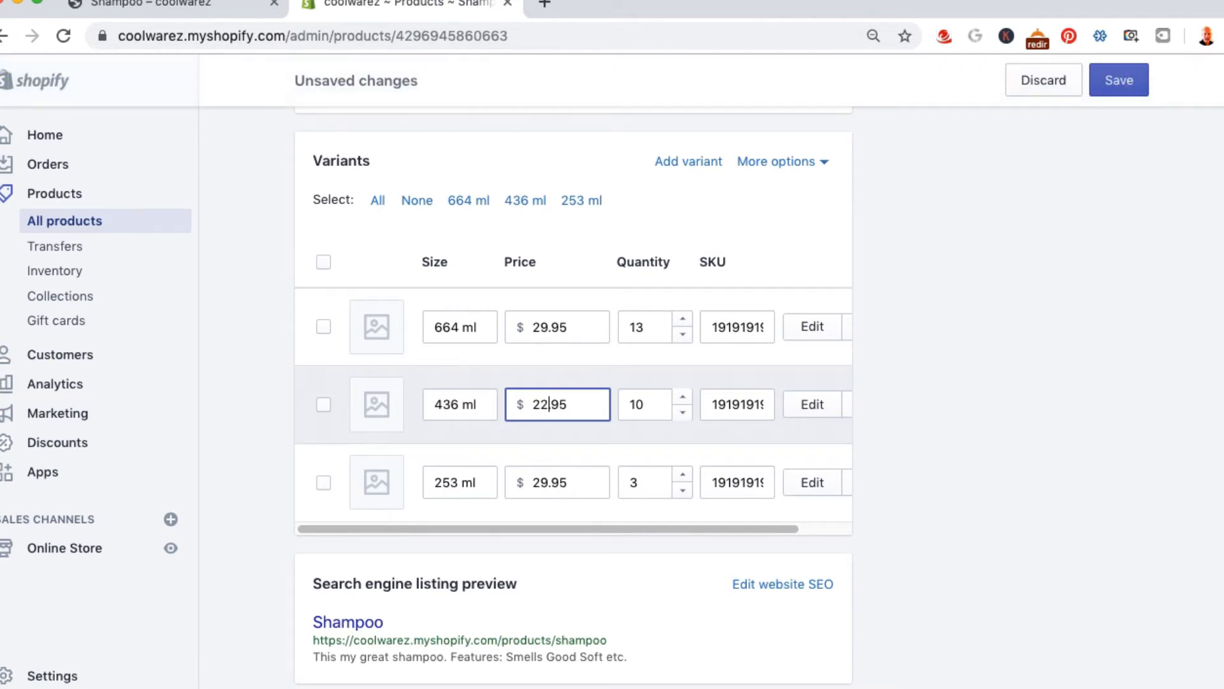
click(542, 483)
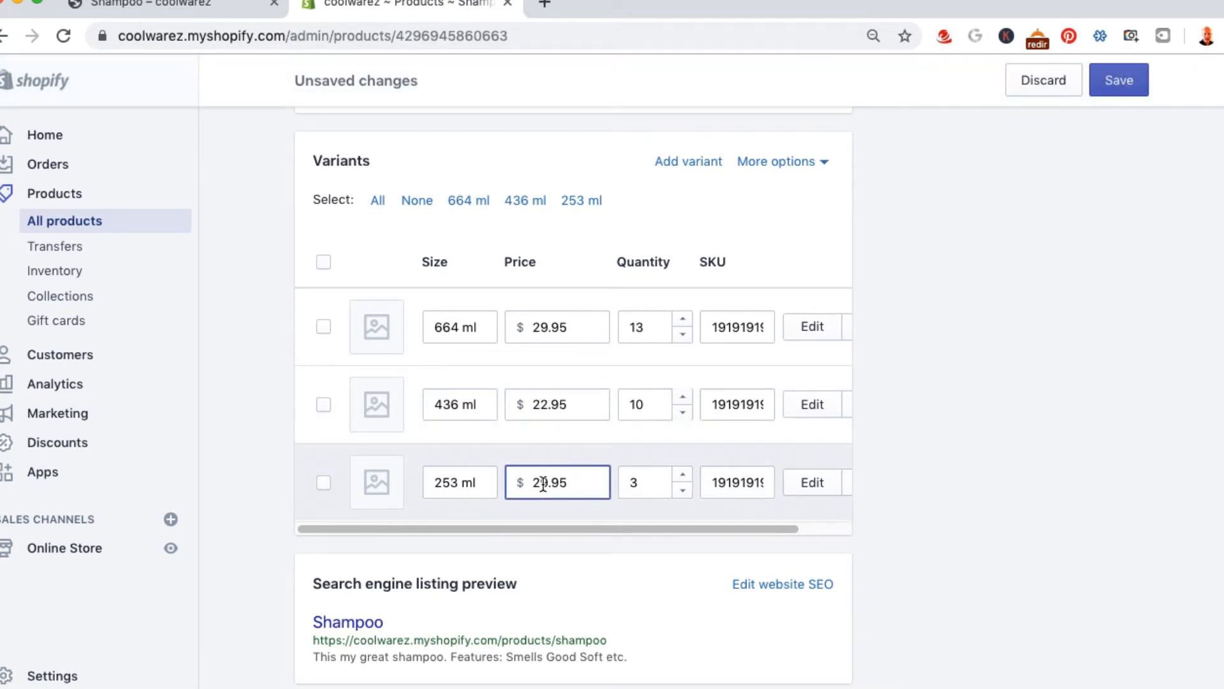
key(BackSpace)
text(1)
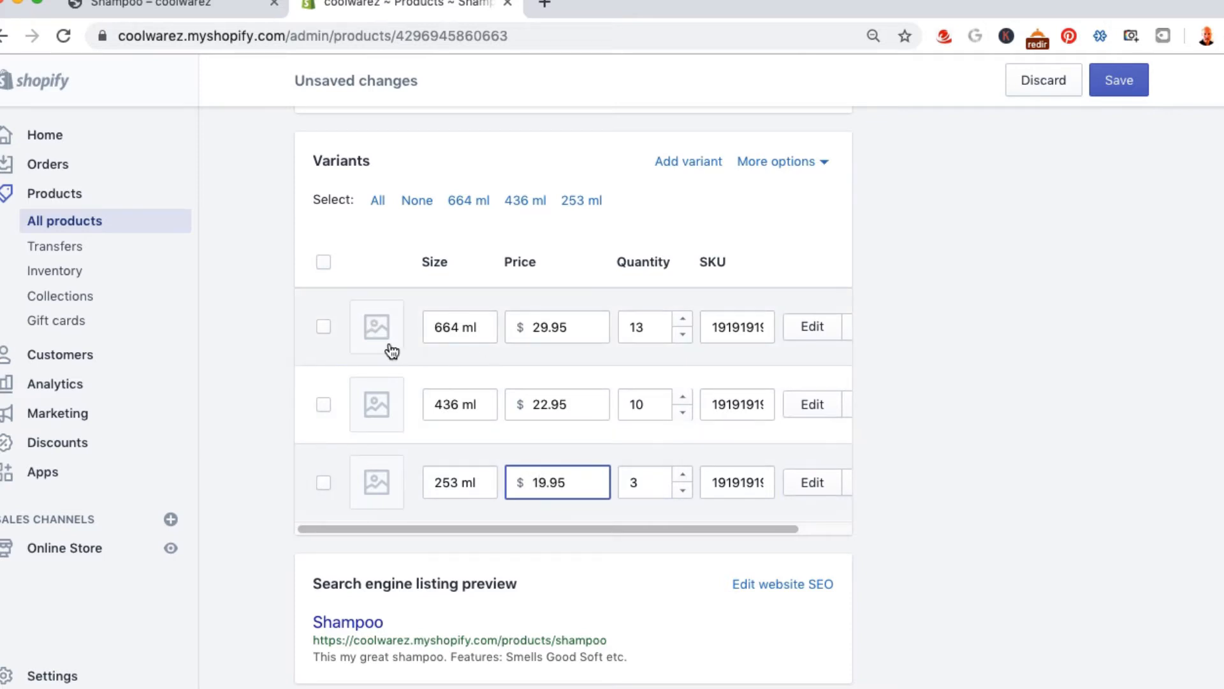
- Upload Cali_Tar_664ml_BodyWash.jpg from the 800x800 TAROCCO folder as the 664 ml variant's image
click(376, 326)
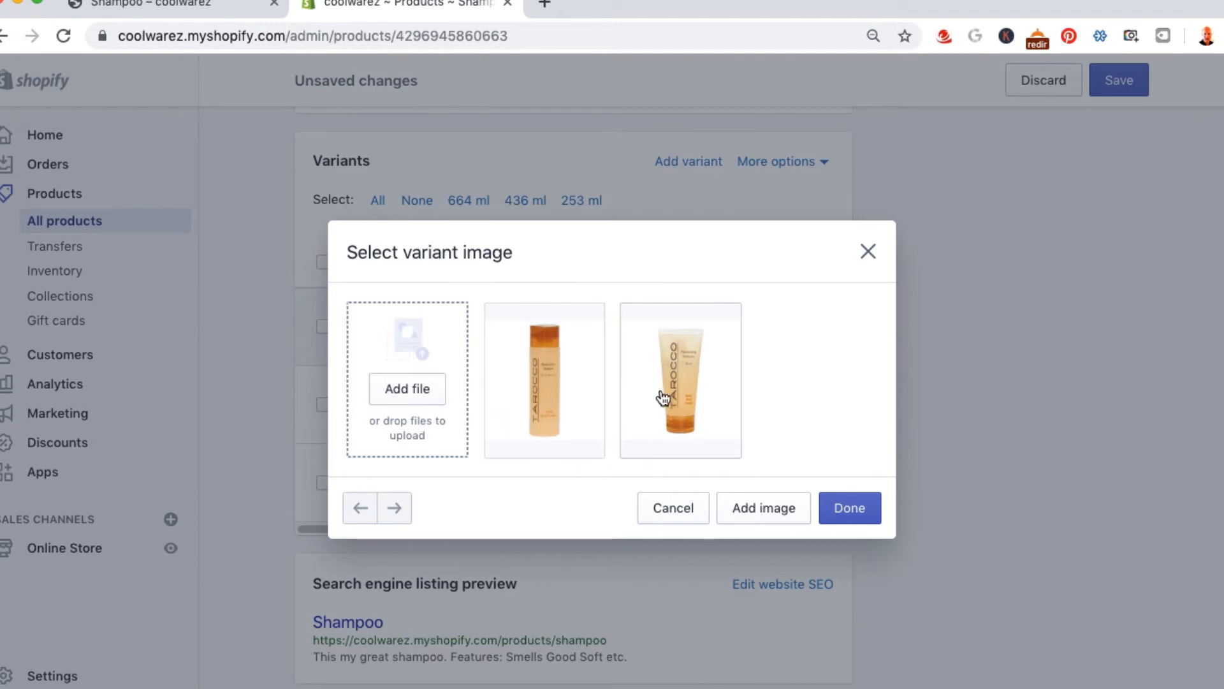
click(762, 509)
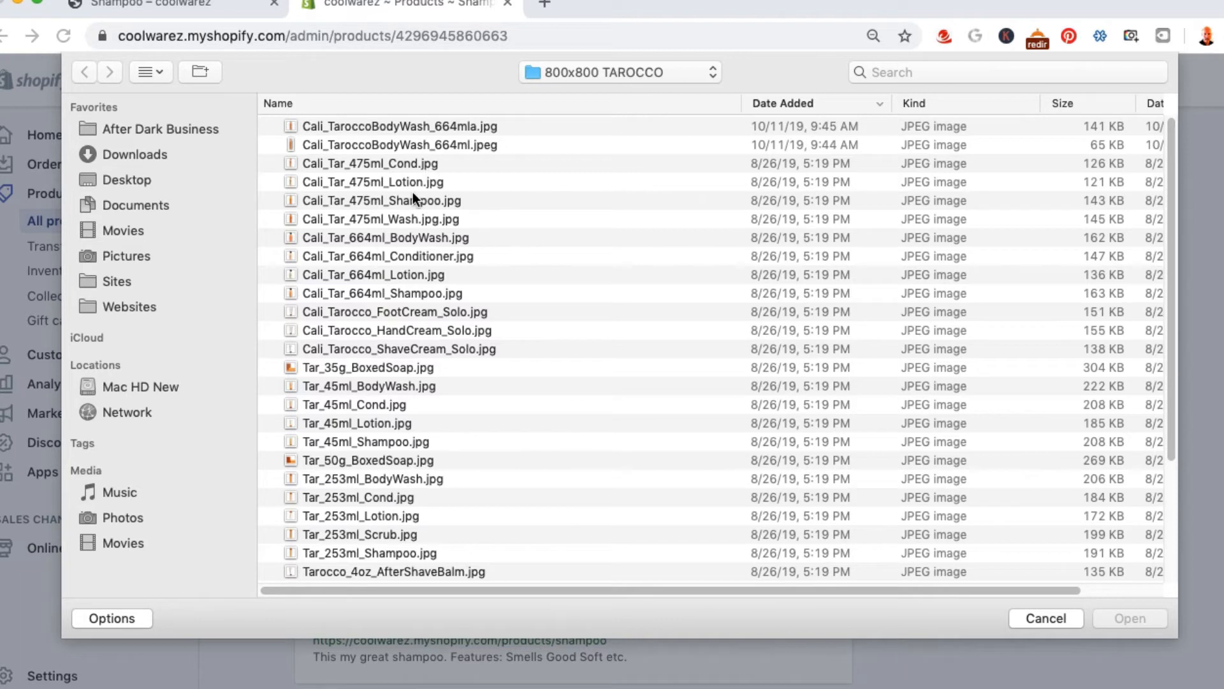
double_click(395, 237)
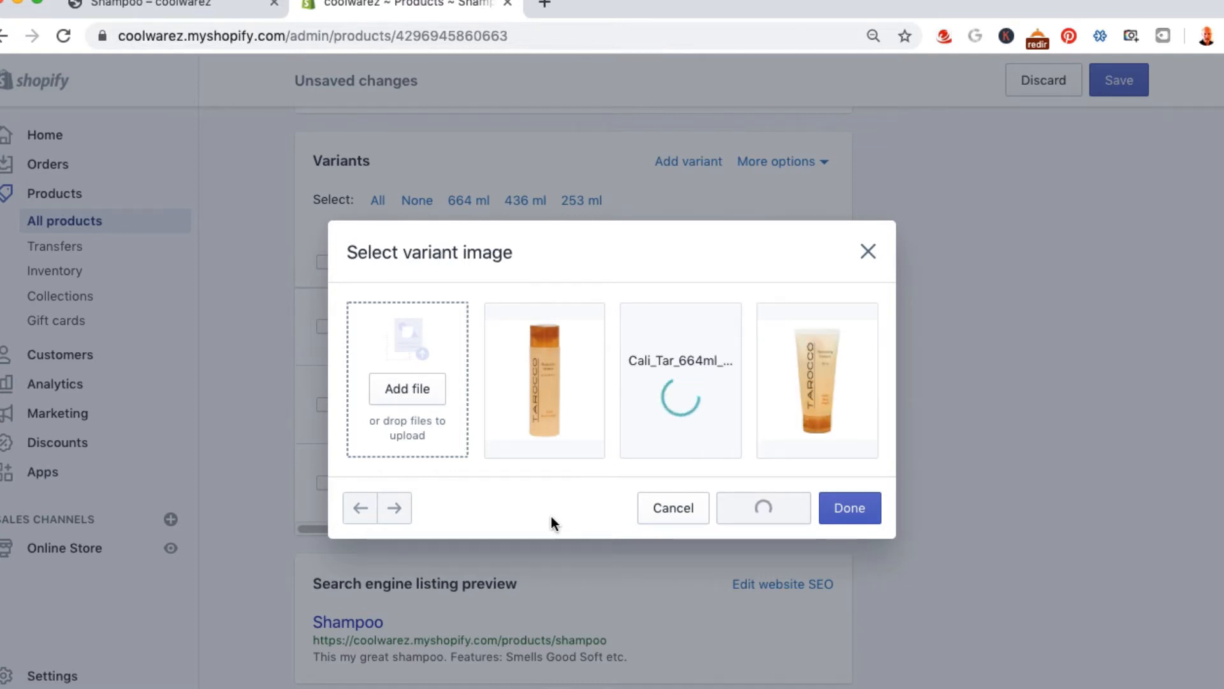
click(855, 510)
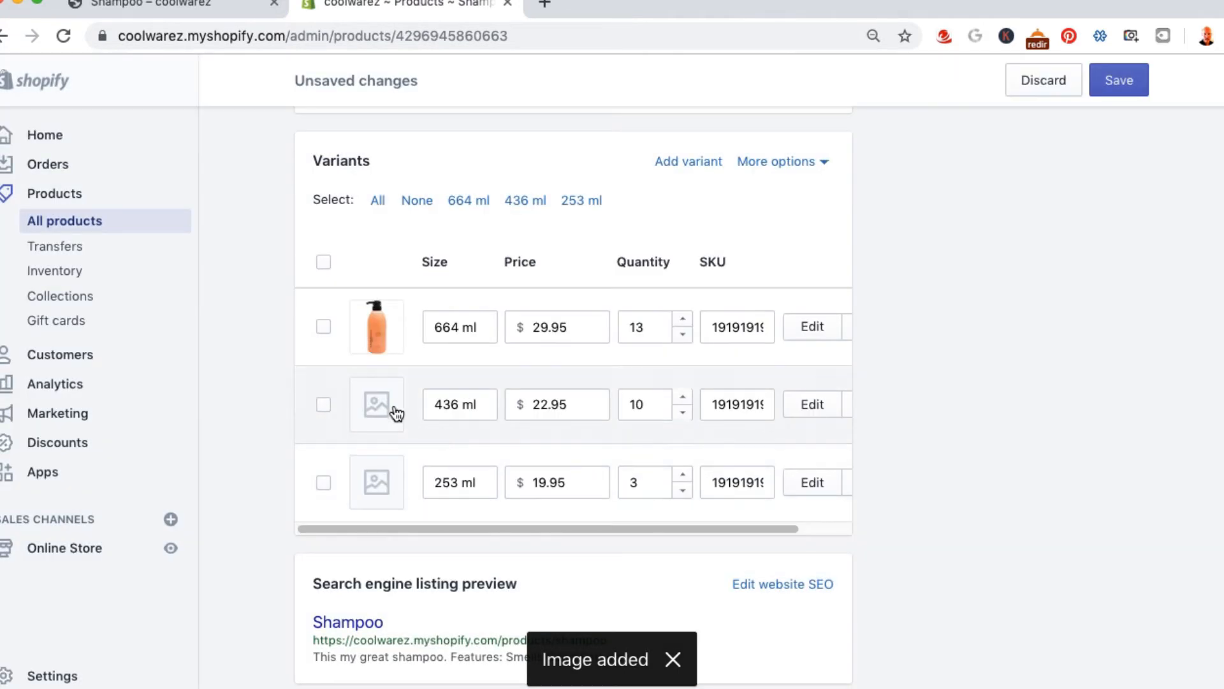
- Assign the existing tube image to the 436 ml variant and the flip-top bottle image to the 253 ml variant
click(366, 409)
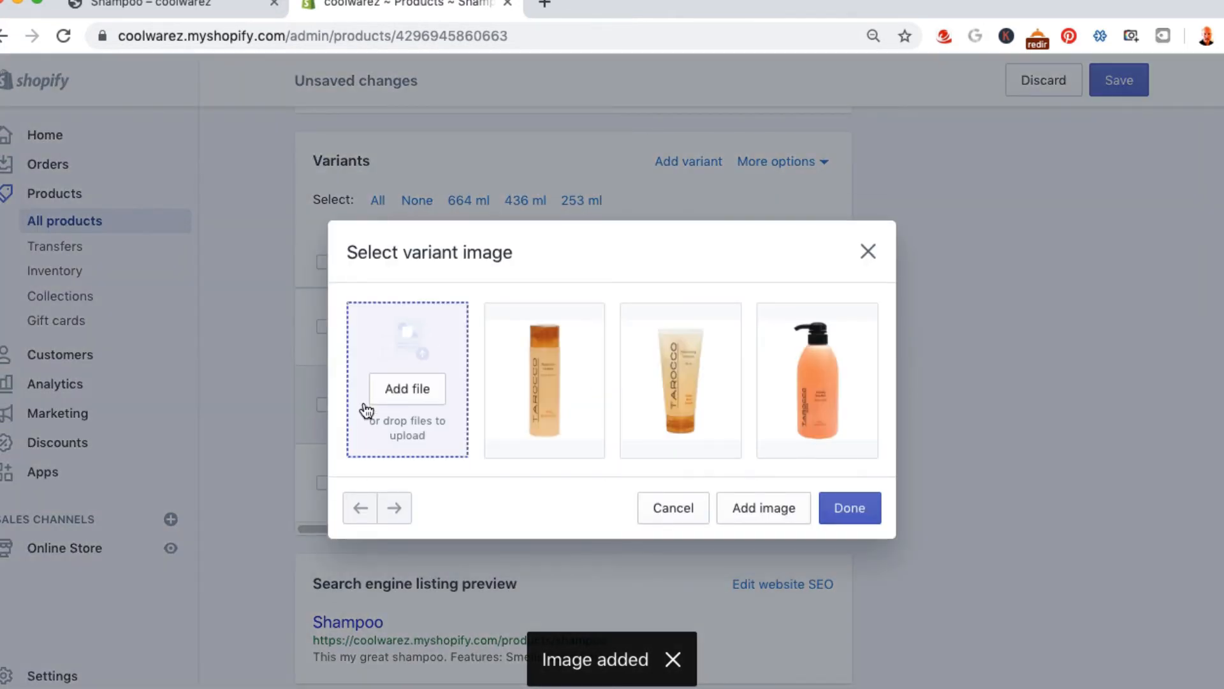
click(677, 383)
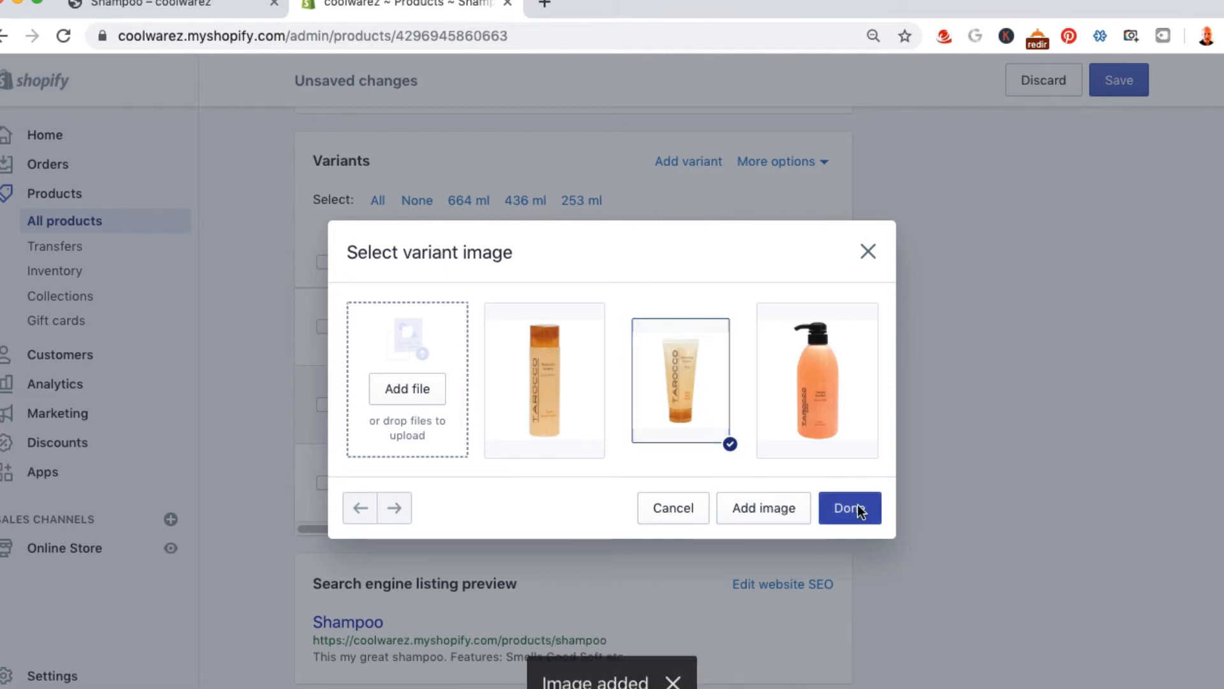
click(854, 508)
click(384, 482)
click(574, 455)
click(848, 508)
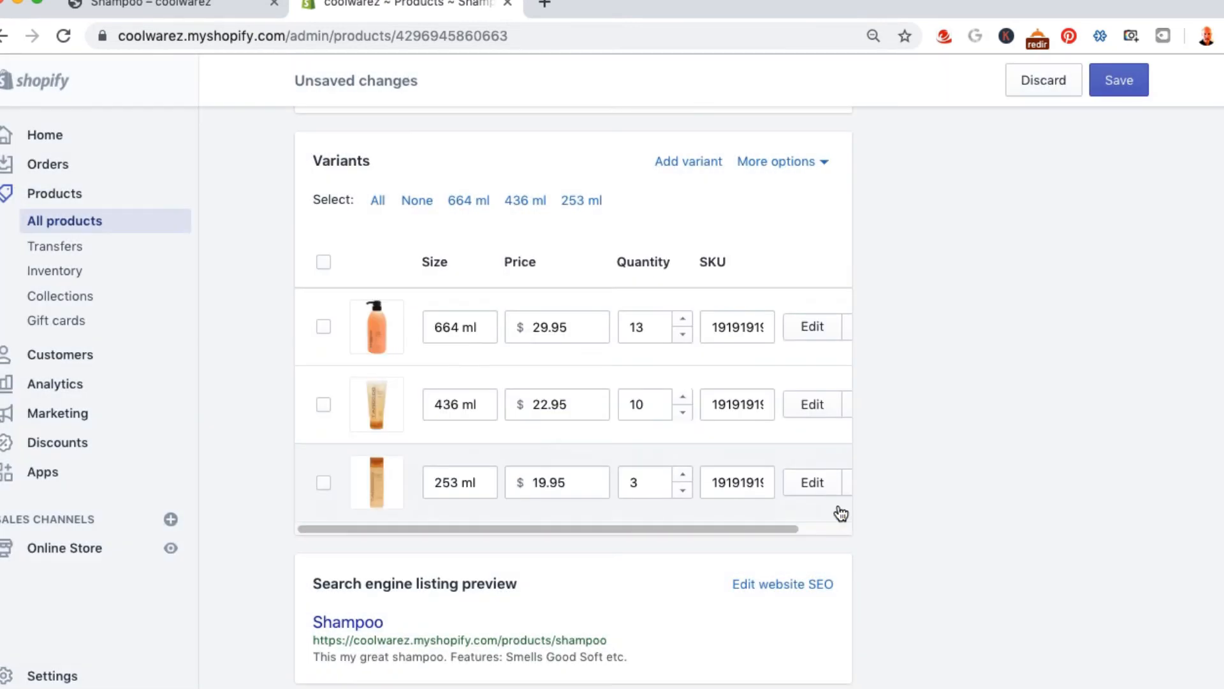
click(388, 418)
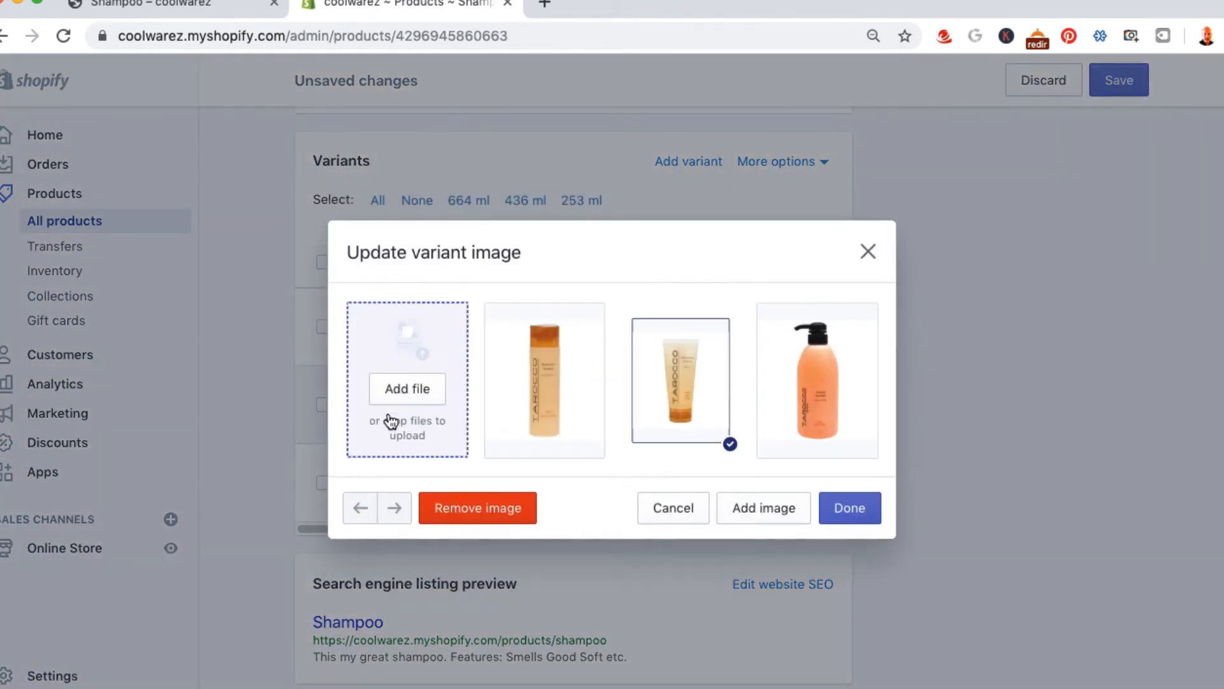
click(800, 403)
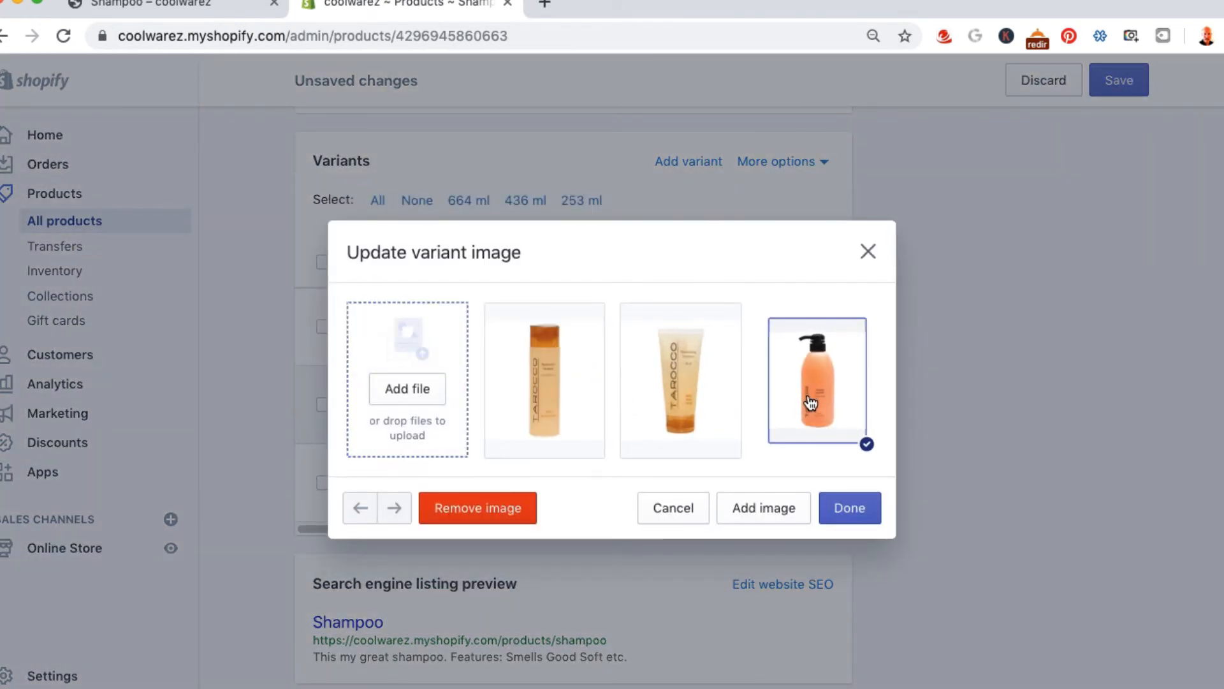
click(681, 513)
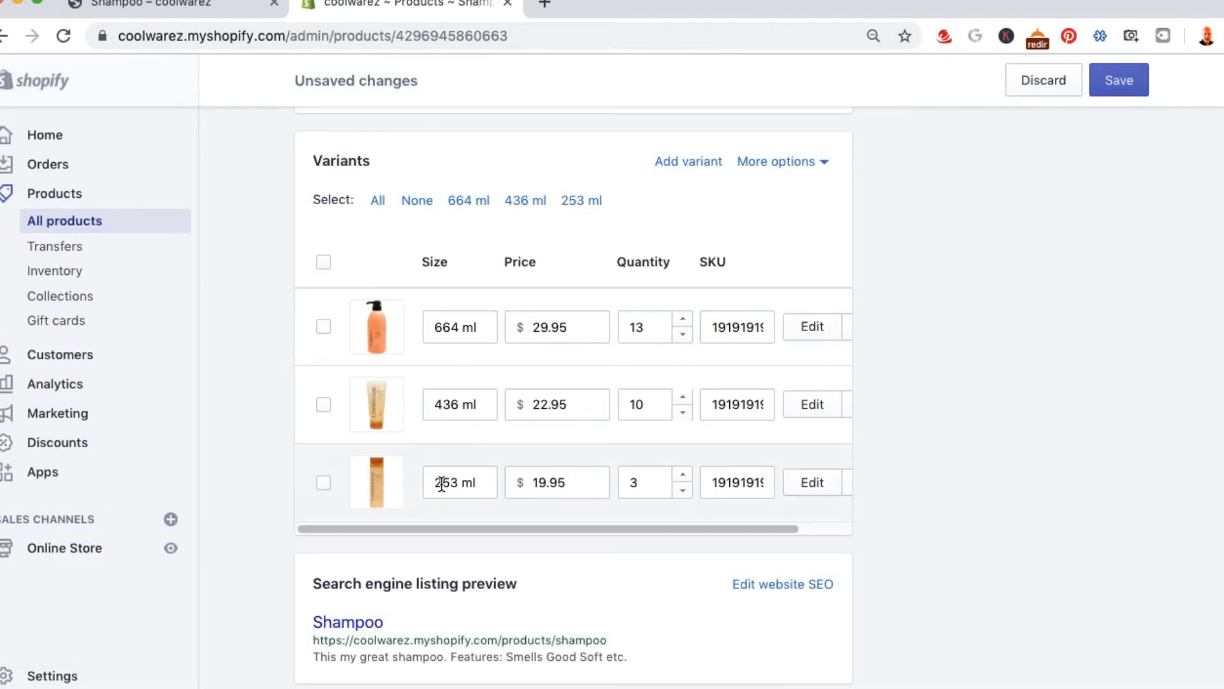
- Check the full width of the variants table and save the Shampoo product
drag(629, 530, 684, 527)
drag(825, 532, 464, 534)
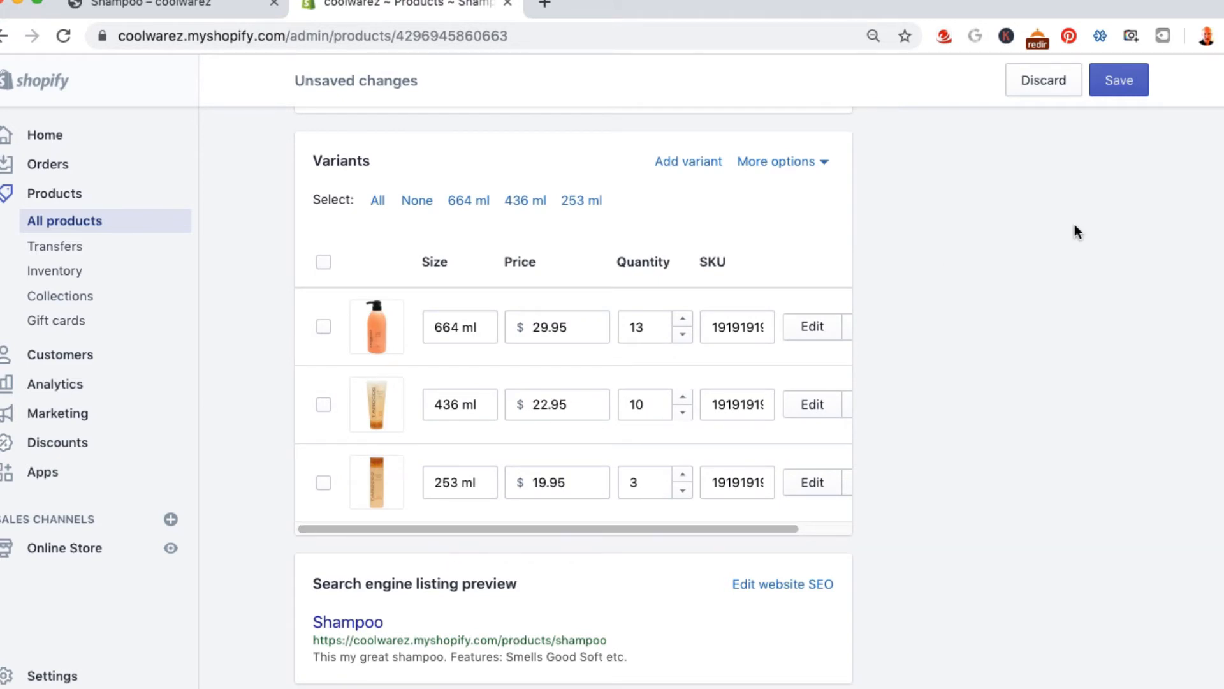
click(1126, 84)
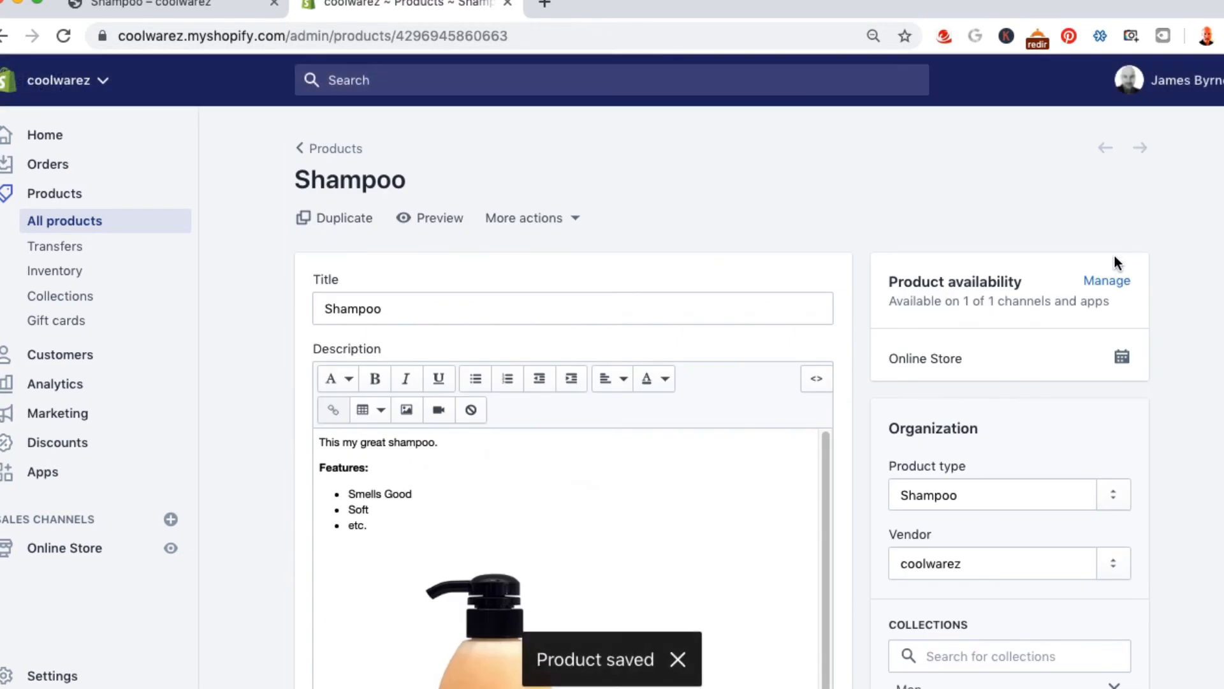
- Reload the Shampoo page in the storefront and view the orange pump-bottle image from its gallery
click(192, 7)
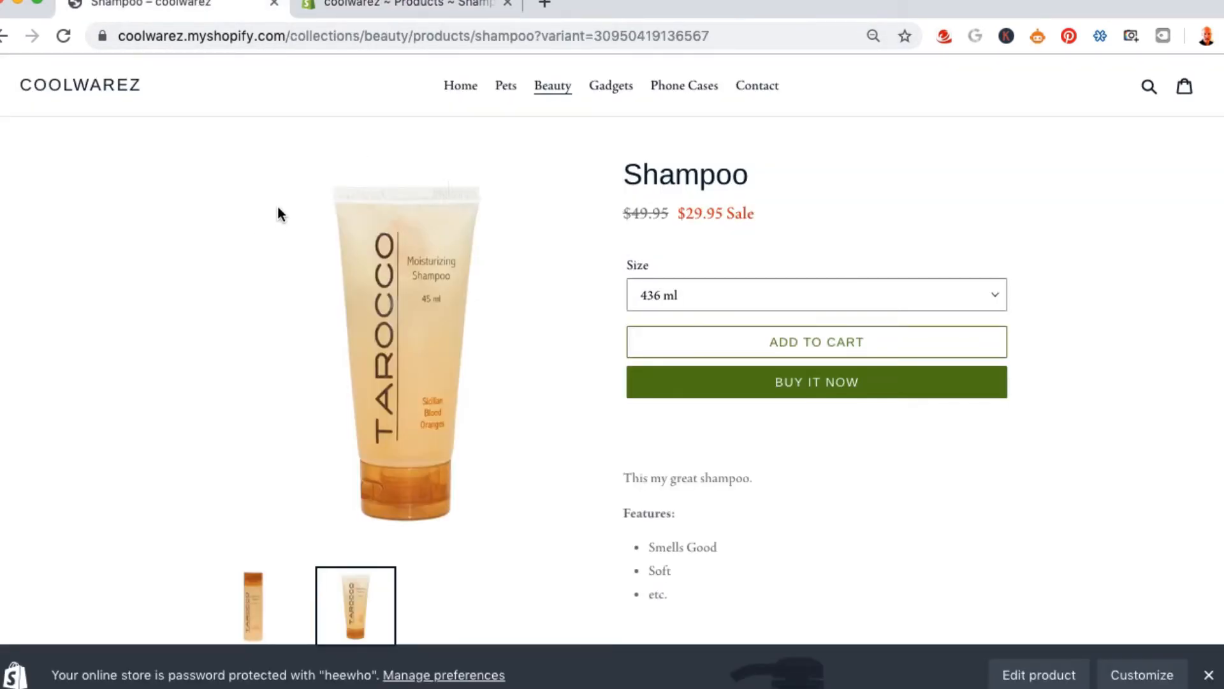
key(super+r)
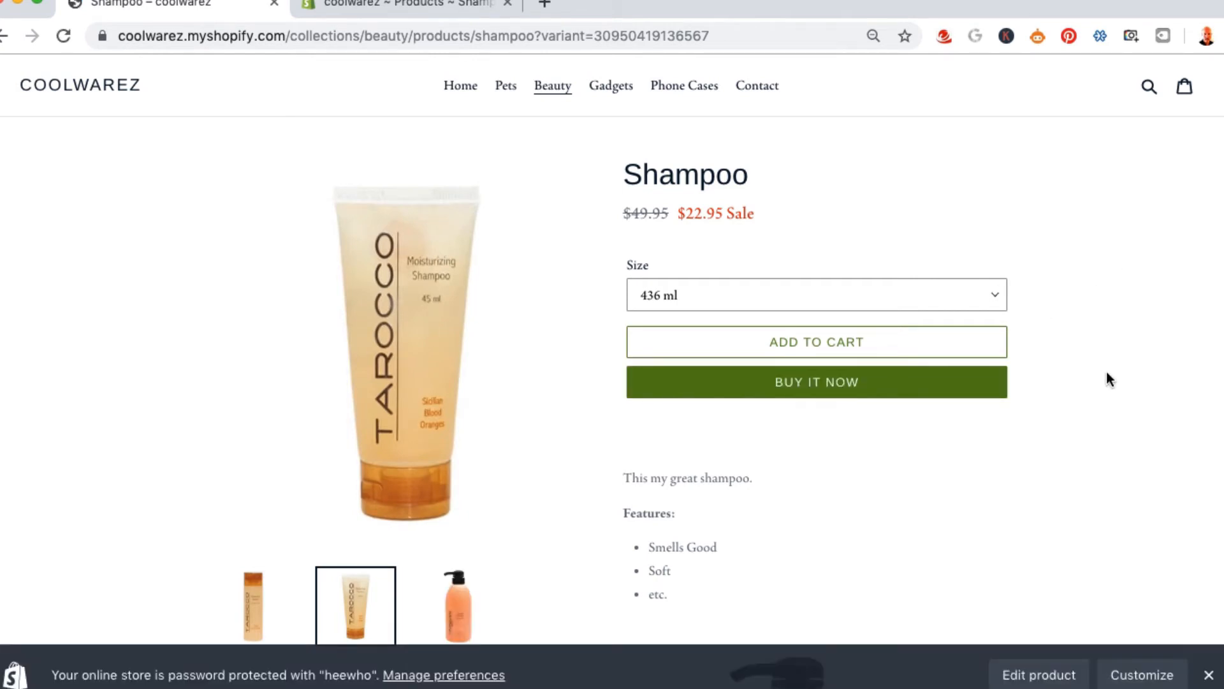
scroll(1026, 412, down, 3)
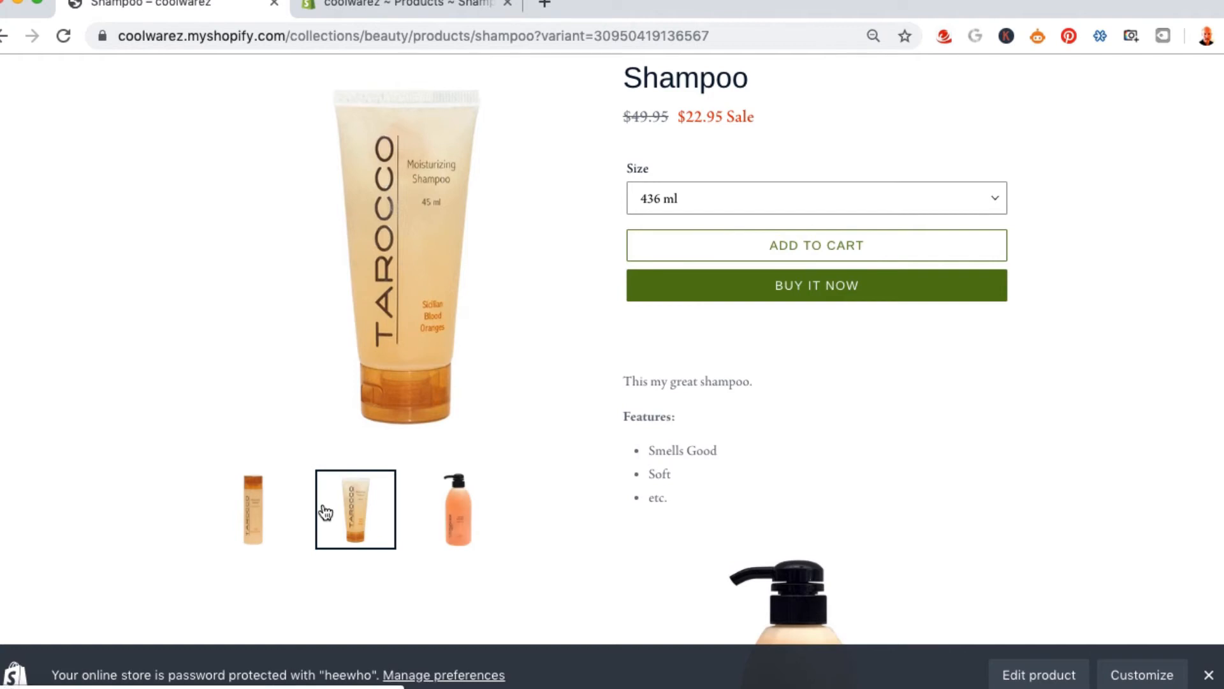
click(458, 508)
- Select the 664 ml, 436 ml and 253 ml sizes in turn to check each variant's price and image
click(806, 202)
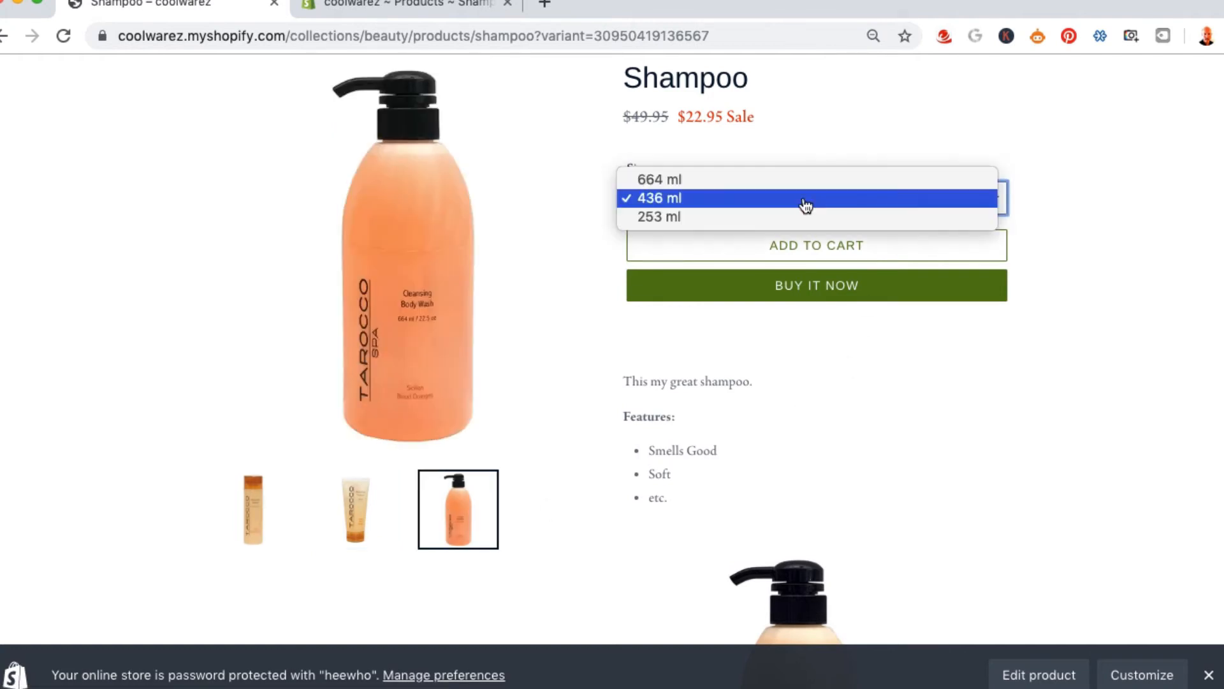
click(804, 179)
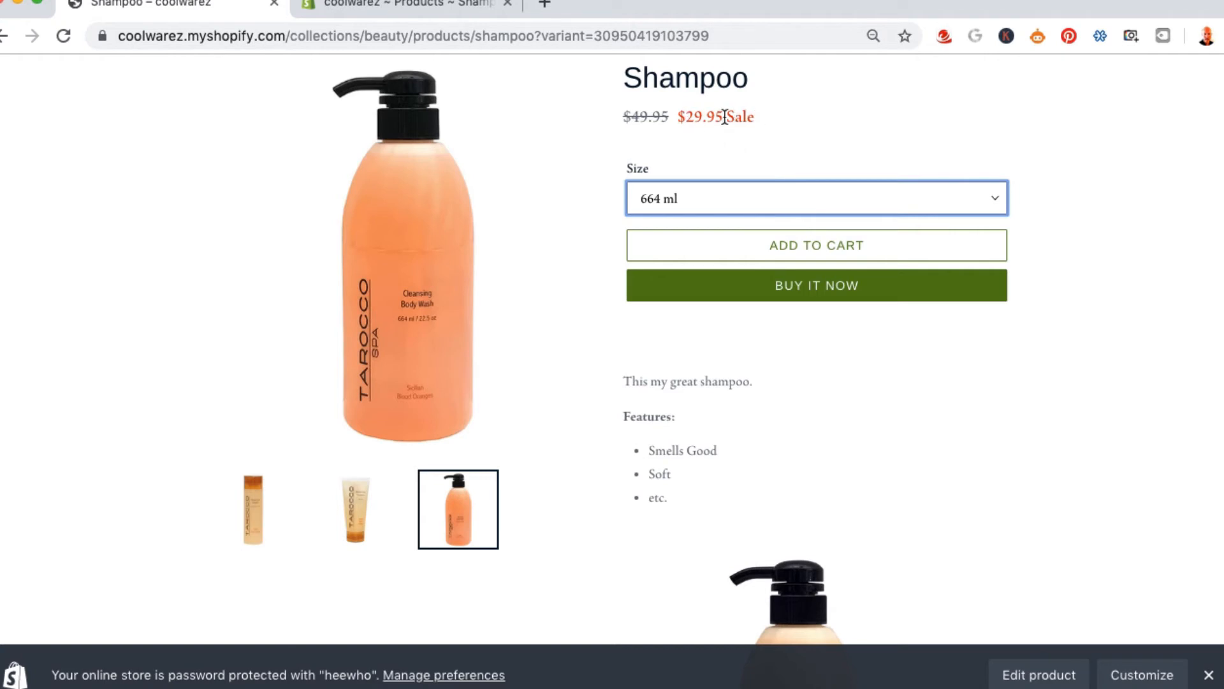
click(733, 205)
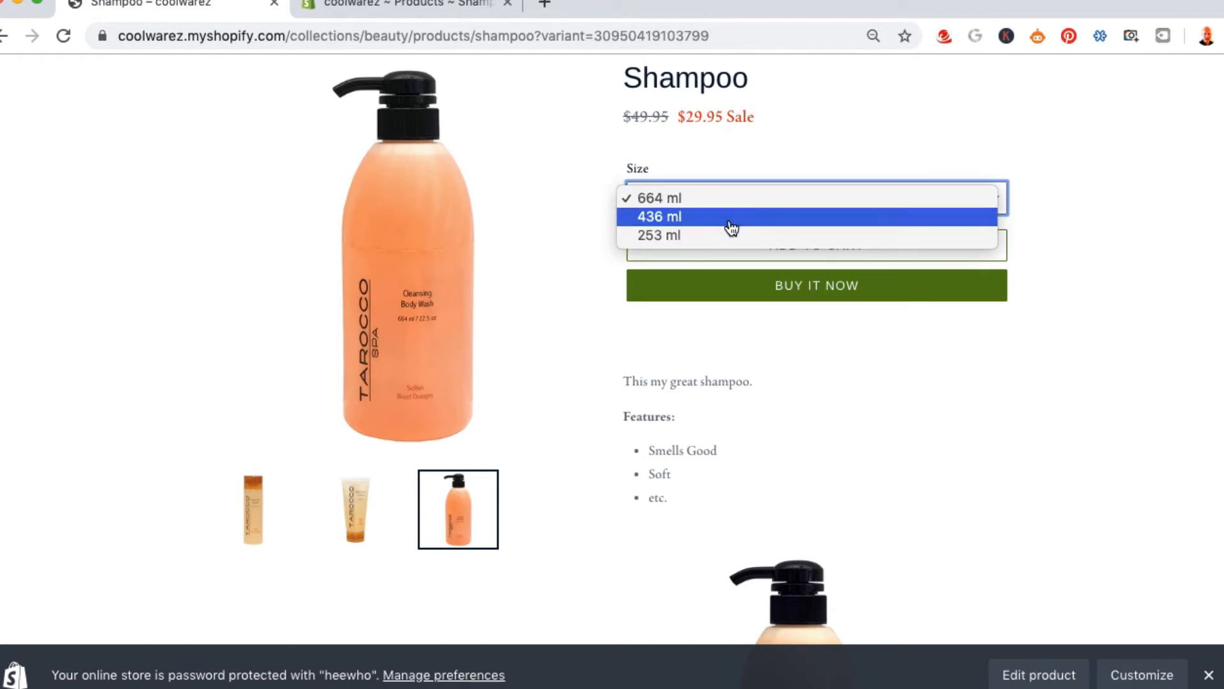
click(731, 216)
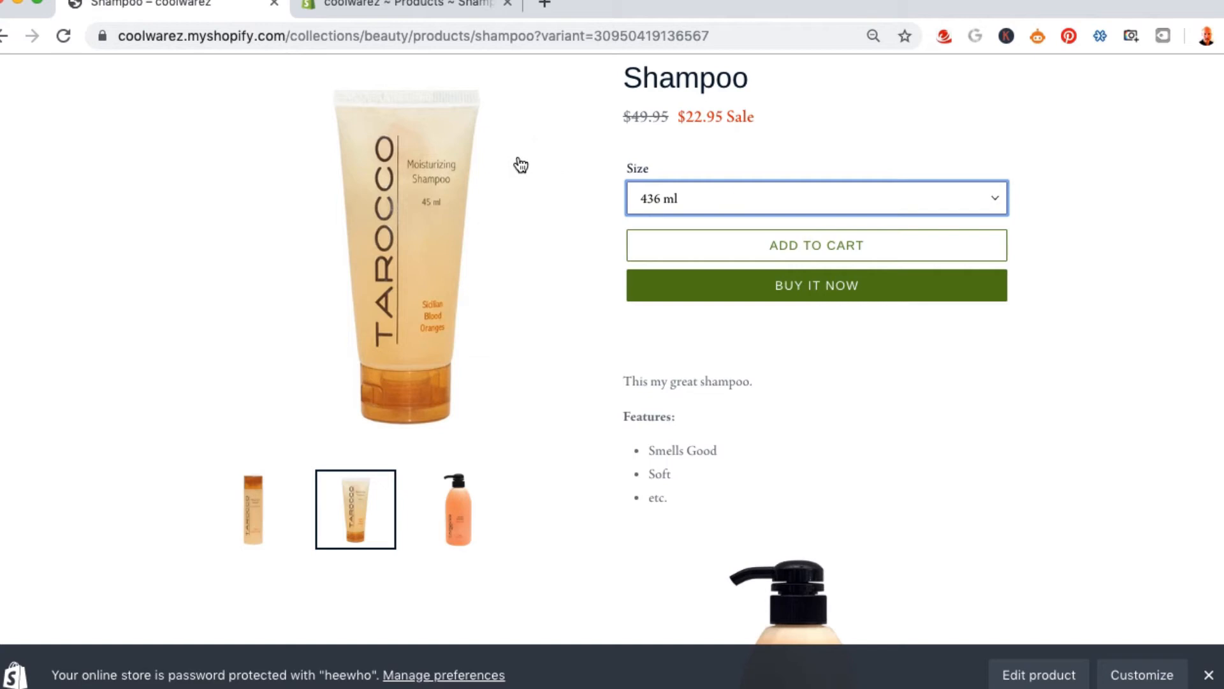
click(774, 198)
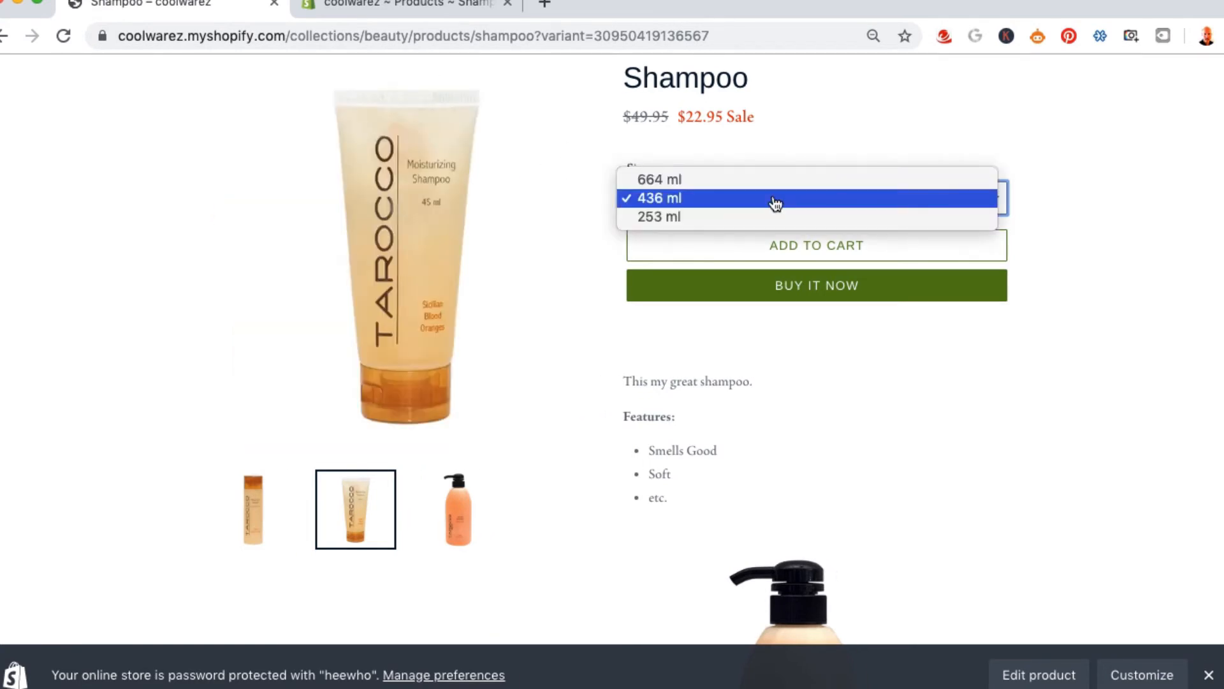
click(772, 217)
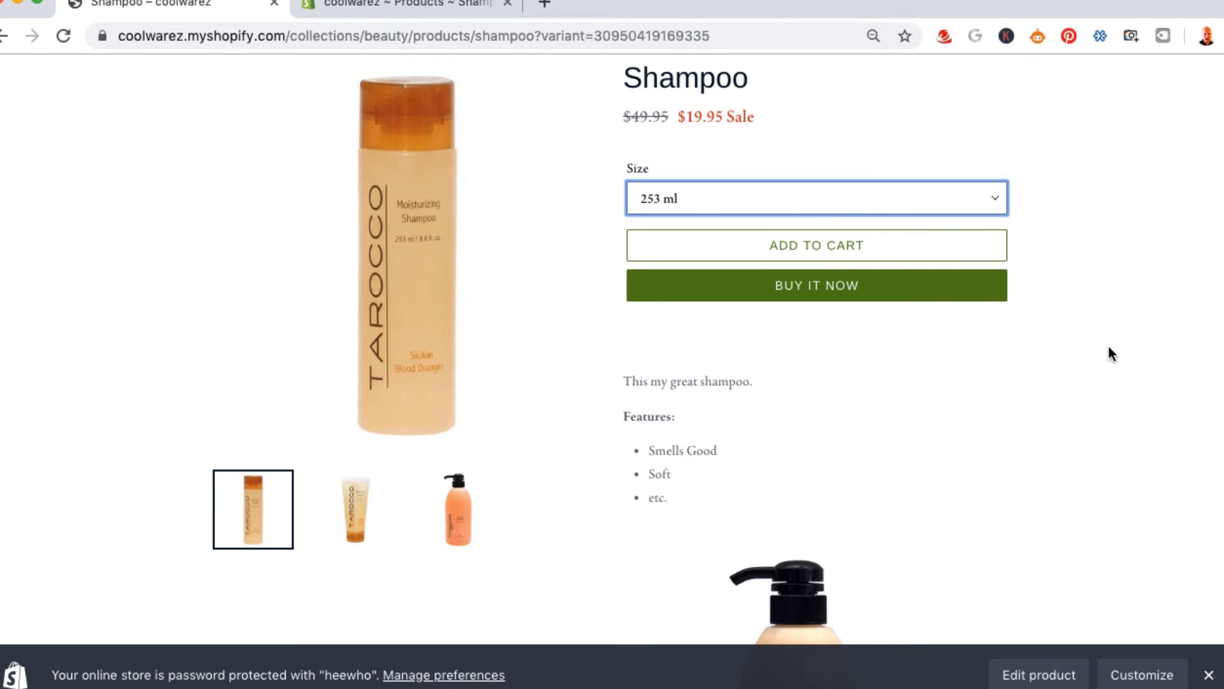
click(1115, 363)
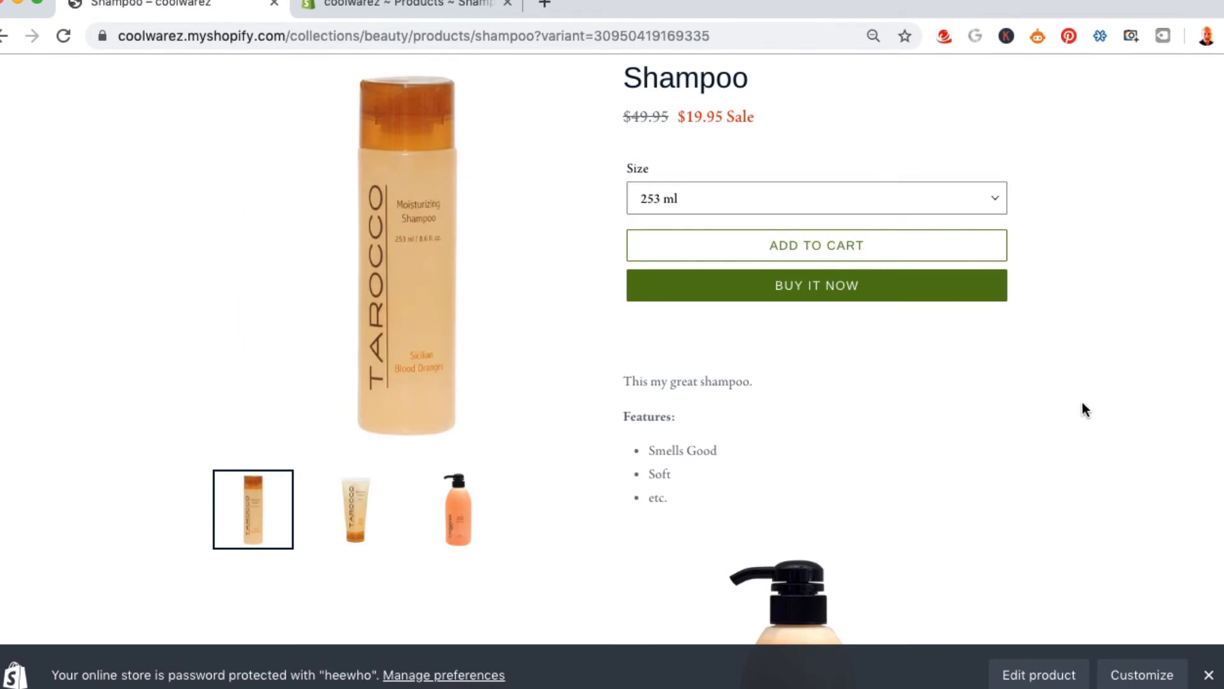
- Look over the rest of the storefront's Shampoo page, including the description image and customer reviews section
scroll(1082, 408, down, 10)
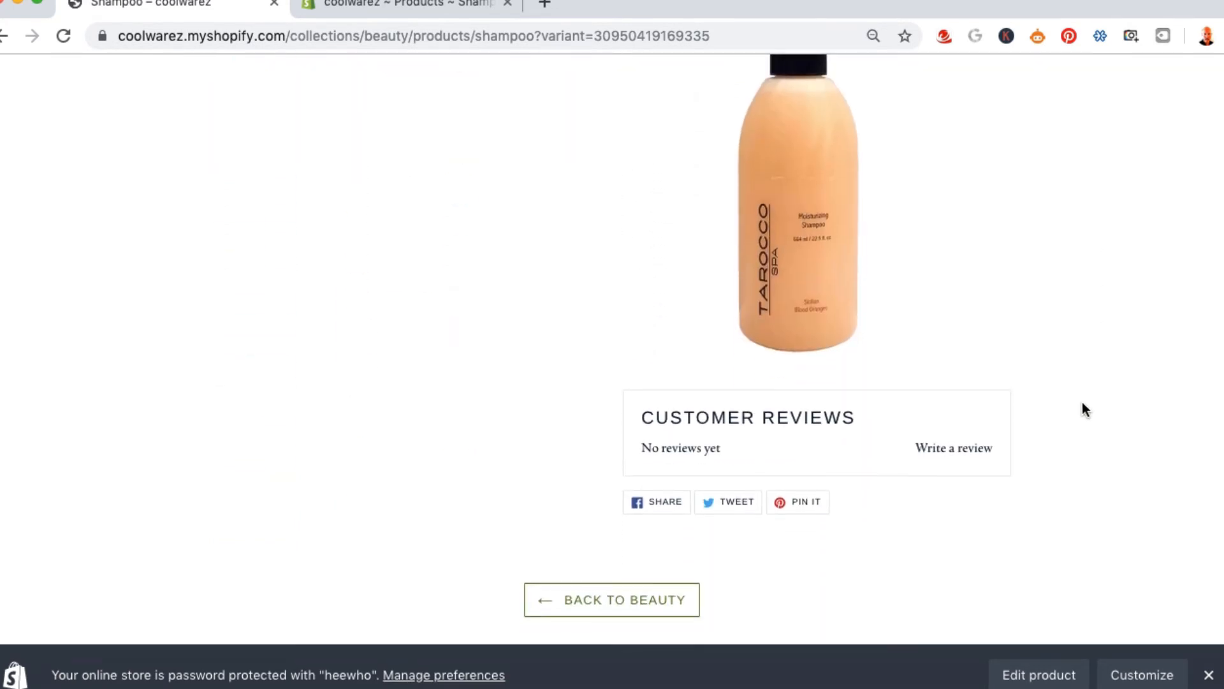
scroll(1082, 404, up, 5)
scroll(1090, 383, down, 1)
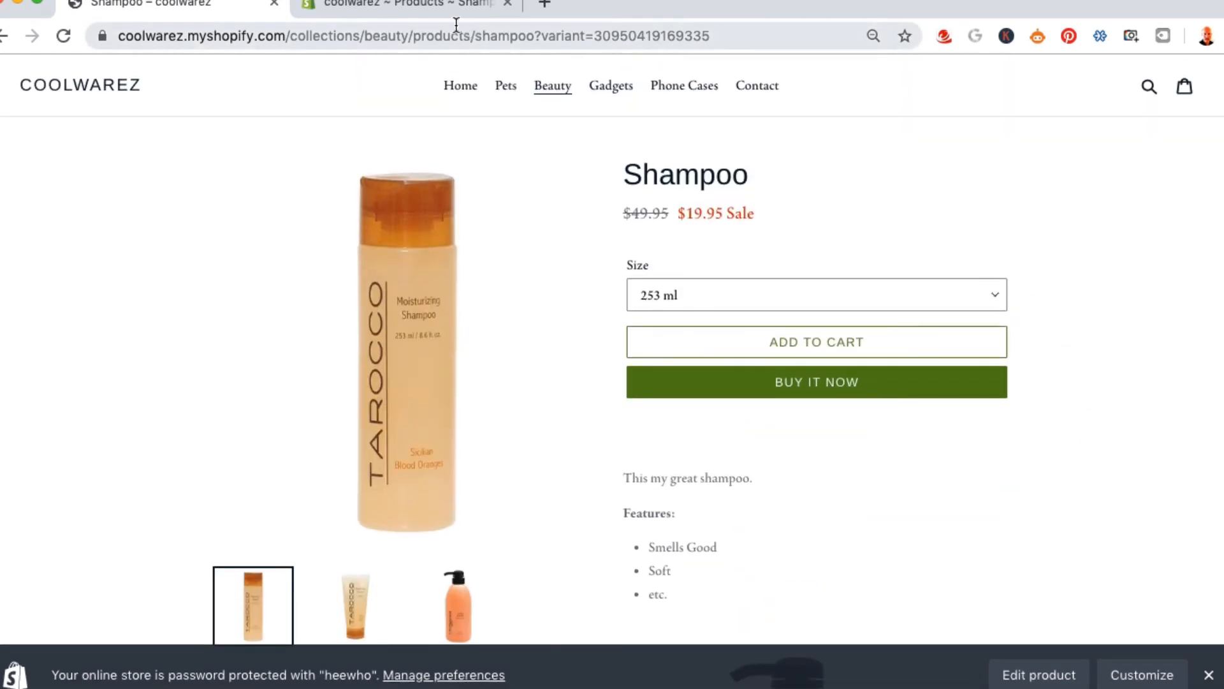
- Return to the Shampoo product in the store admin and review its whole details page
click(437, 8)
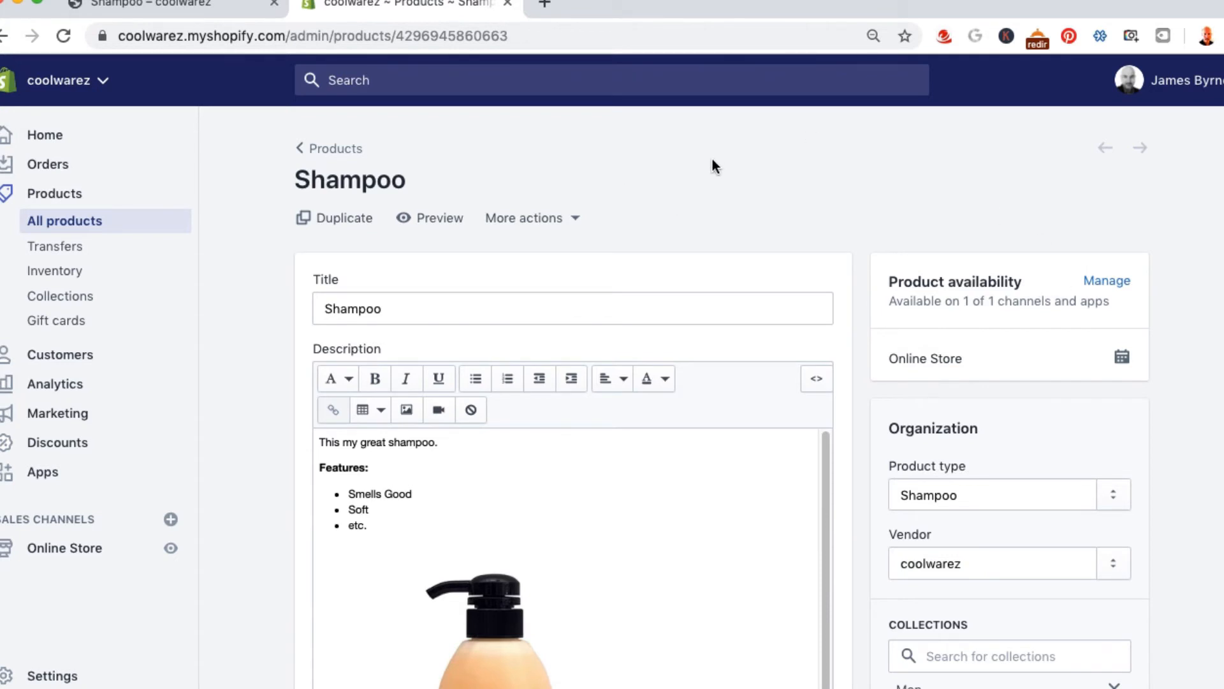
scroll(713, 159, down, 6)
scroll(878, 396, down, 12)
scroll(878, 396, up, 18)
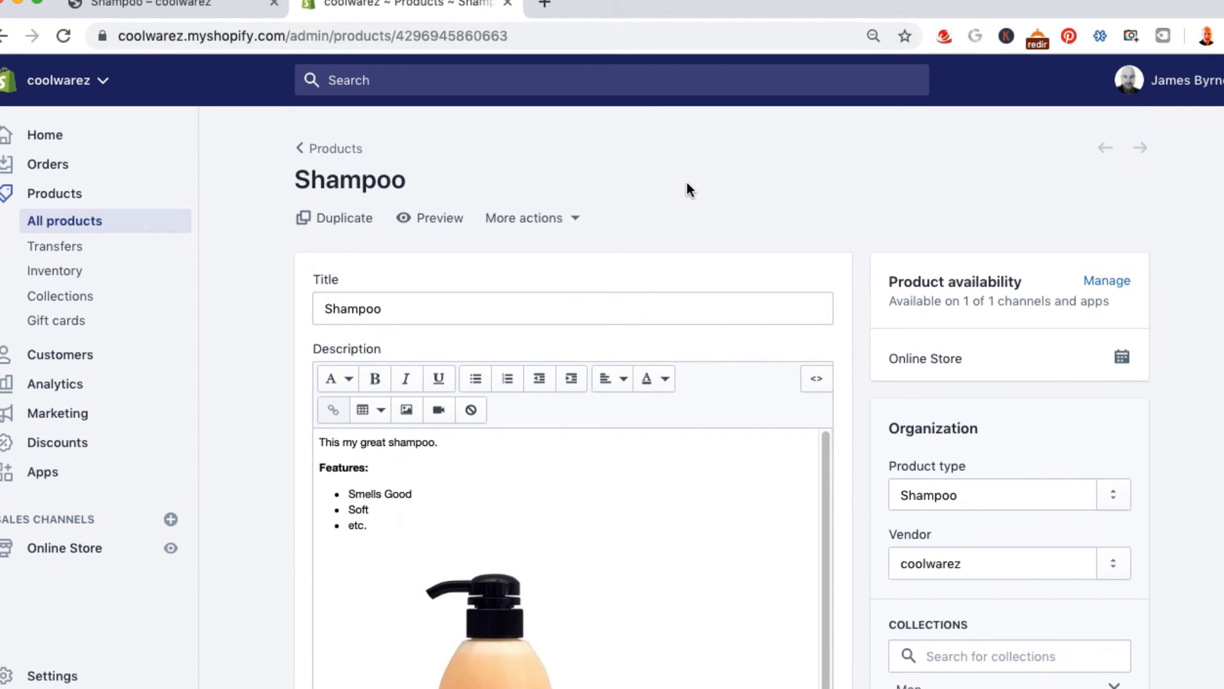